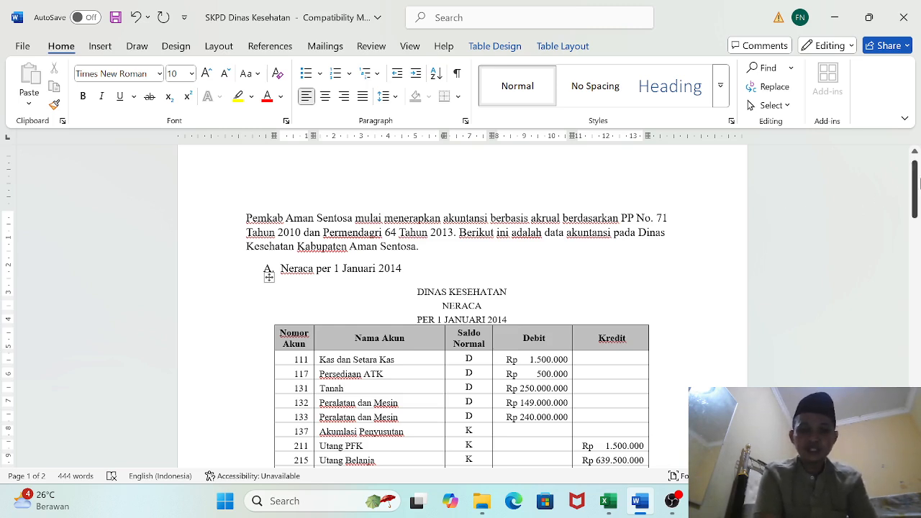
Read through the Dinas Kesehatan case document down to the requested journals and reports in section E.
left_click(916, 183)
left_click_drag(916, 183, 911, 373)
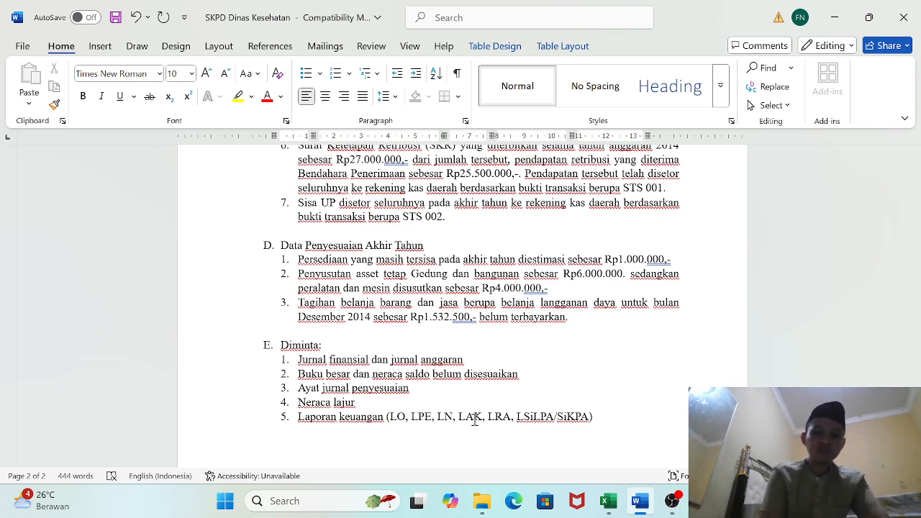
left_click(598, 416)
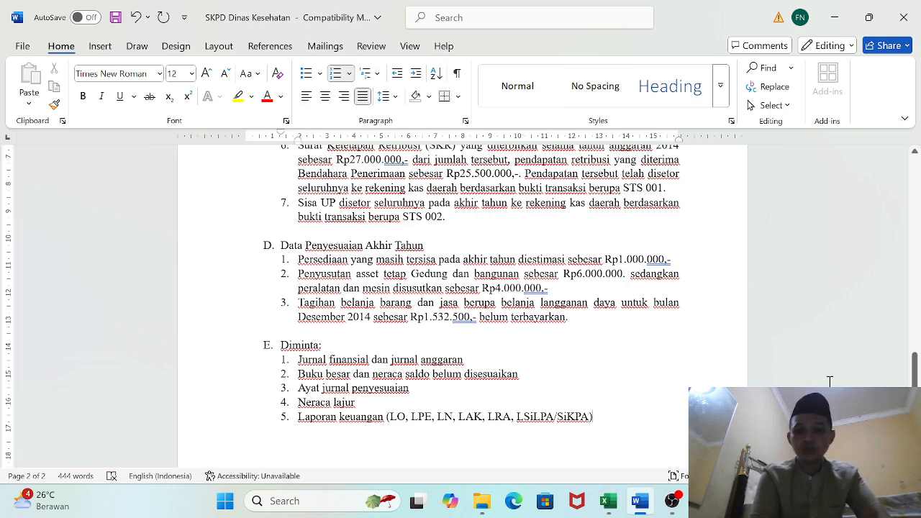
left_click_drag(915, 381, 915, 379)
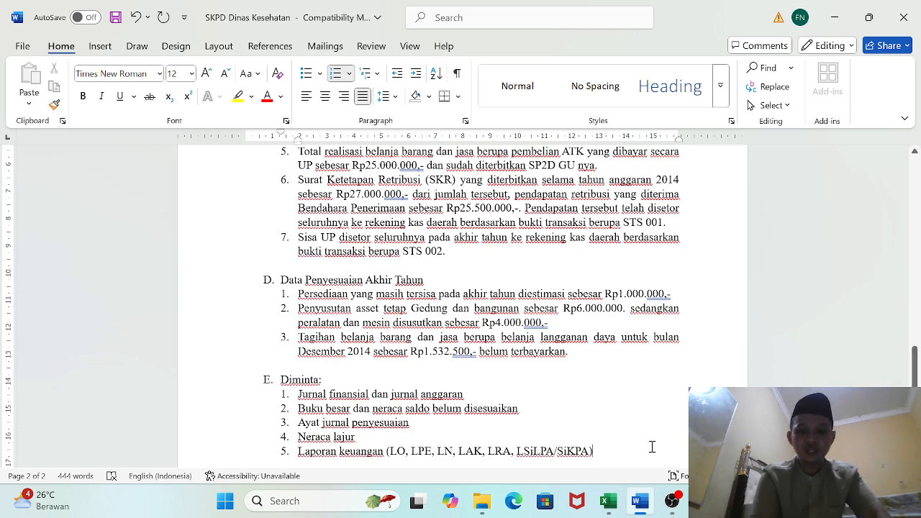
Switch to the Excel workbook LJK Dinas Kesehatan and review its opening trial balance, journal and ledger sheets.
left_click(609, 510)
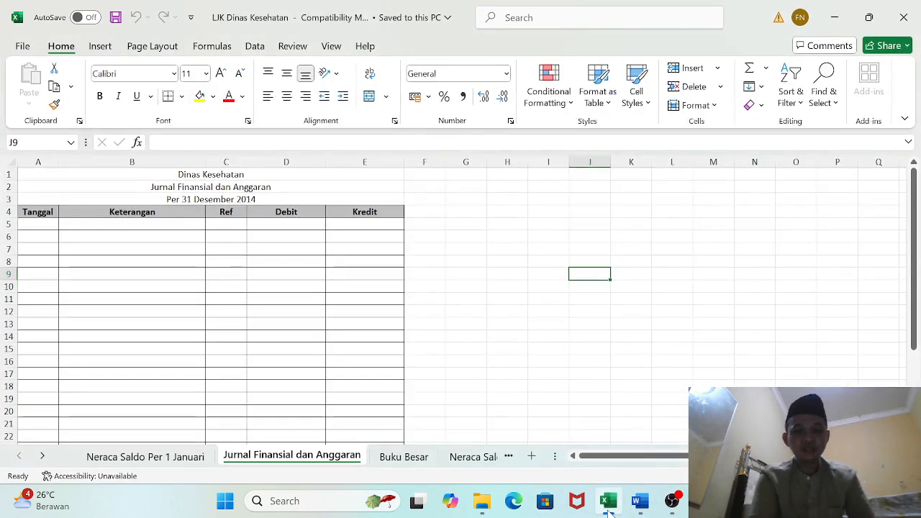
left_click(130, 460)
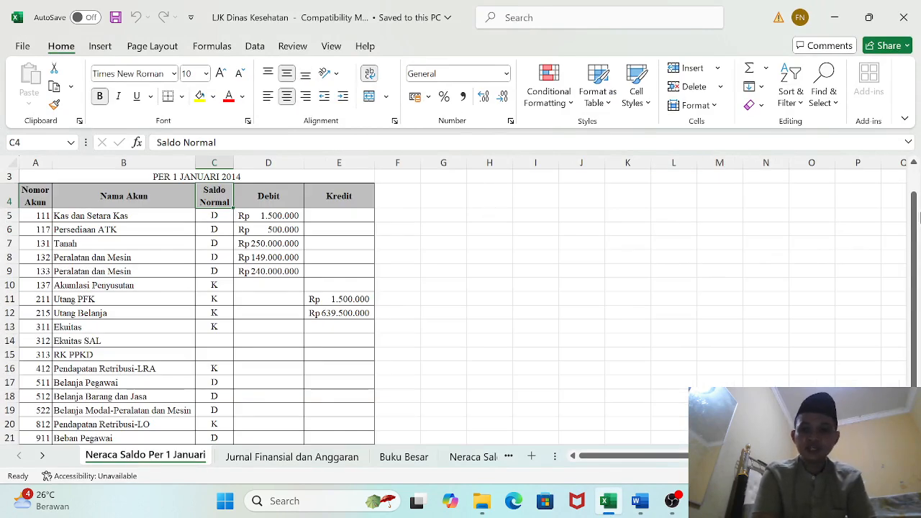
left_click_drag(920, 217, 912, 200)
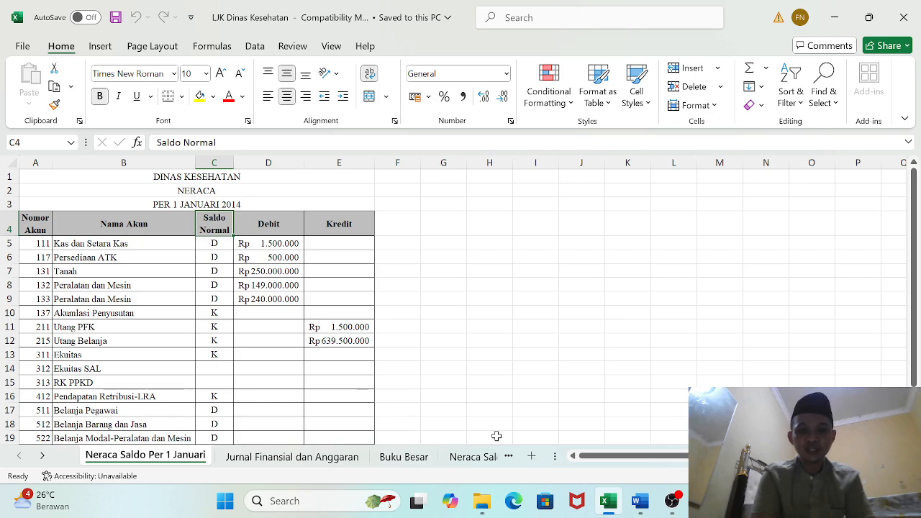
left_click(269, 462)
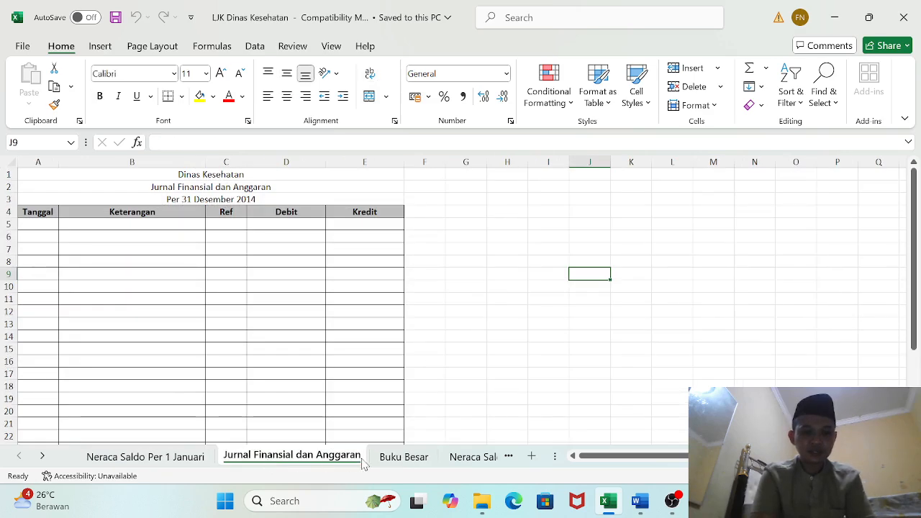
left_click(416, 460)
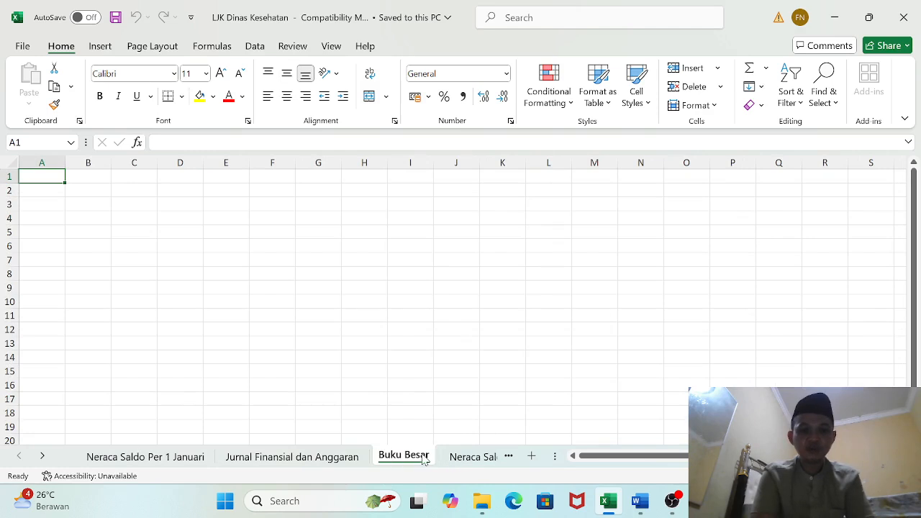
left_click(324, 462)
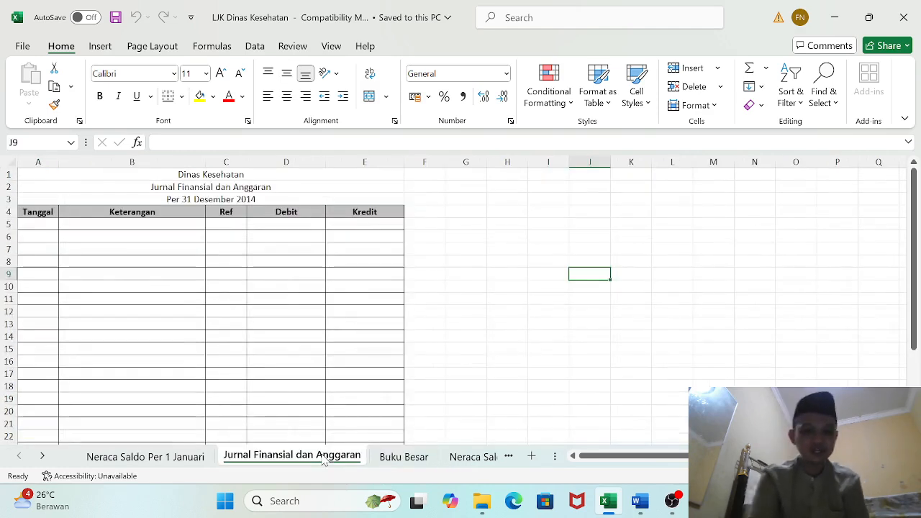
left_click(165, 457)
left_click(251, 464)
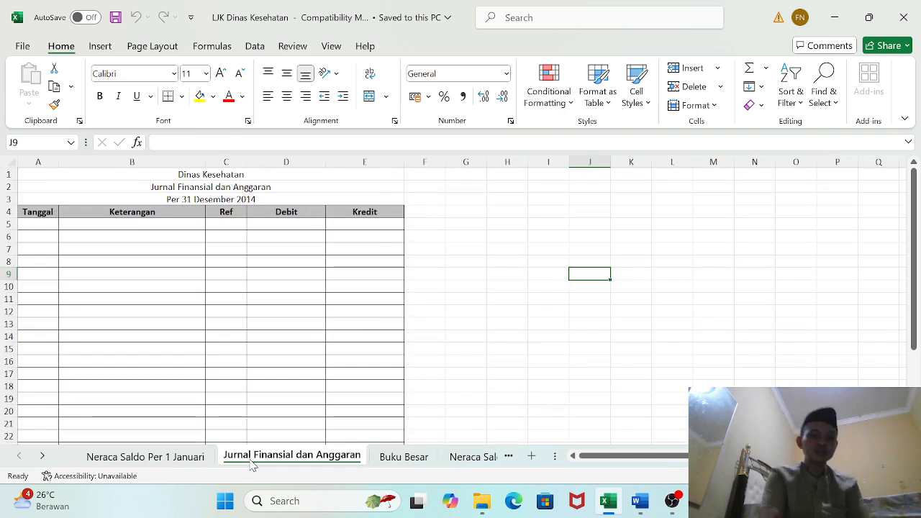
Start an IF formula in the journal's first Keterangan cell, B5, testing whether Ref cell C5 is empty.
left_click(133, 227)
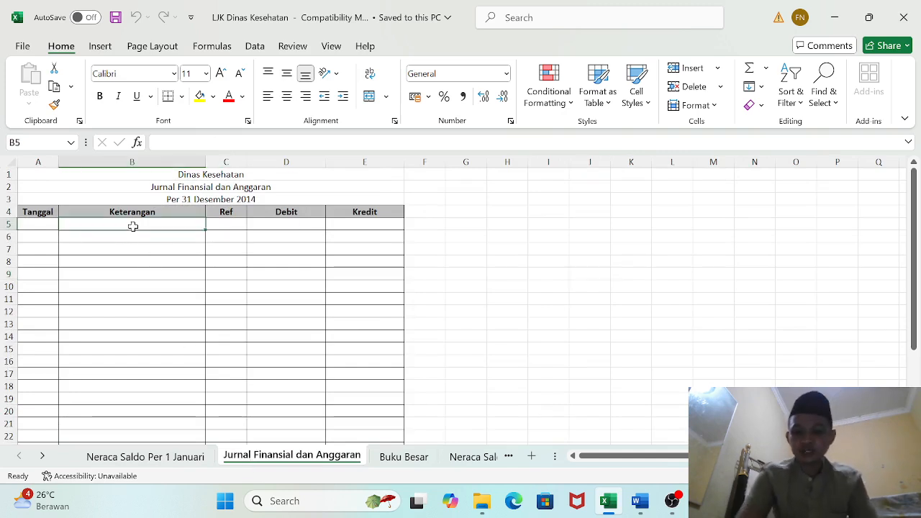
type("=")
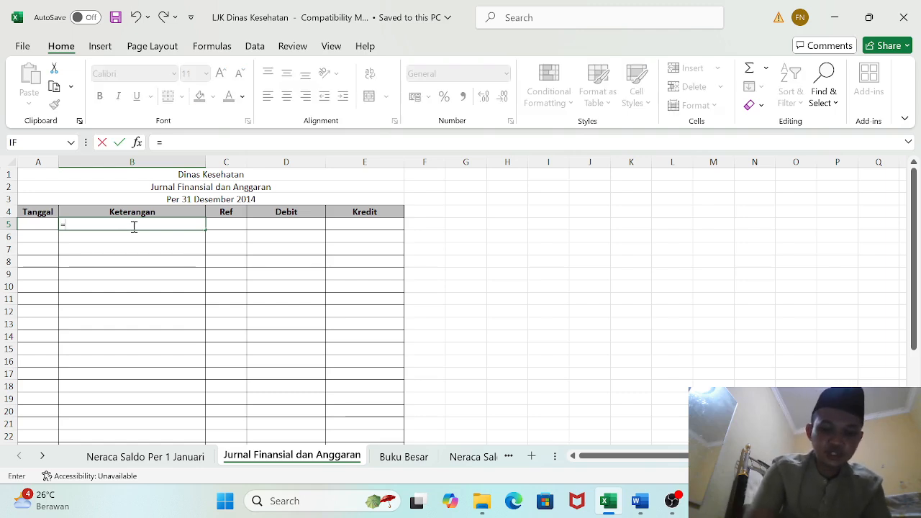
type("if")
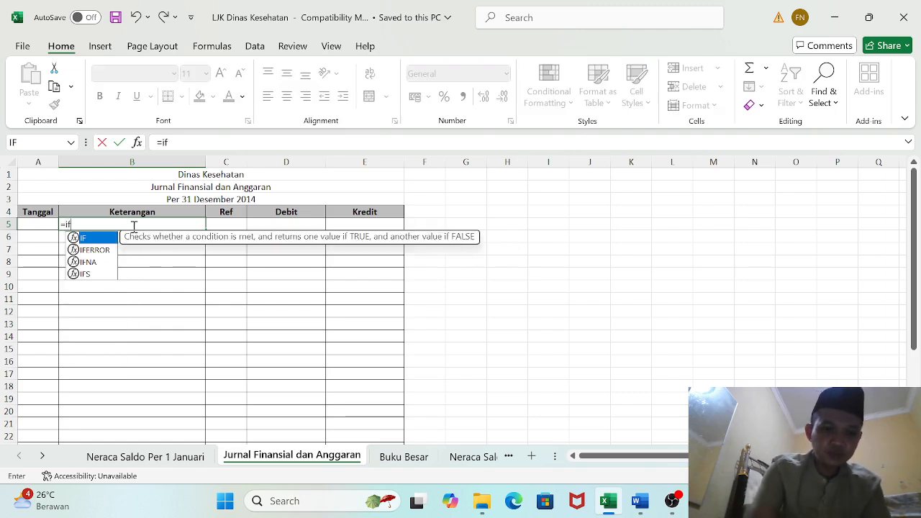
type("(")
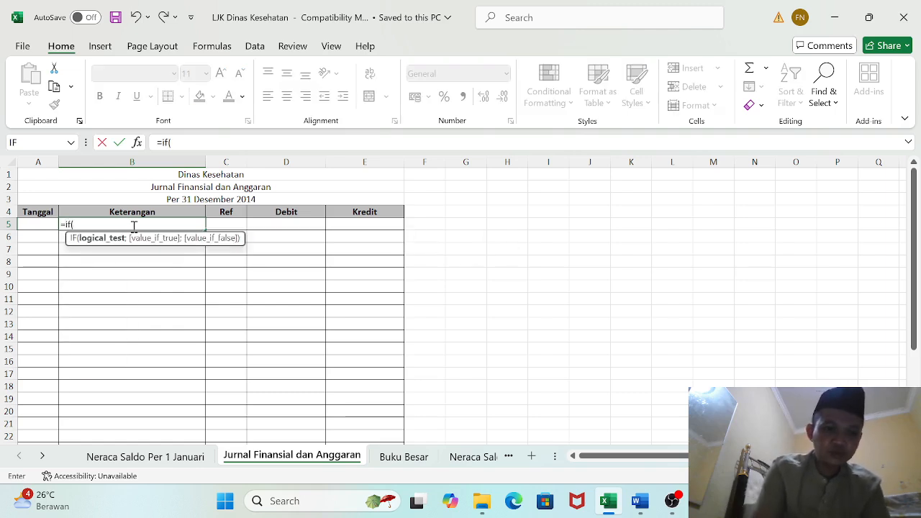
left_click(232, 224)
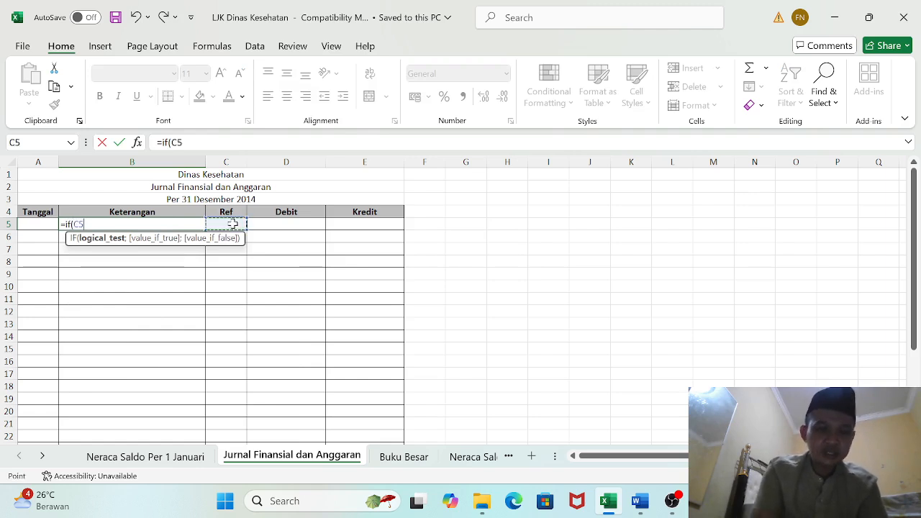
type("=")
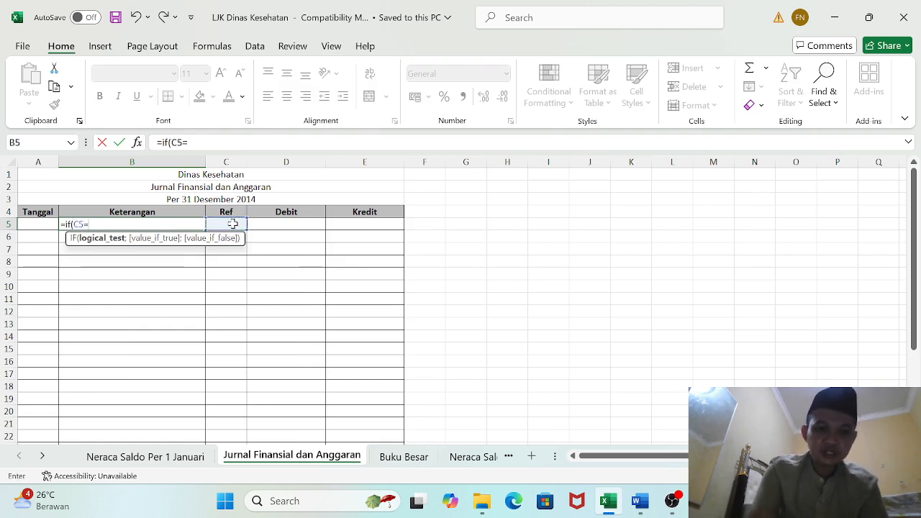
type("\"\"")
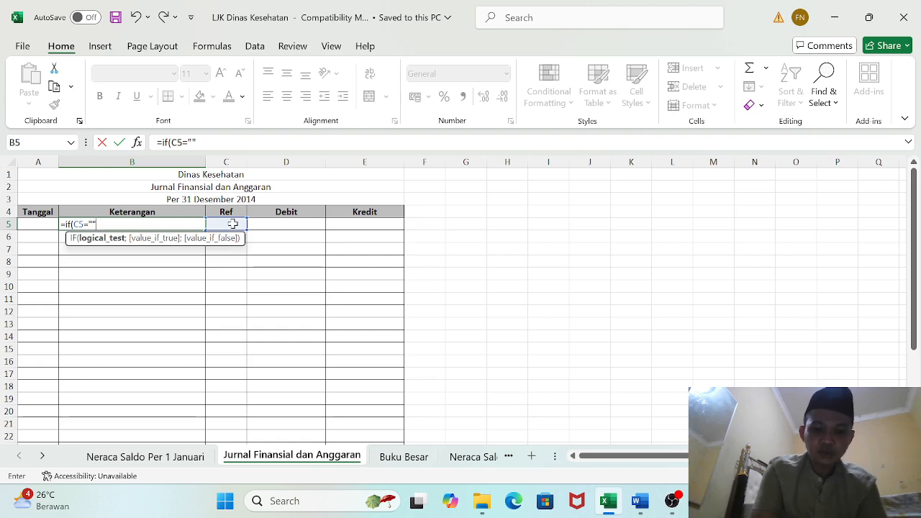
type(";")
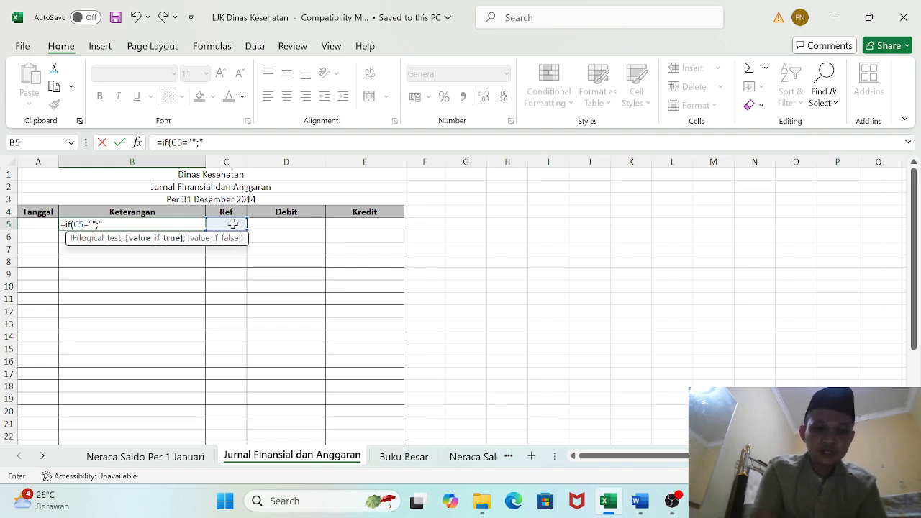
Make the IF formula return empty text when true and otherwise a nested VLOOKUP with C5 as lookup value.
type("\"\";vl")
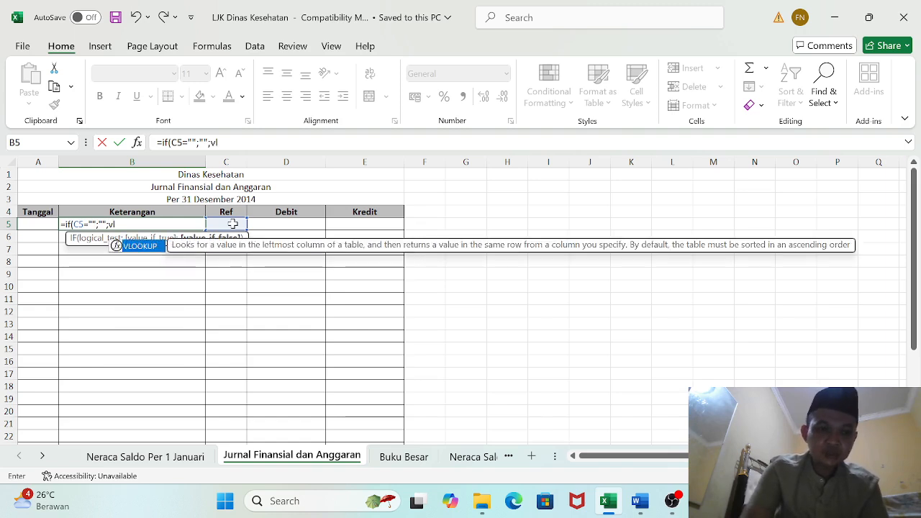
type("ooku")
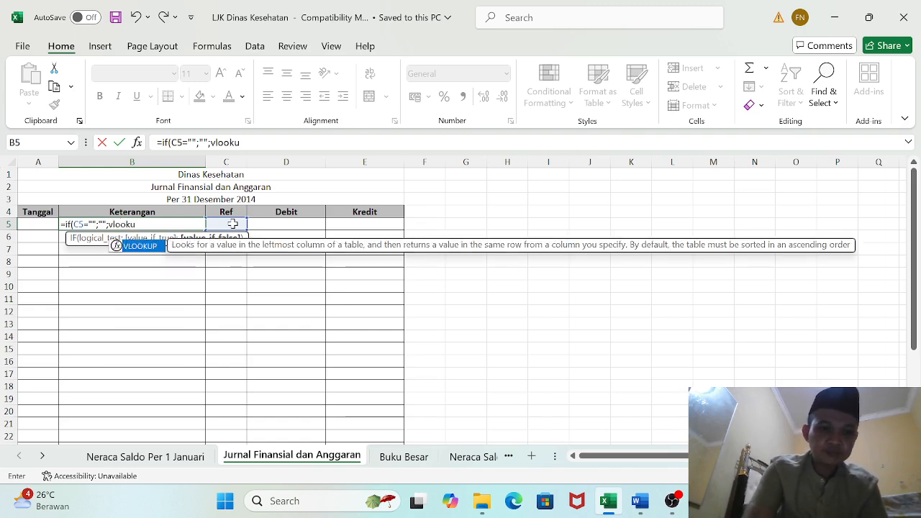
type("p(")
left_click(232, 224)
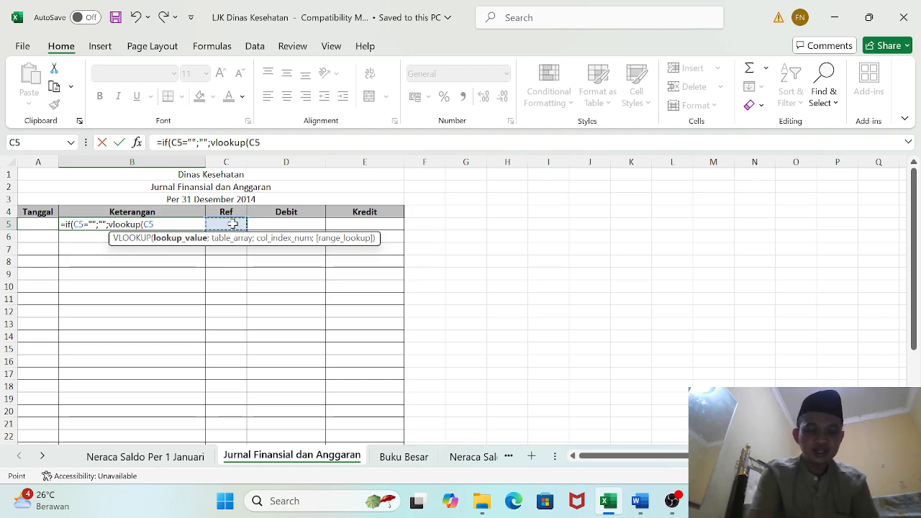
type(";")
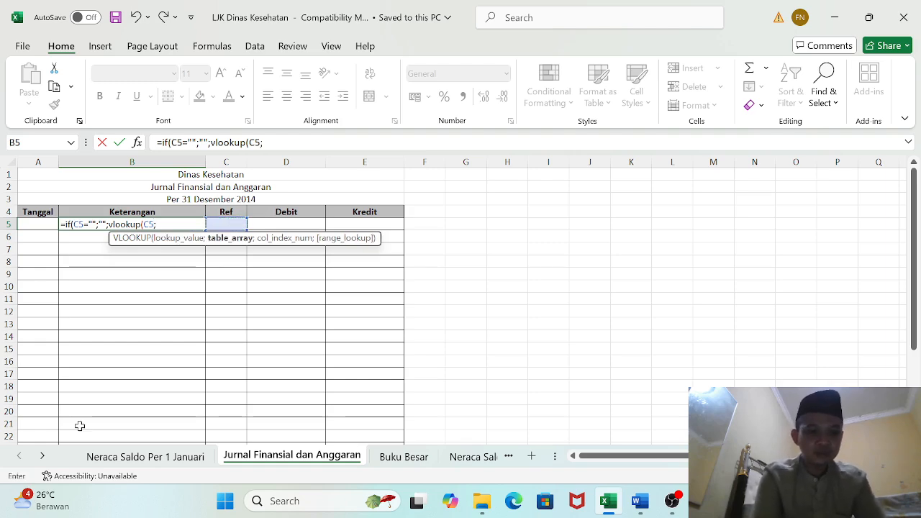
Set the VLOOKUP table to the absolute range $A$5:$E$22 on the Neraca Saldo Per 1 Januari sheet.
left_click(105, 459)
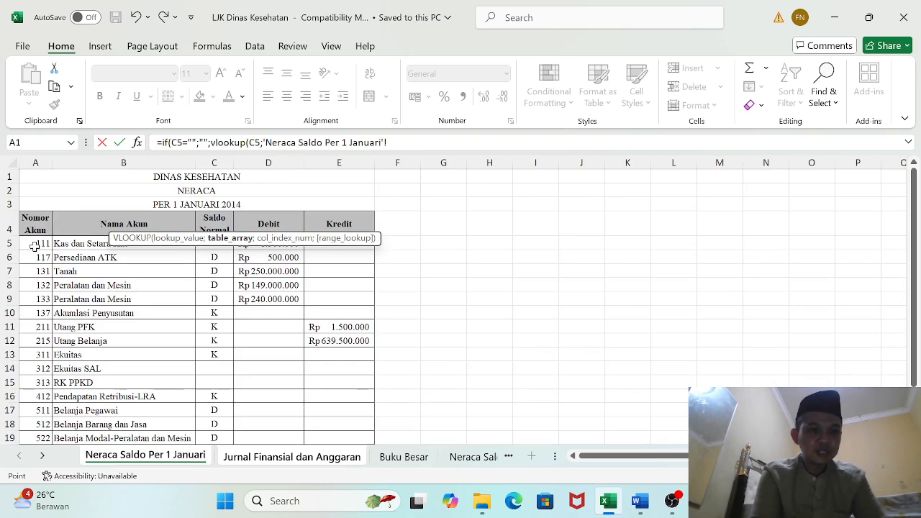
left_click_drag(35, 245, 342, 405)
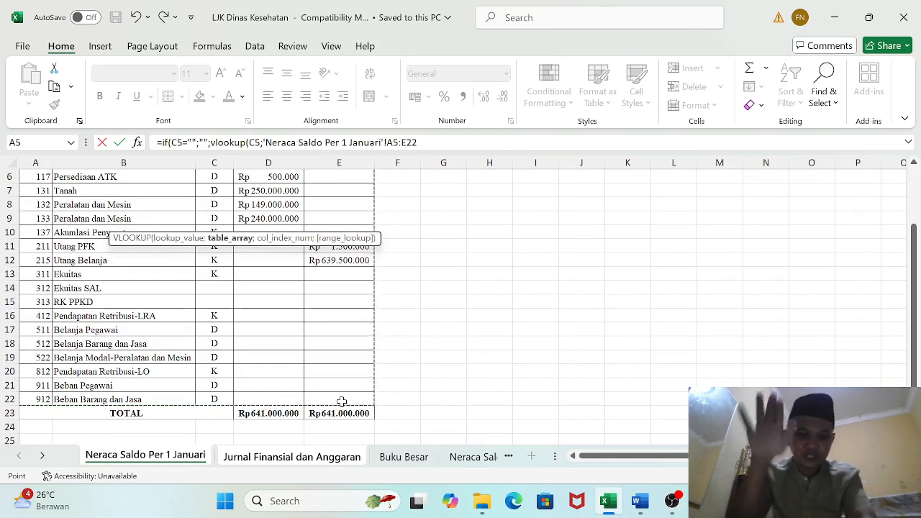
key("F4")
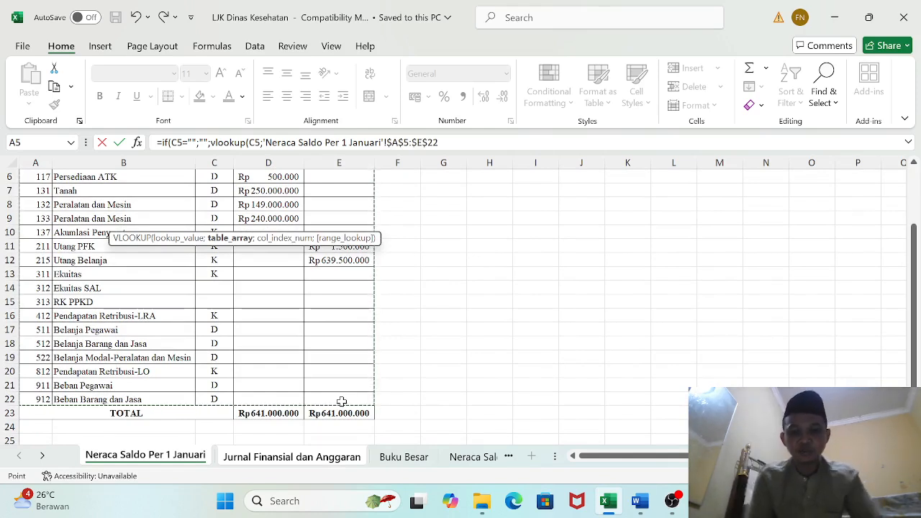
type(";")
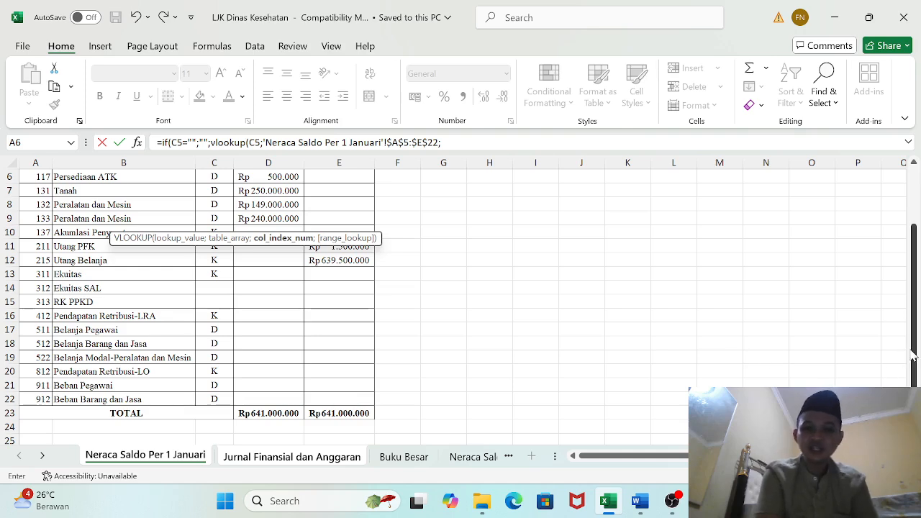
Complete the lookup with column index 2 and exact match 0, and commit the formula in B5.
left_click_drag(914, 356, 912, 315)
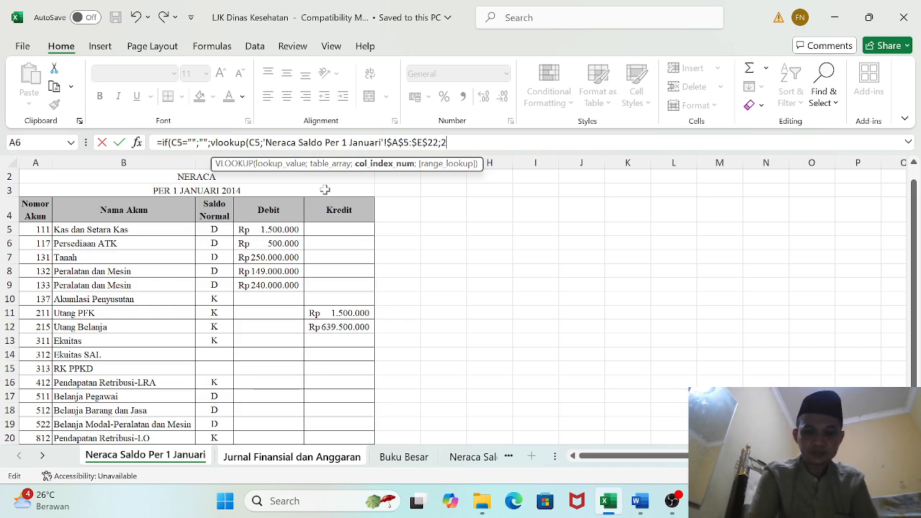
type(";")
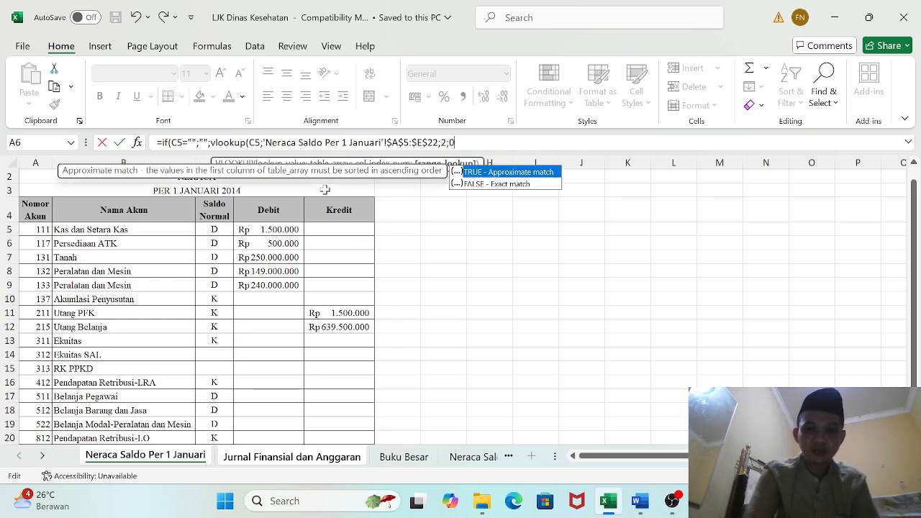
type("0))")
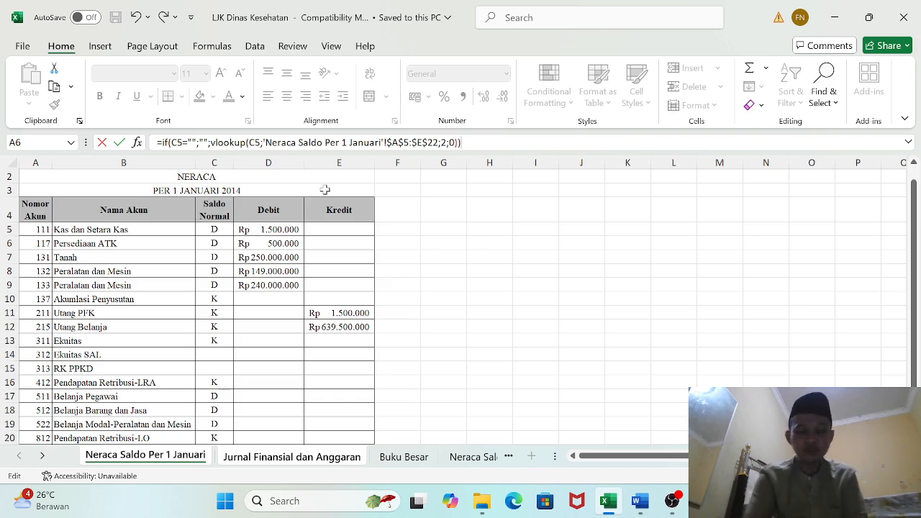
key("Tab")
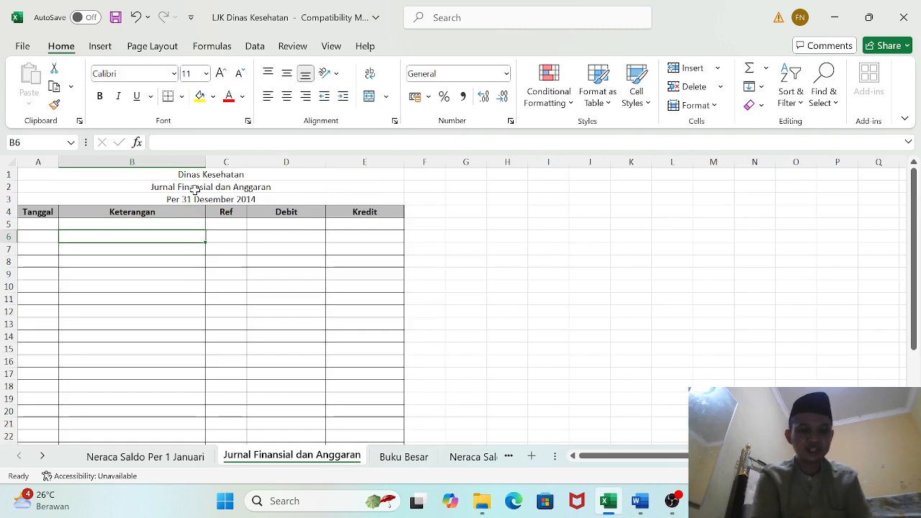
Test the Keterangan lookup by entering Ref code 111 and, in its place, 313 in C5.
left_click(230, 226)
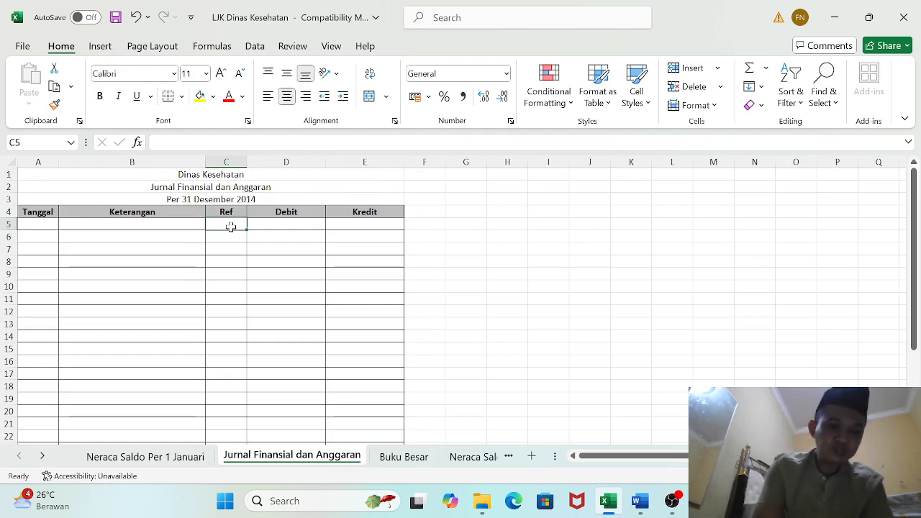
type("111")
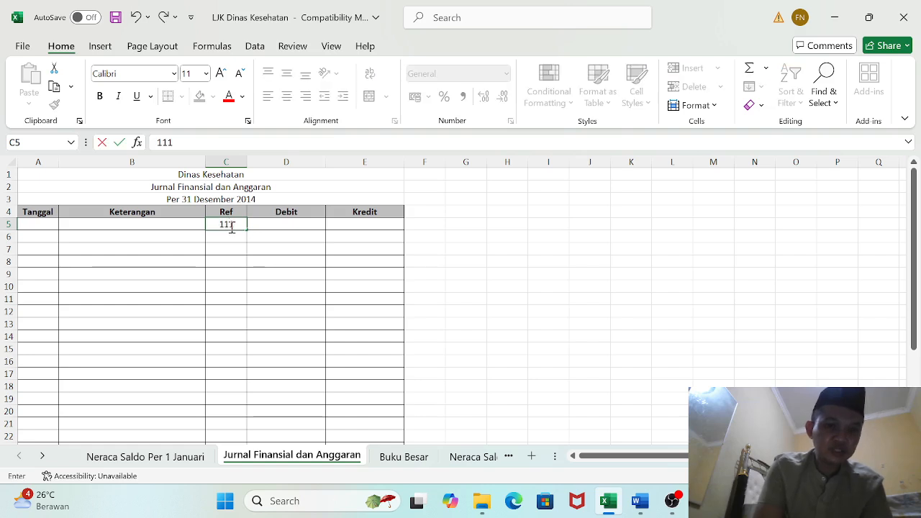
key("Return")
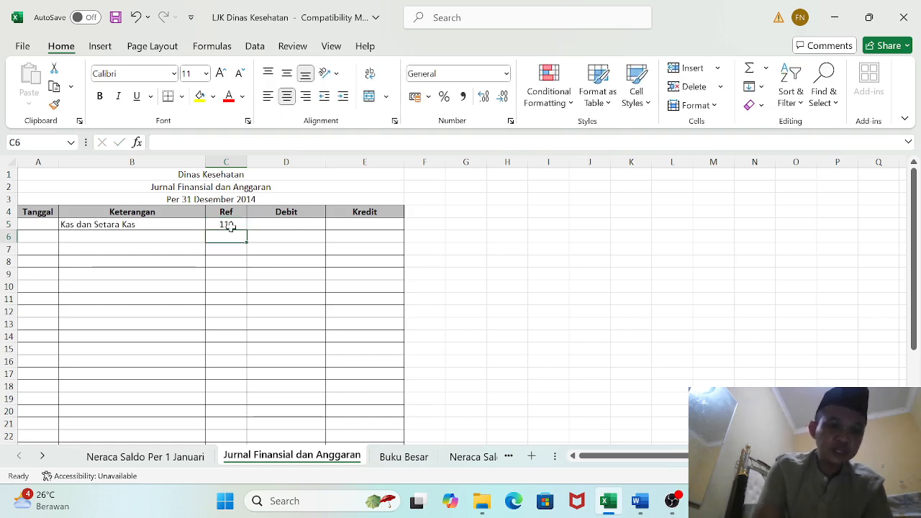
left_click(229, 226)
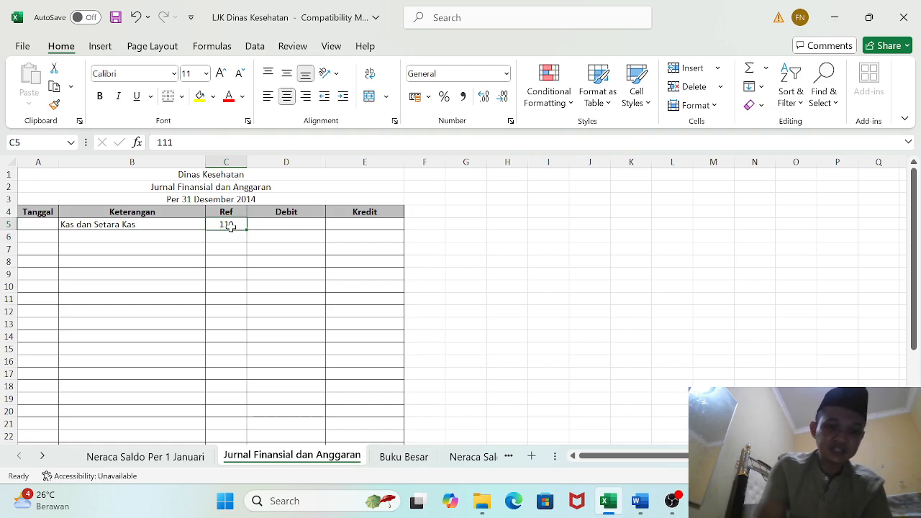
type("3")
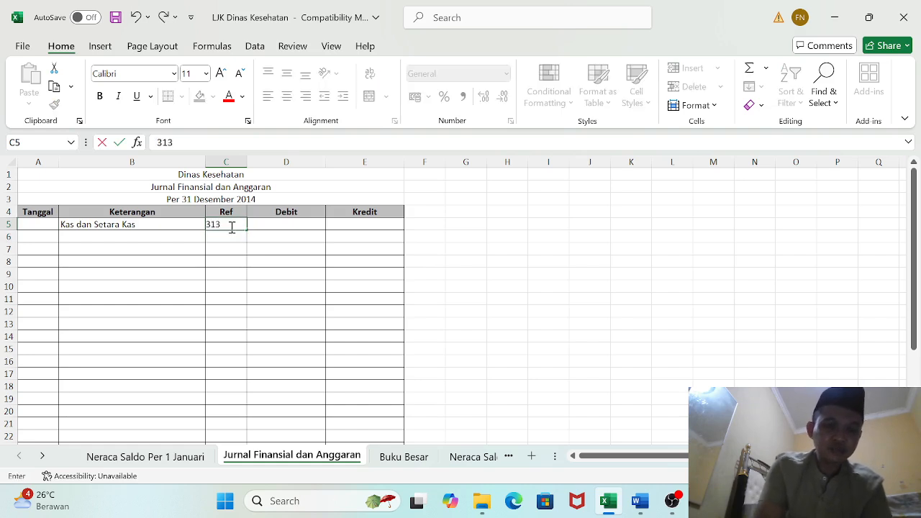
type("13")
key("Return")
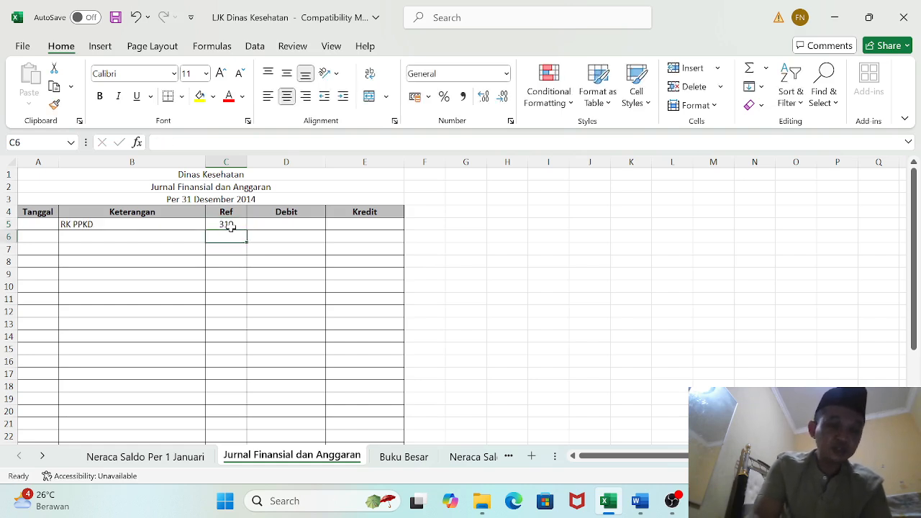
Test the lookup with Ref code 312 in C5 and clear the cell again.
left_click(229, 226)
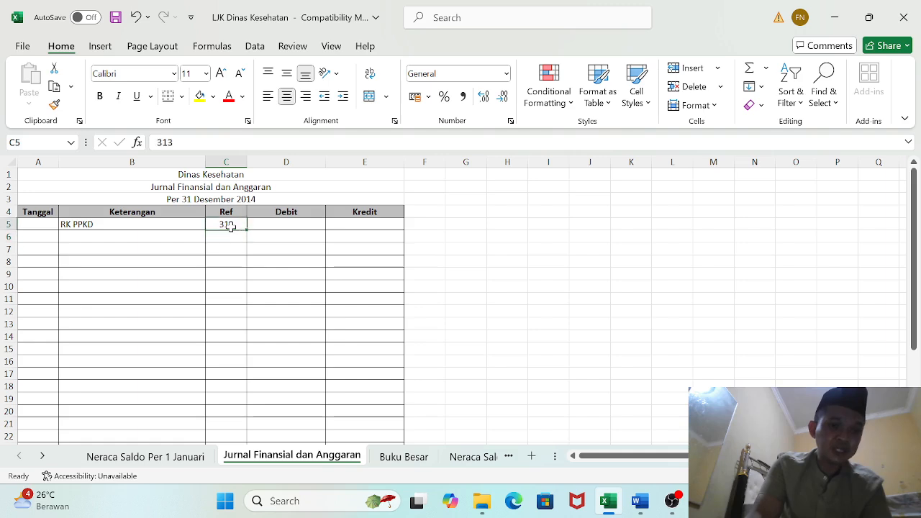
type("312")
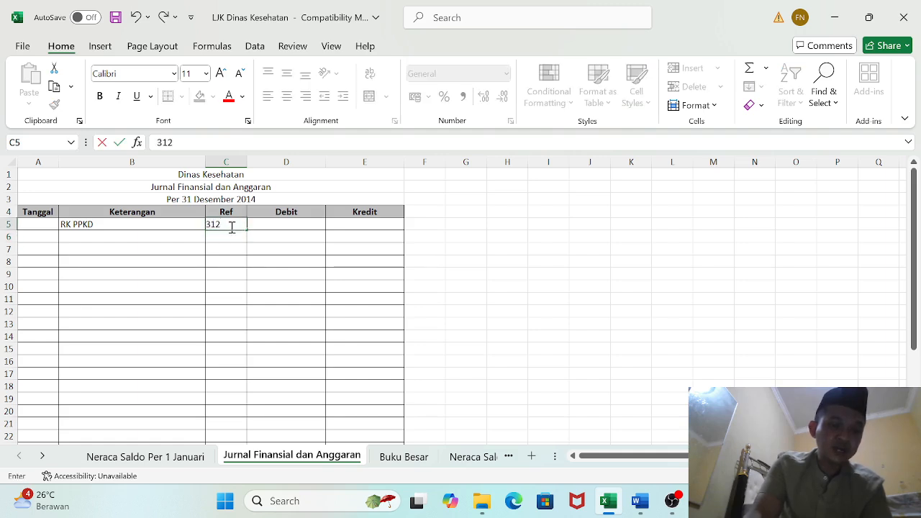
key("Return")
left_click(229, 226)
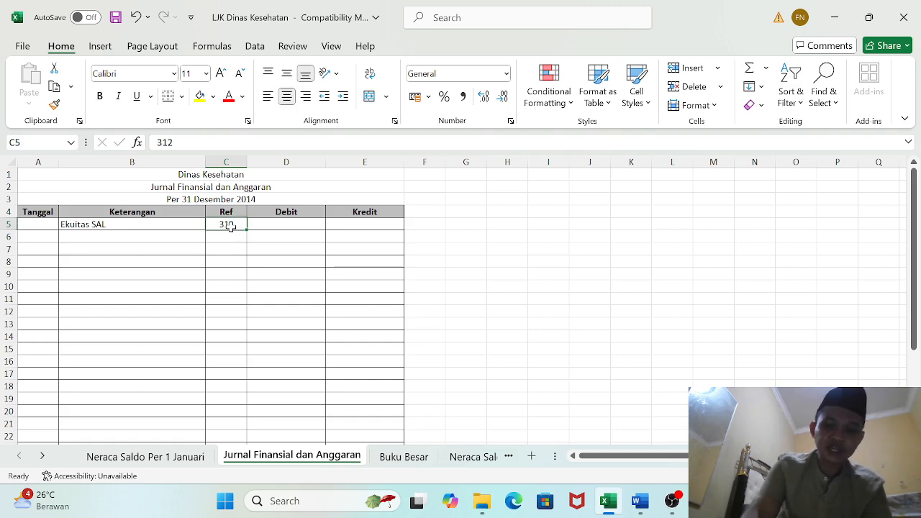
key("BackSpace")
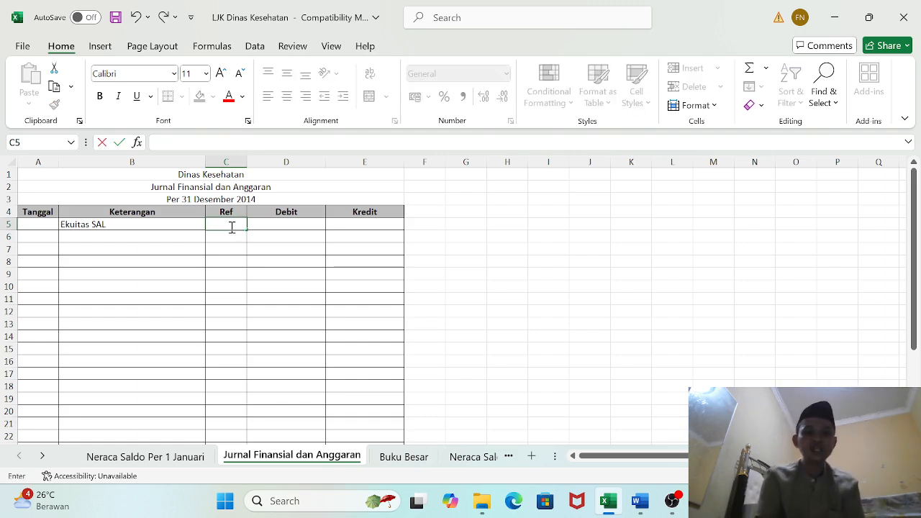
key("Return")
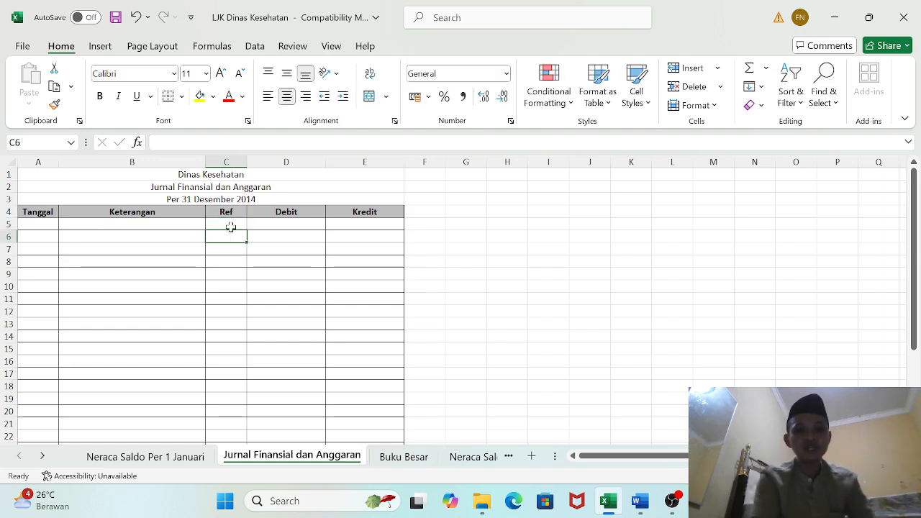
Fill the lookup formula in B5 down the Keterangan column to B28, just above the TOTAL row.
left_click(189, 224)
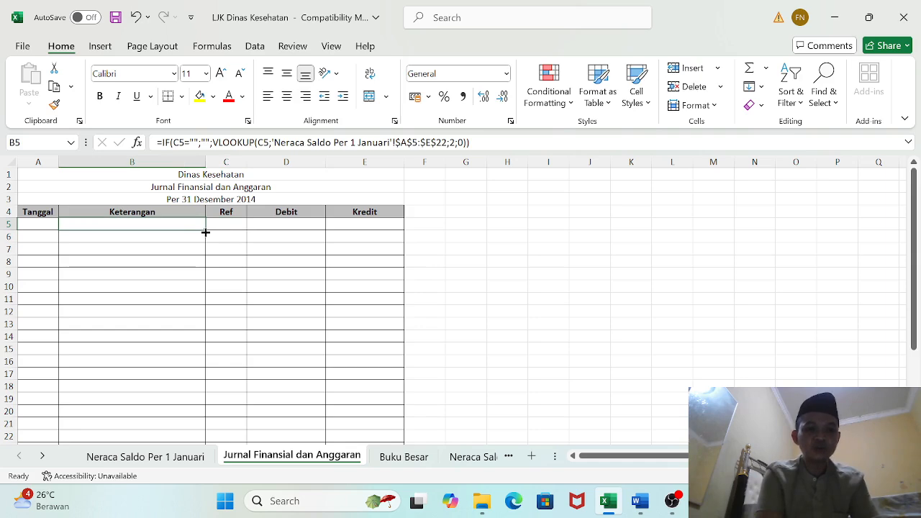
left_click_drag(206, 233, 192, 424)
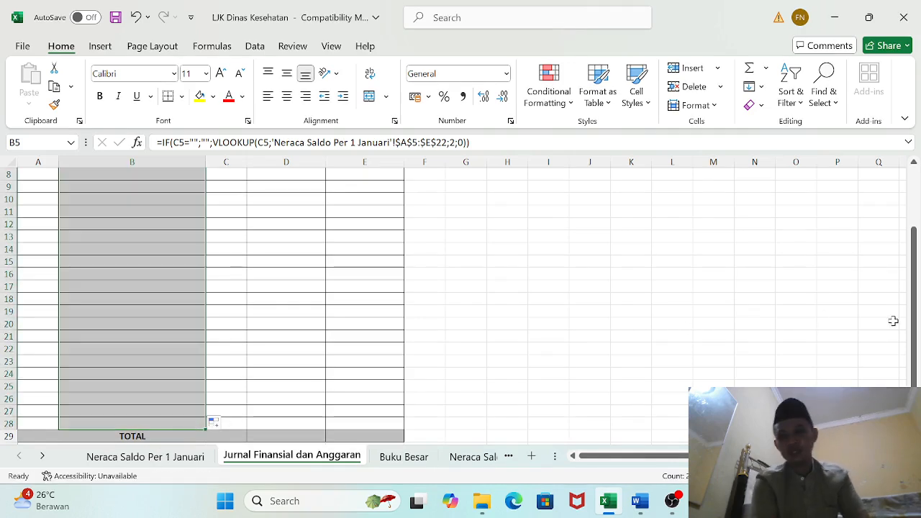
left_click_drag(914, 317, 919, 232)
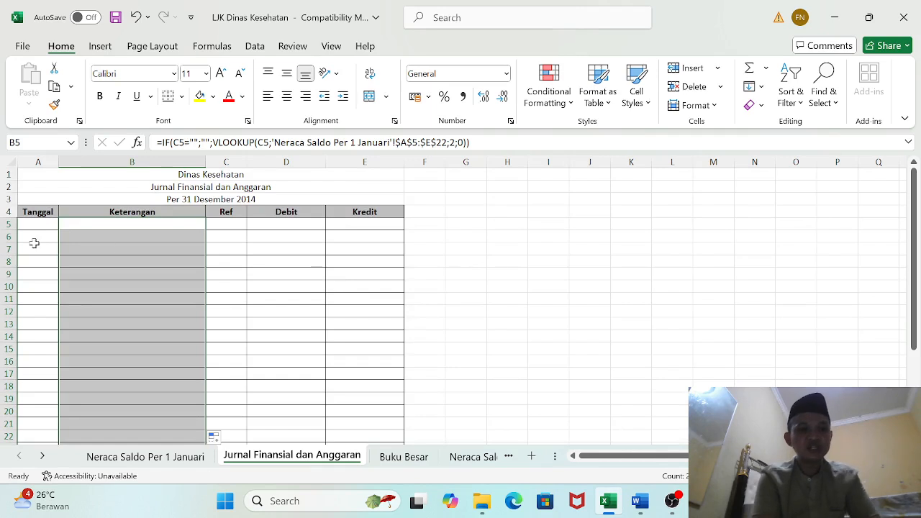
Enter 1 in A5 of the Tanggal column for the first transaction.
left_click(37, 225)
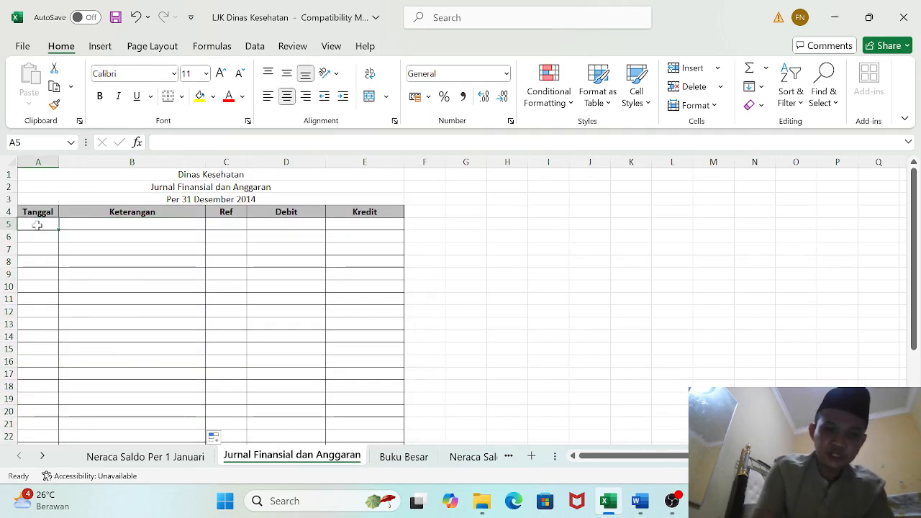
type("1")
key("Return")
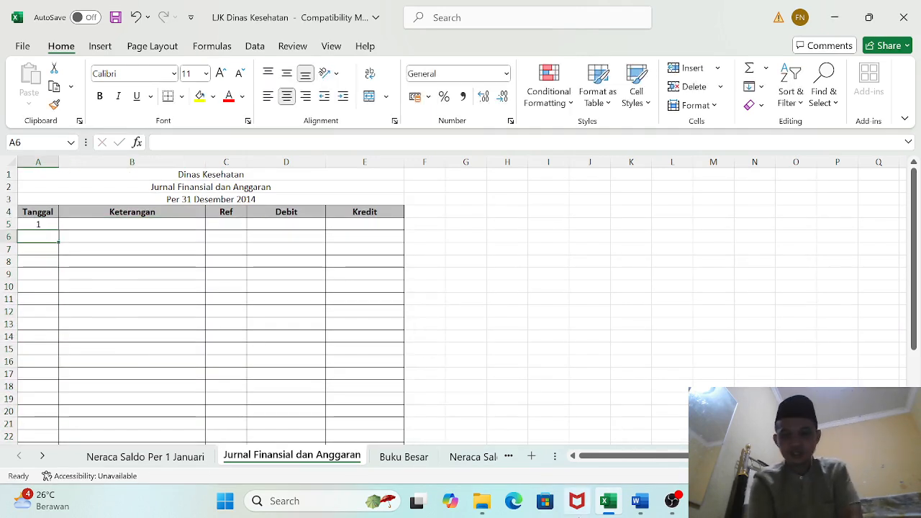
Read transaction 1 in the SKPD Dinas Kesehatan Word document and enter Ref code 211 in C5 of the Excel journal.
left_click(648, 508)
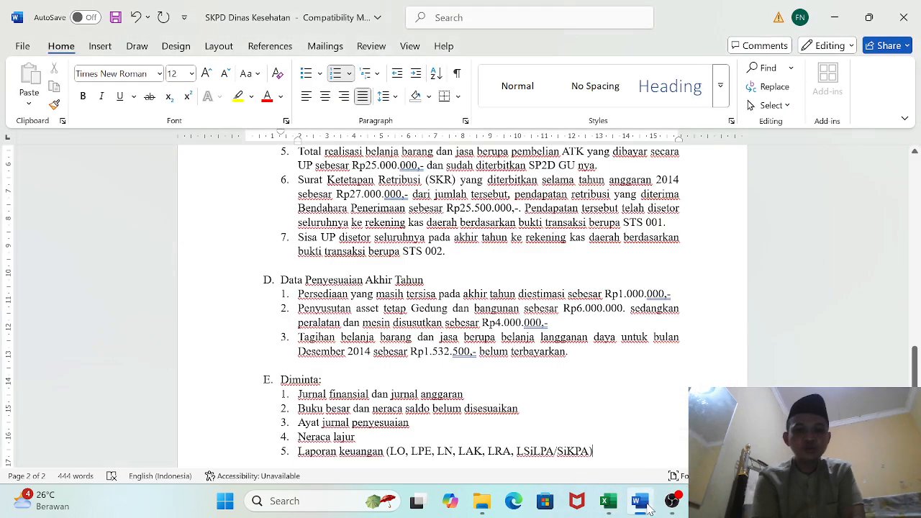
left_click_drag(916, 385, 916, 351)
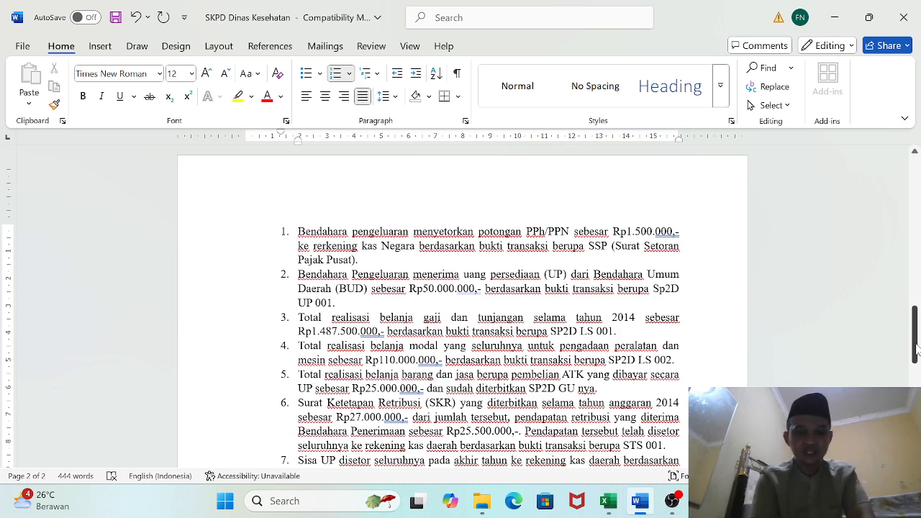
left_click(617, 509)
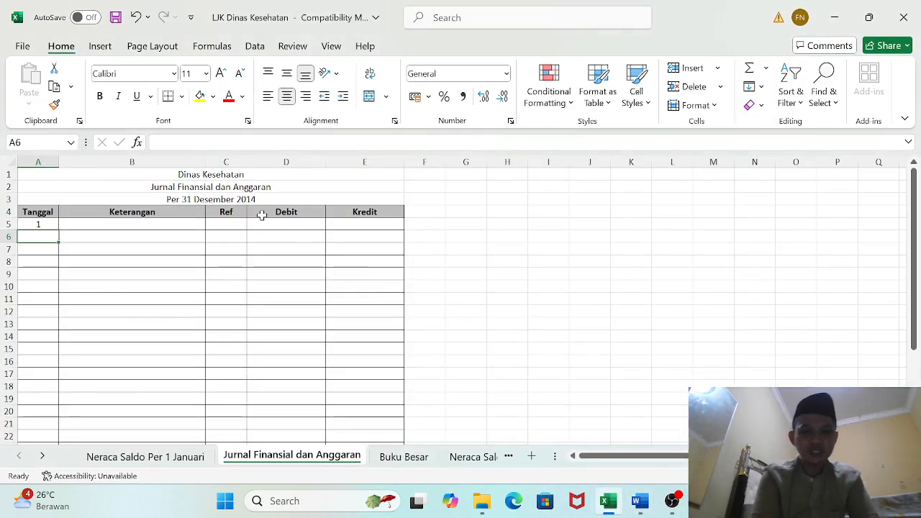
left_click(223, 224)
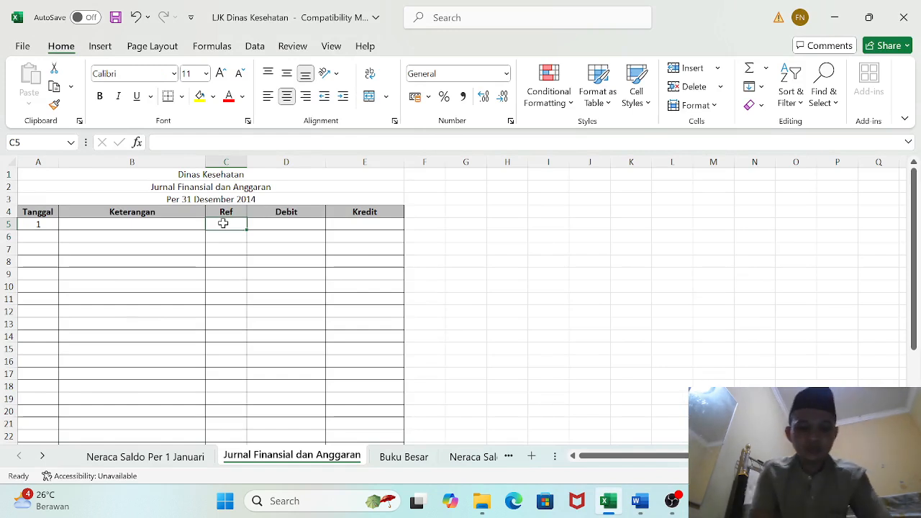
type("21")
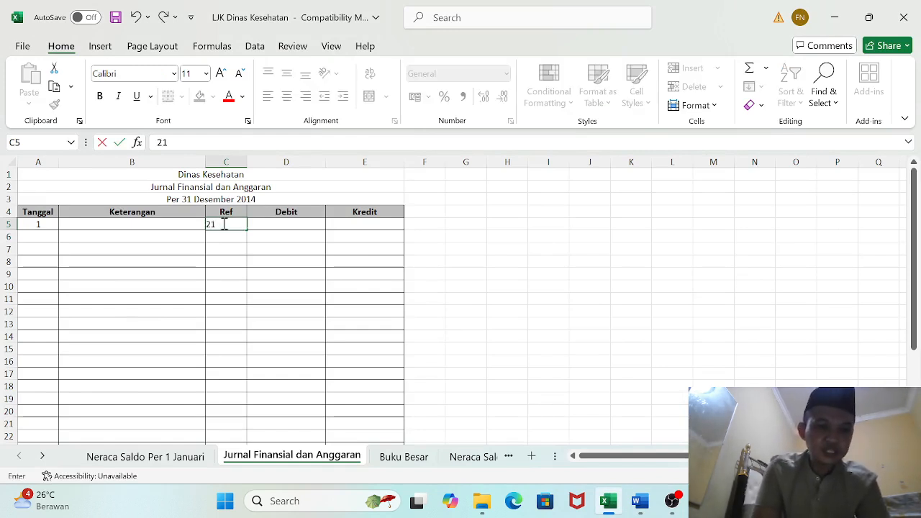
type("1")
key("Return")
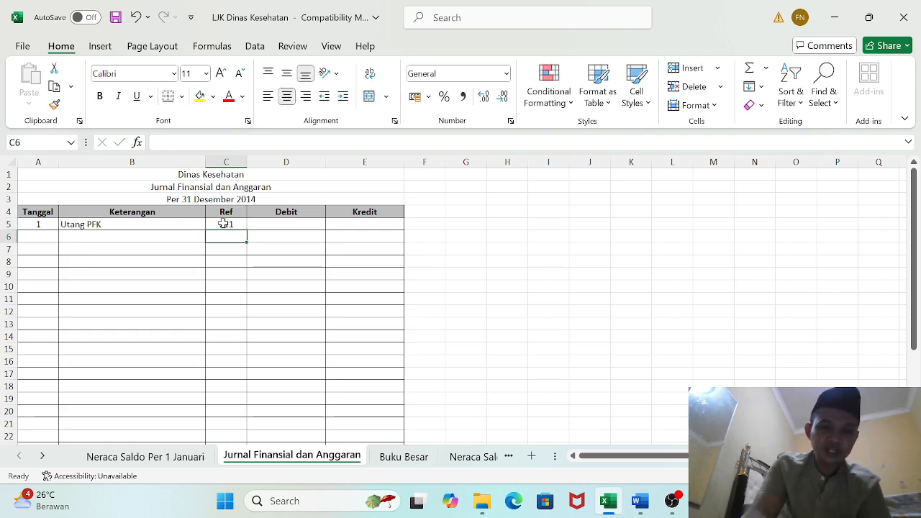
Enter a Debit amount of 1500000 in D5 for the Utang PFK line.
key("Right")
key("Up")
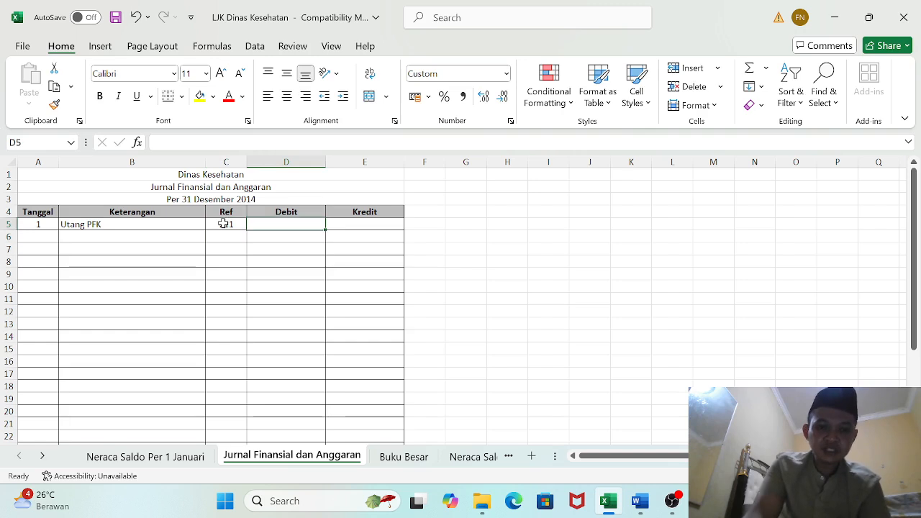
type("1500000")
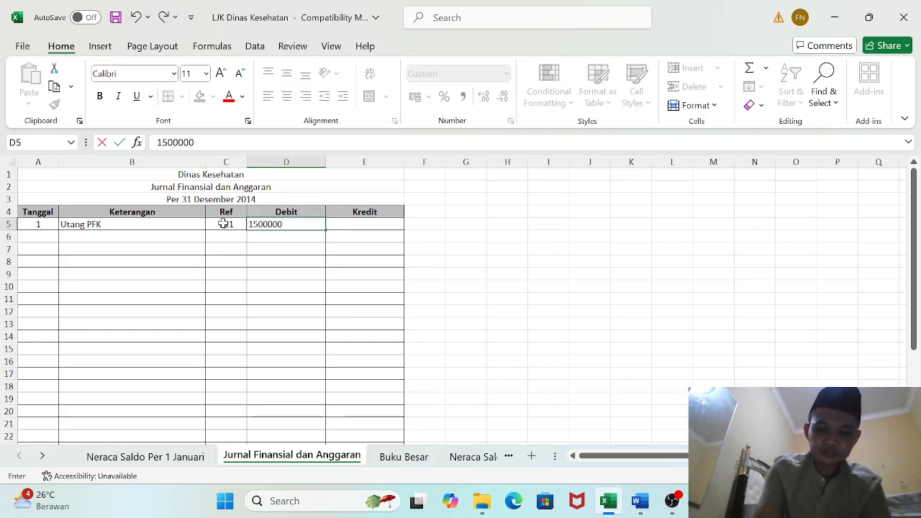
key("Return")
Record the credit line of transaction 1 in row 6 with Ref code 111 and a Kredit amount of 1500000.
key("Left")
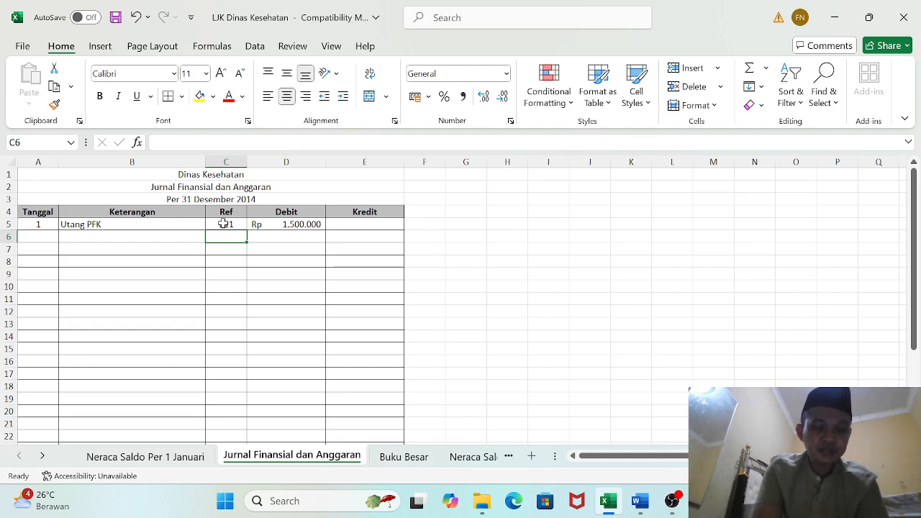
type("111")
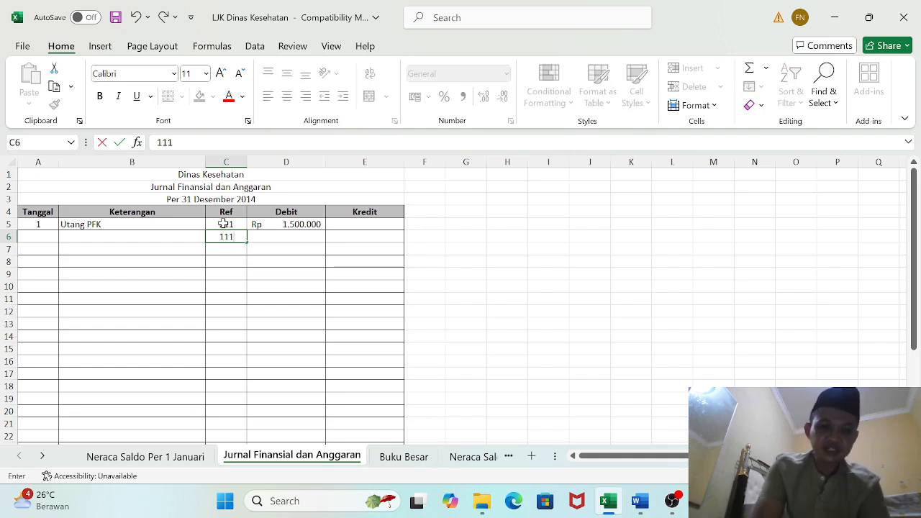
key("Tab")
key("Tab")
type("1.5")
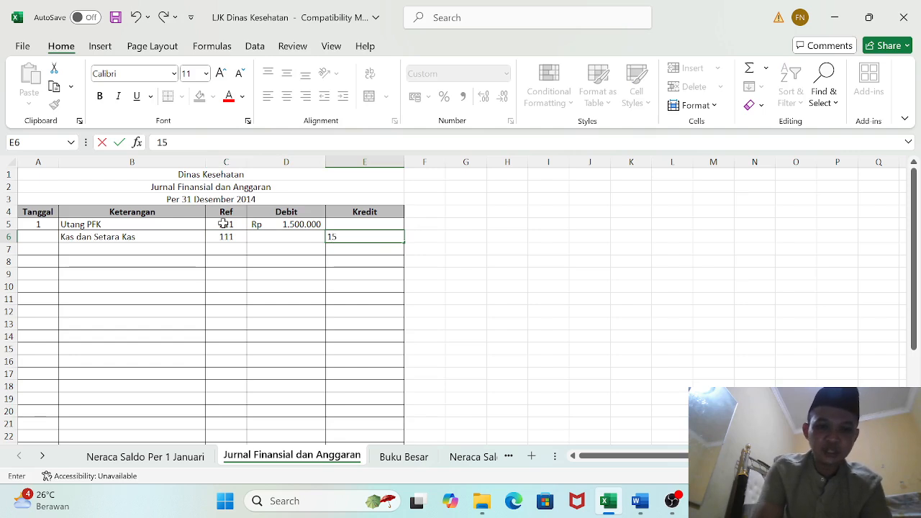
type("00.000")
key("Return")
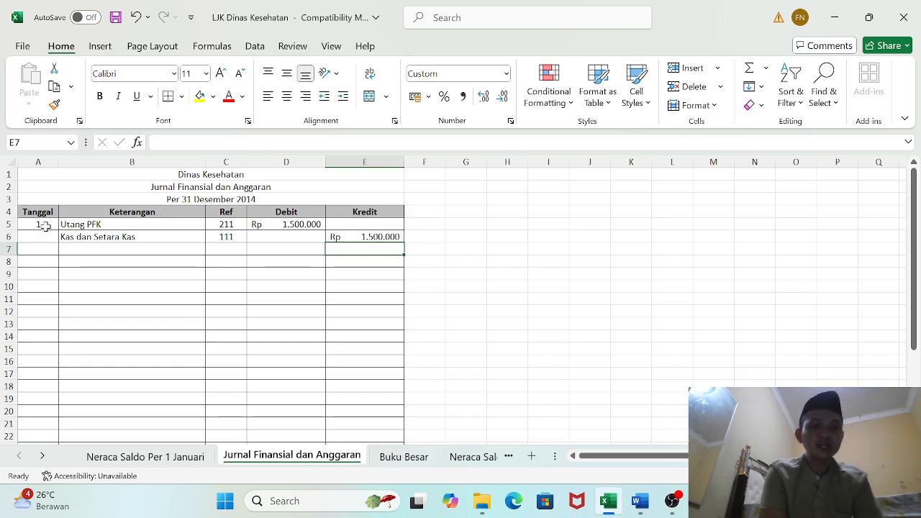
left_click_drag(45, 225, 333, 237)
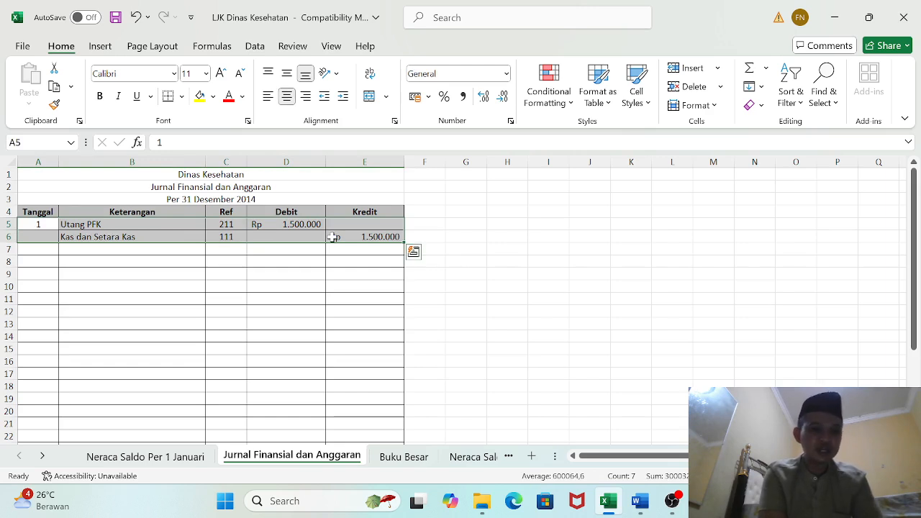
Enter 2 in A7 of the Tanggal column for the second transaction.
left_click(50, 252)
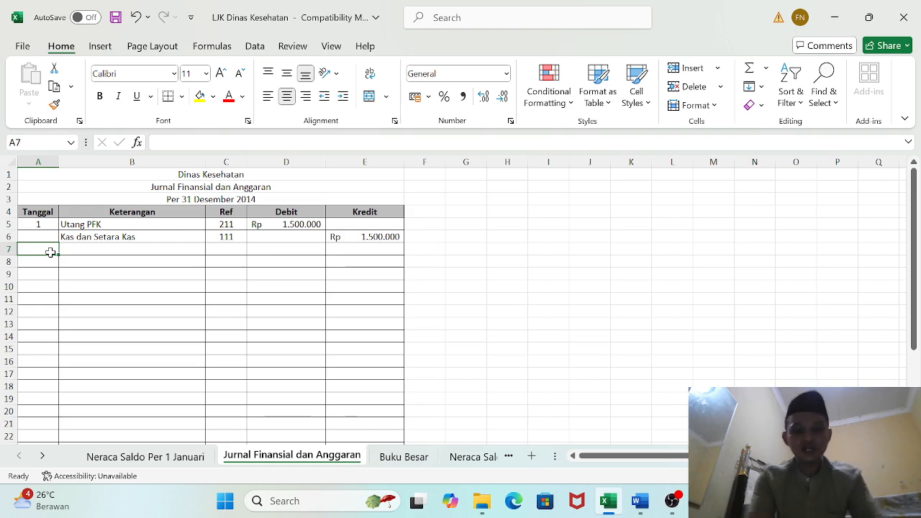
type("2")
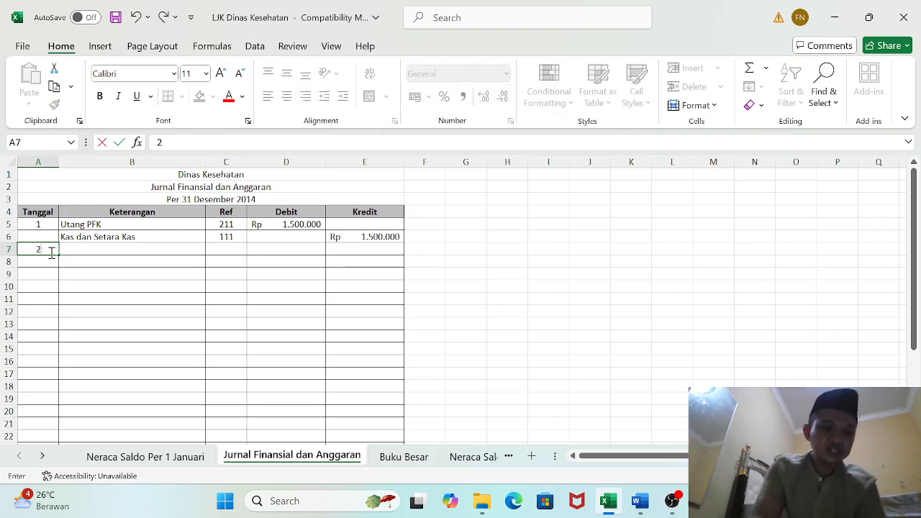
key("Tab")
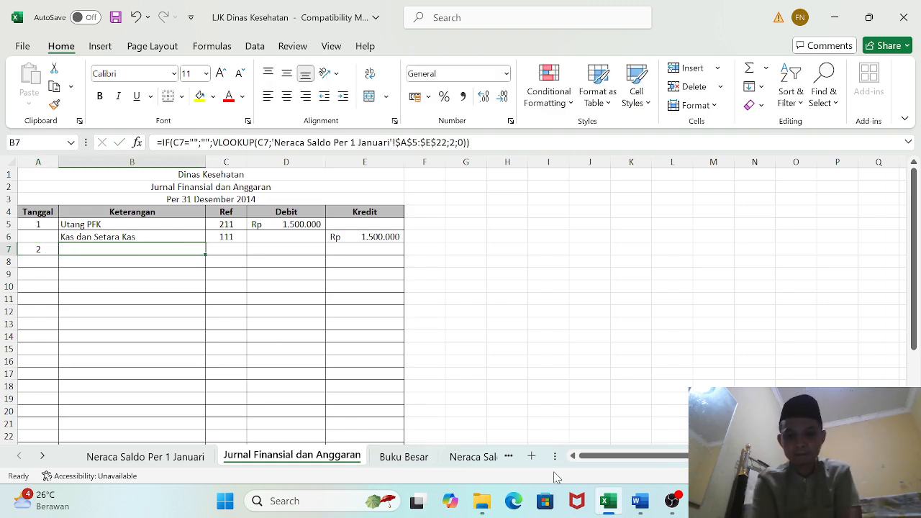
Switch to the SKPD Dinas Kesehatan Word document and read transaction 2 about the uang persediaan (UP) received.
left_click(637, 508)
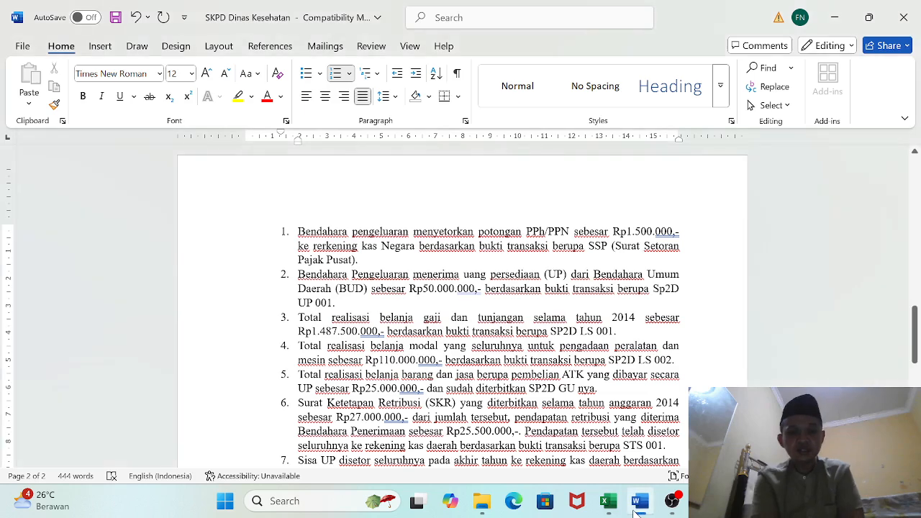
left_click_drag(297, 276, 408, 306)
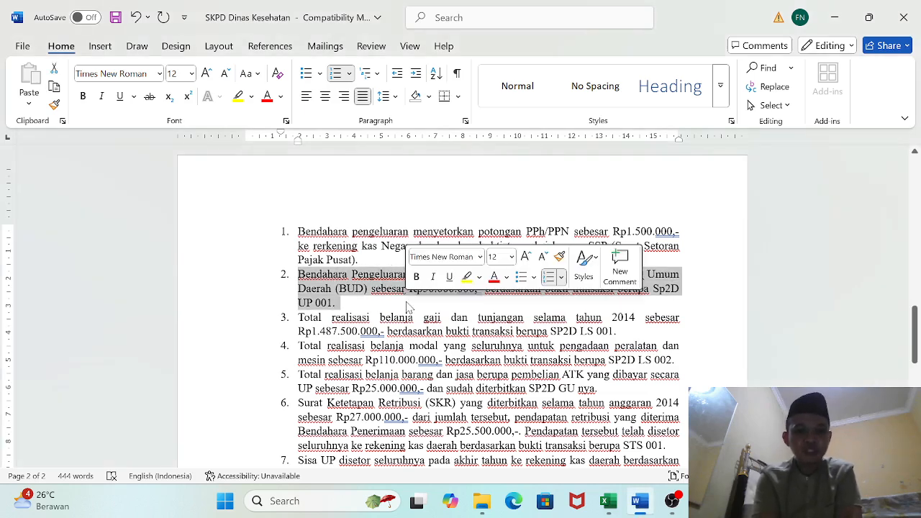
left_click(364, 305)
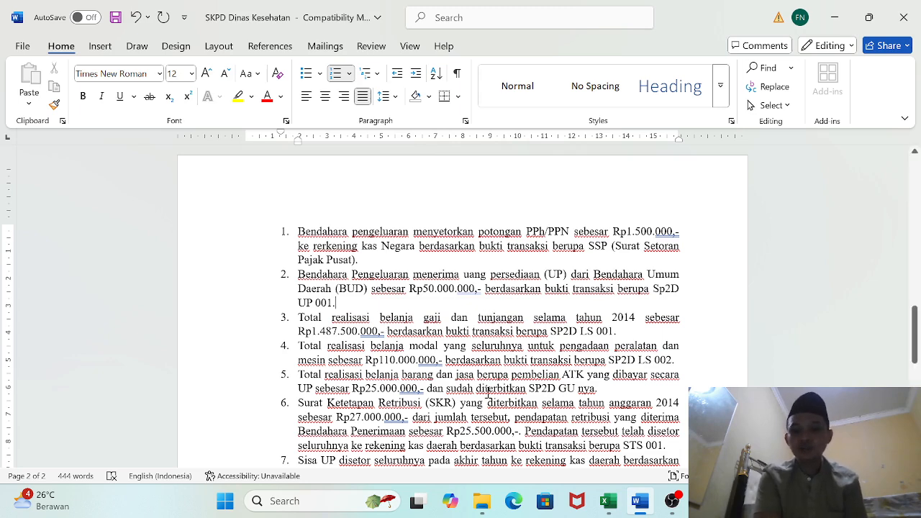
Switch back to the LJK Dinas Kesehatan Excel workbook and enter transaction 2's Ref codes, 111 in C7 and 313 in C8.
left_click(608, 501)
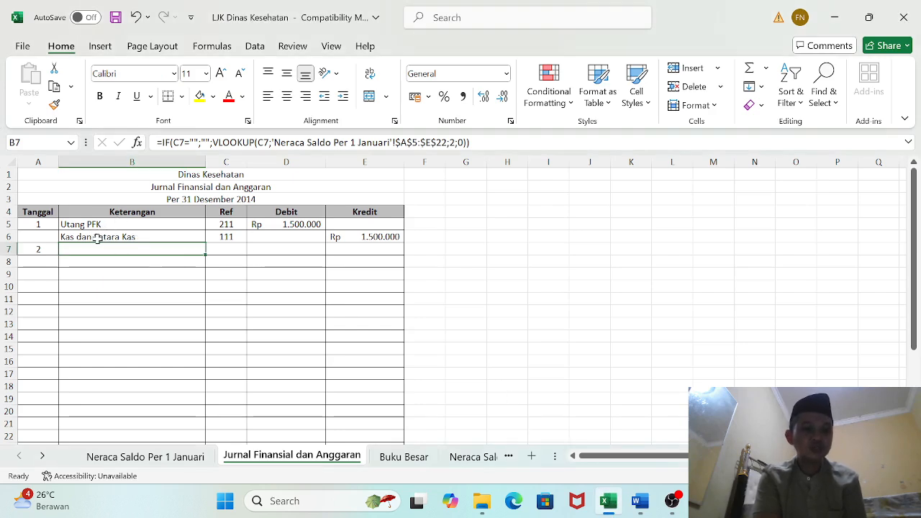
left_click(227, 249)
type("111")
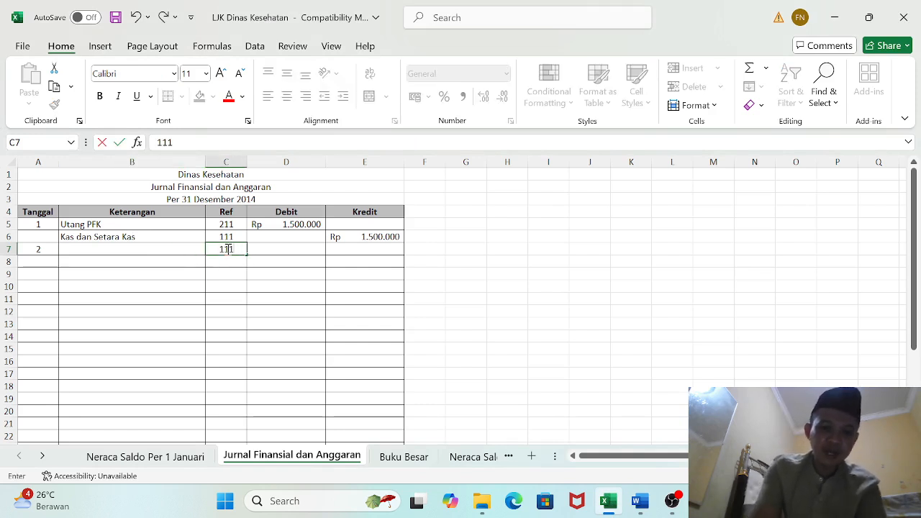
key("Return")
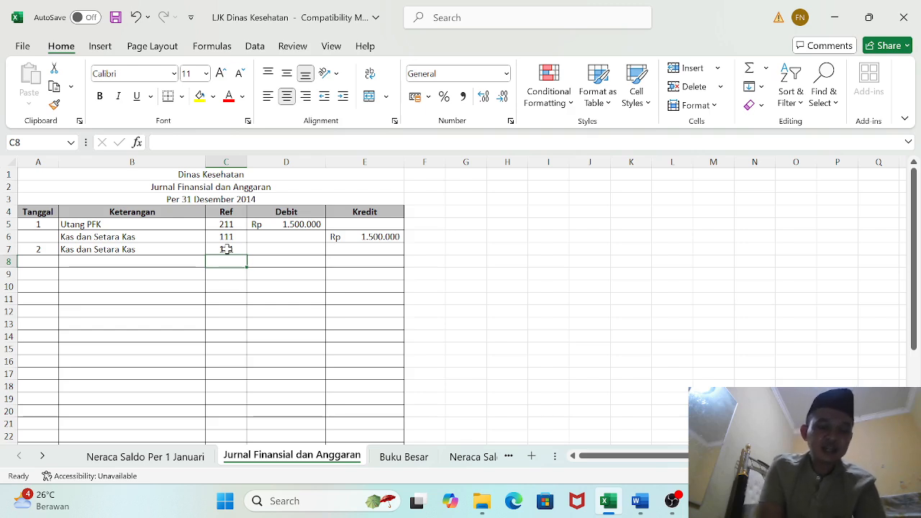
type("313")
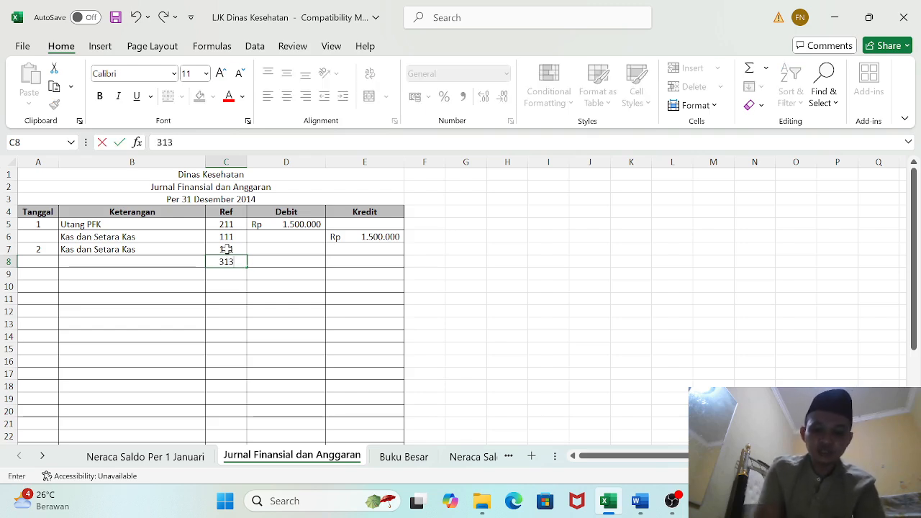
key("Tab")
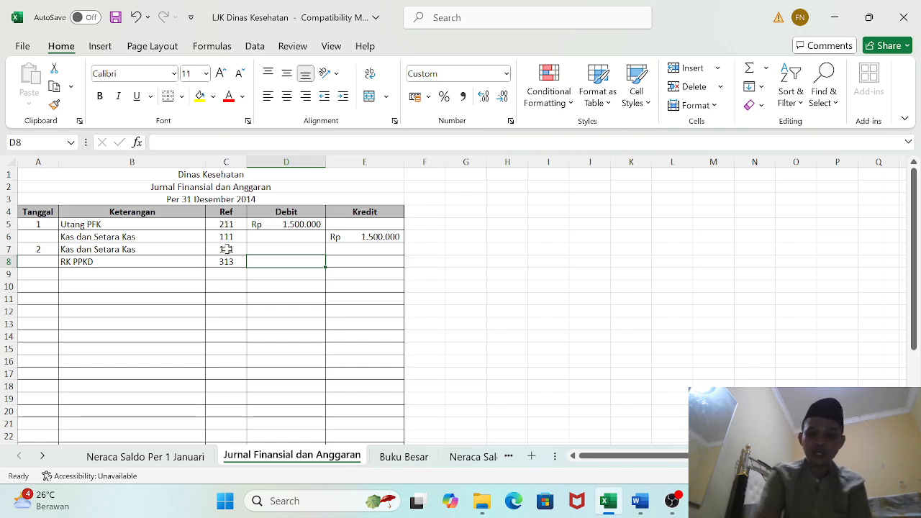
Enter transaction 2's amounts: 50000000 as the Debit in D7 and 50000000 as the Kredit in E8.
key("Tab")
key("Left")
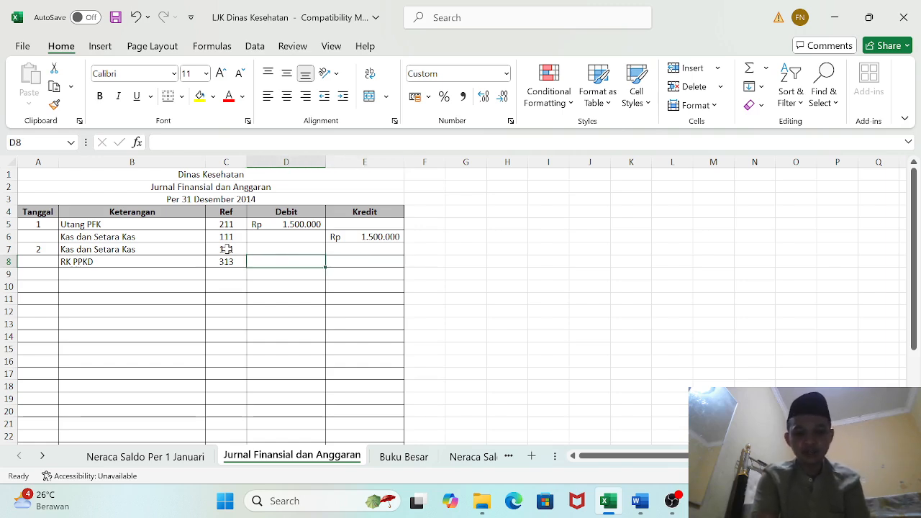
key("Up")
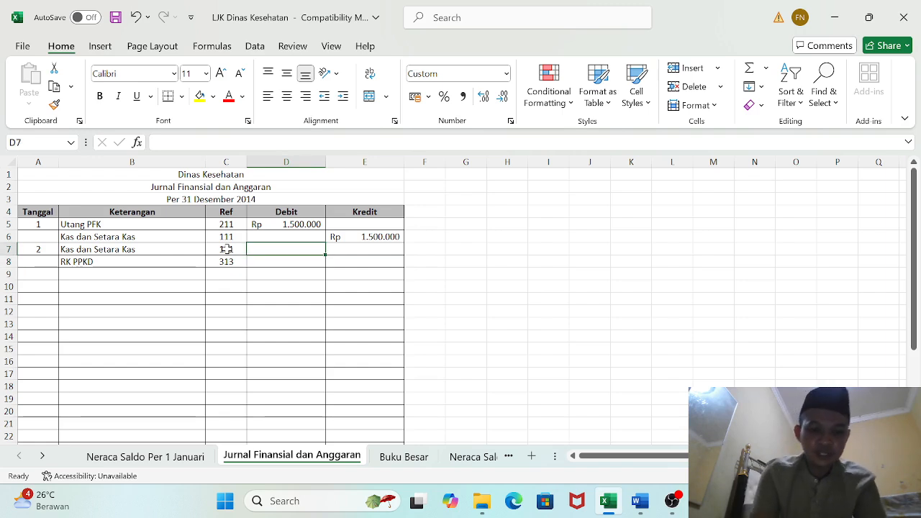
type("50000000")
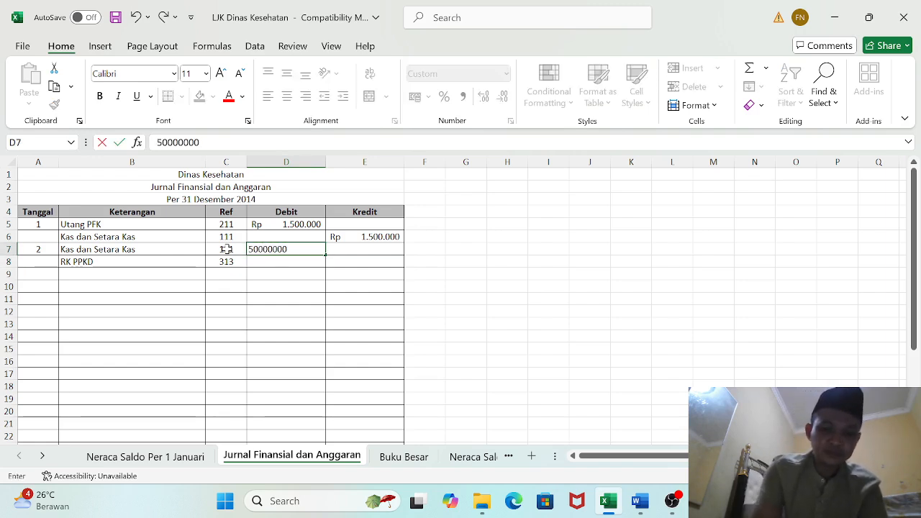
key("Return")
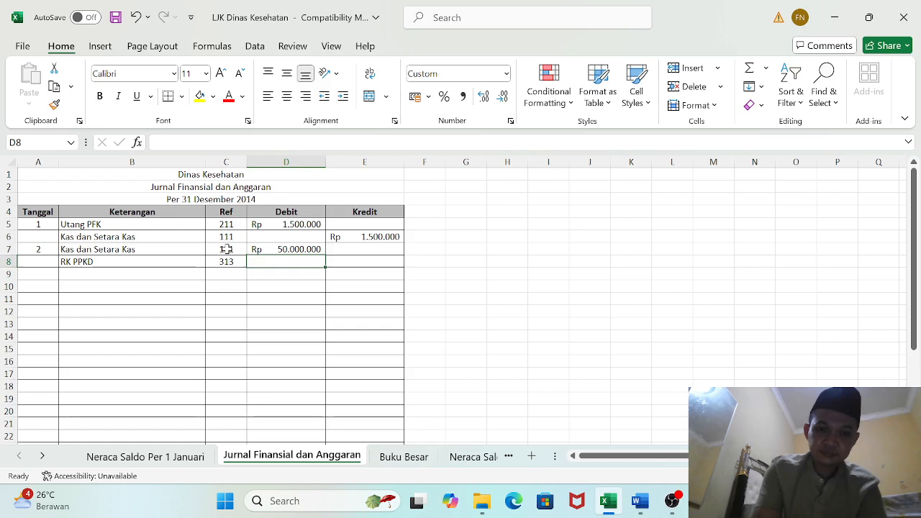
key("Right")
type("50.000.000")
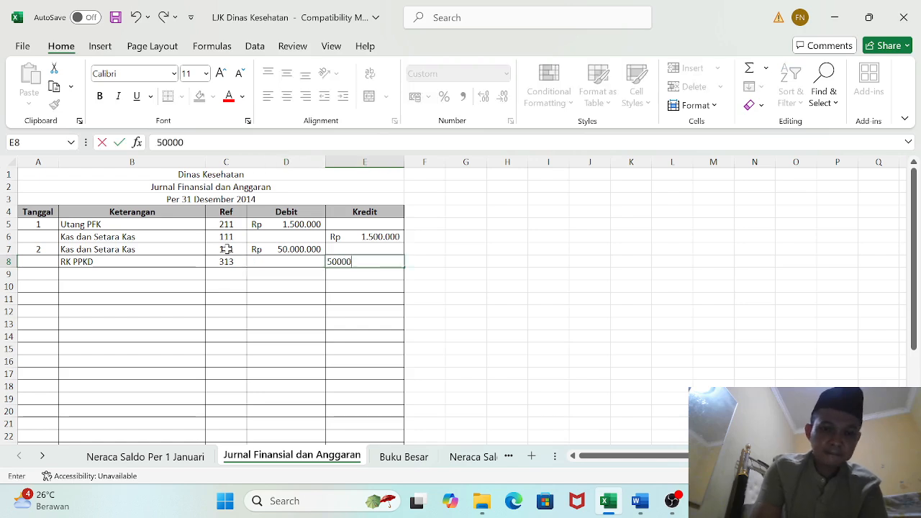
key("Return")
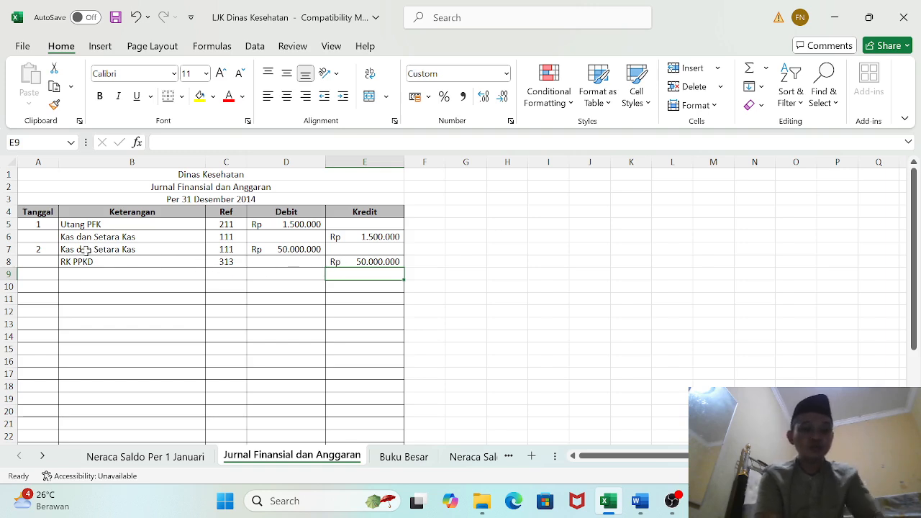
left_click_drag(43, 248, 329, 261)
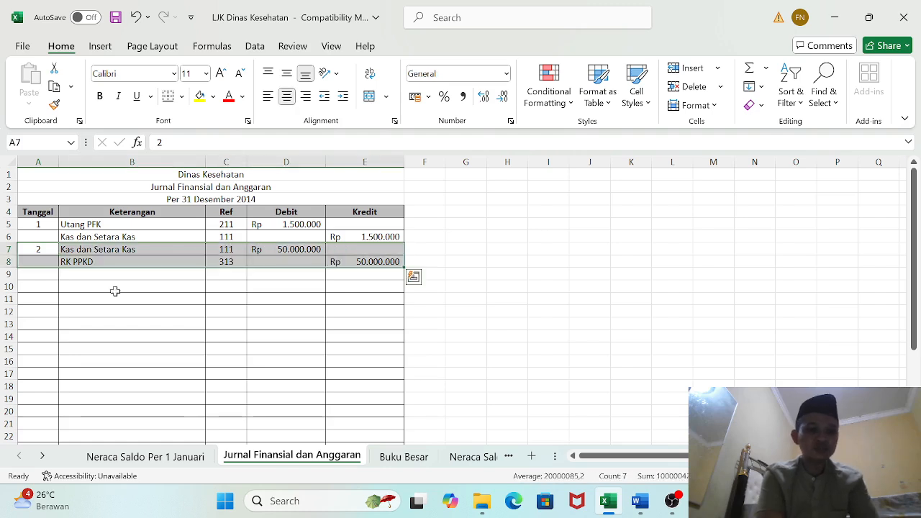
Enter 3 in A9 of the Tanggal column for the third transaction.
left_click(29, 276)
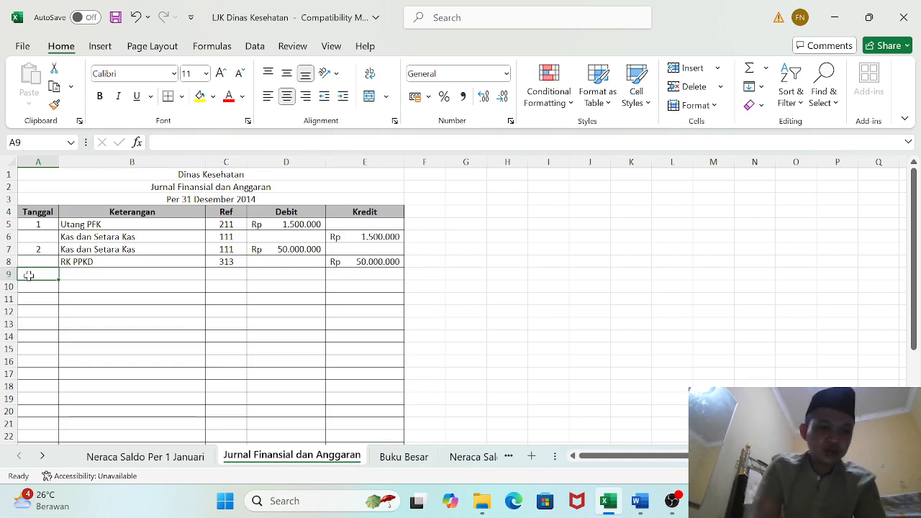
type("3")
key("Tab")
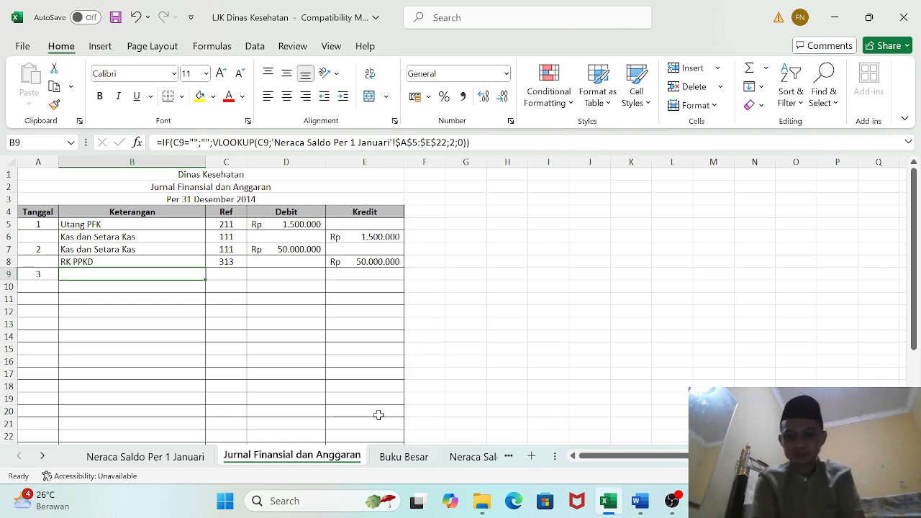
Switch to the SKPD Dinas Kesehatan Word document and read transaction 3 about the realisasi belanja gaji dan tunjangan.
left_click(642, 503)
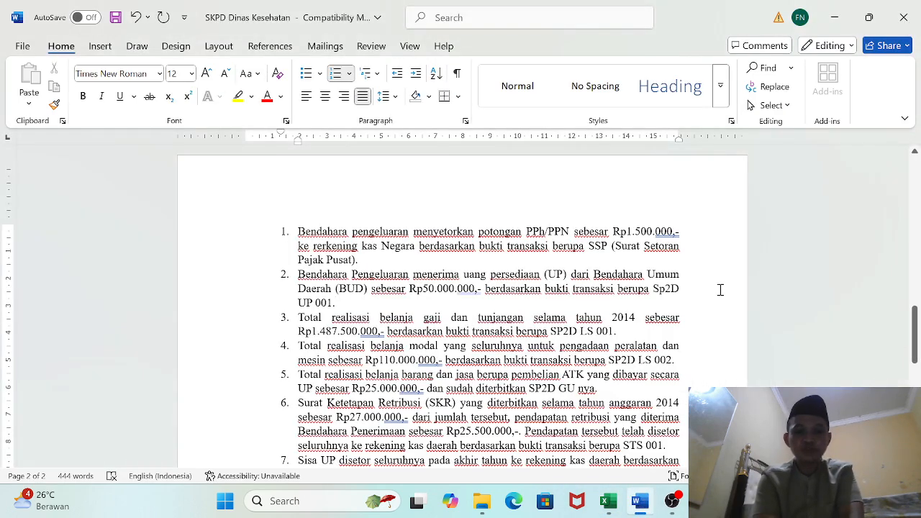
left_click_drag(916, 328, 916, 333)
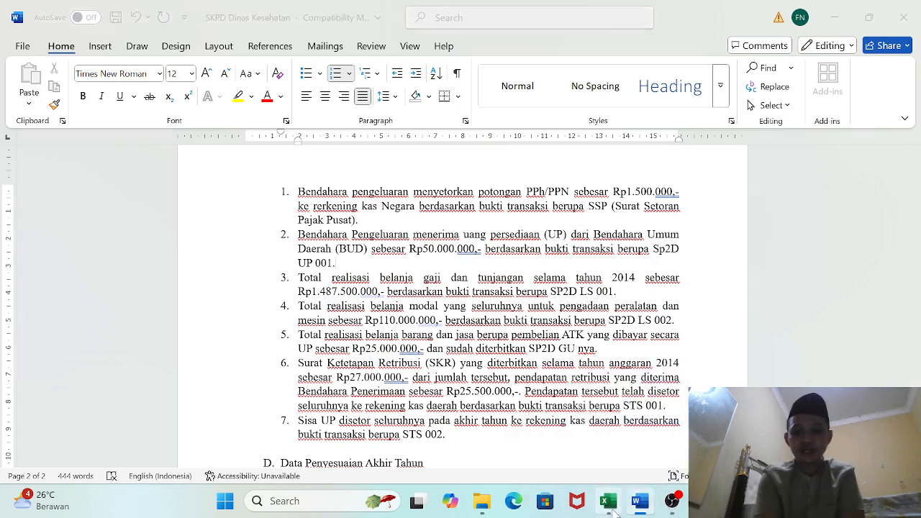
Return to the Excel journal and enter transaction 3's Ref codes, 911 in C9 and 313 in C10.
left_click(609, 502)
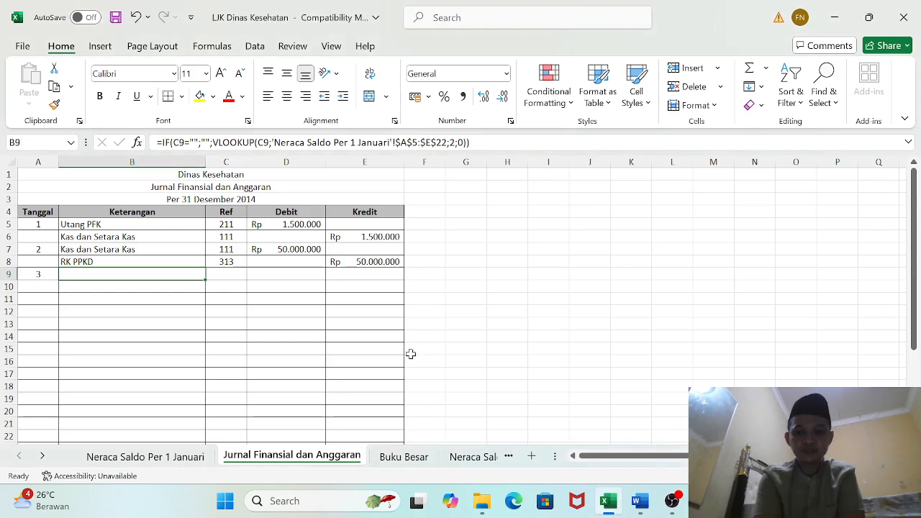
left_click(240, 278)
type("9")
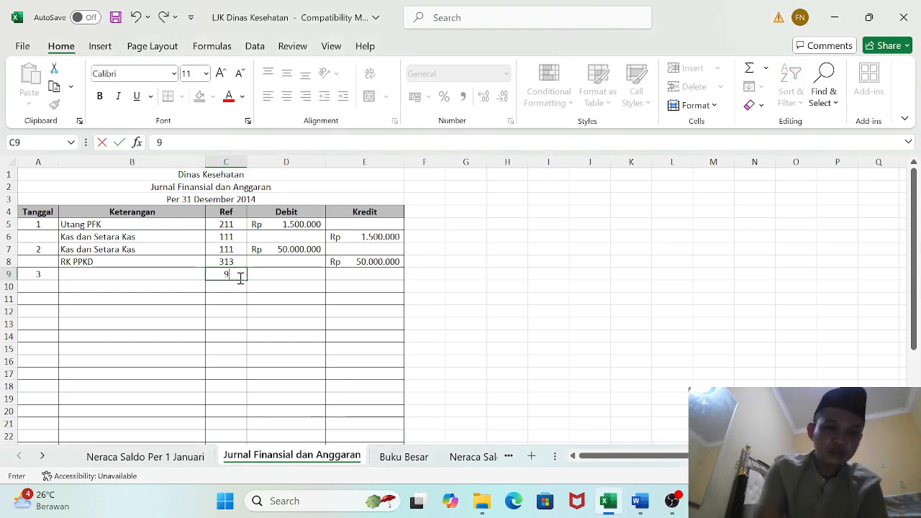
type("111")
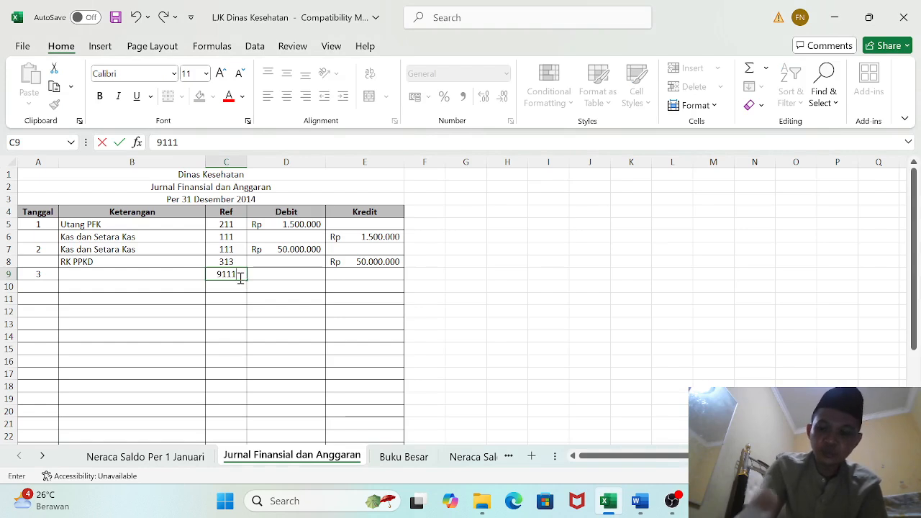
key("BackSpace")
key("Left")
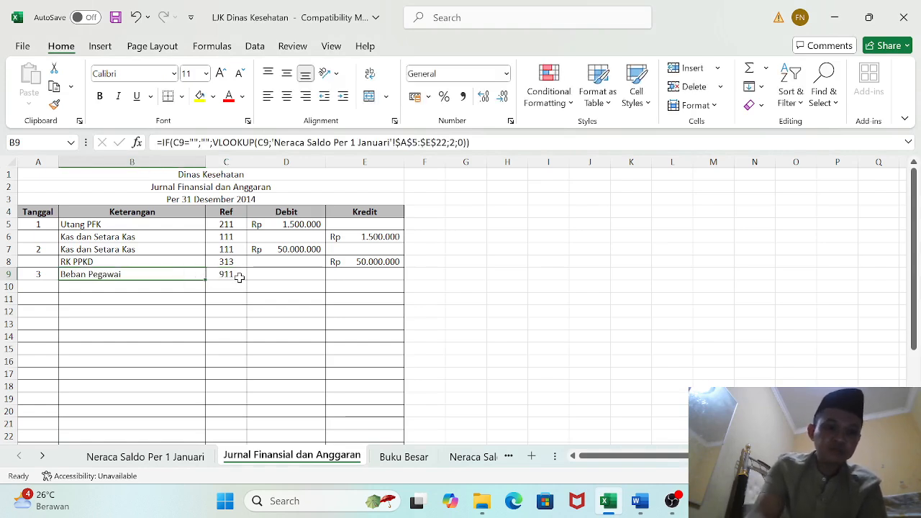
key("Down")
left_click(242, 285)
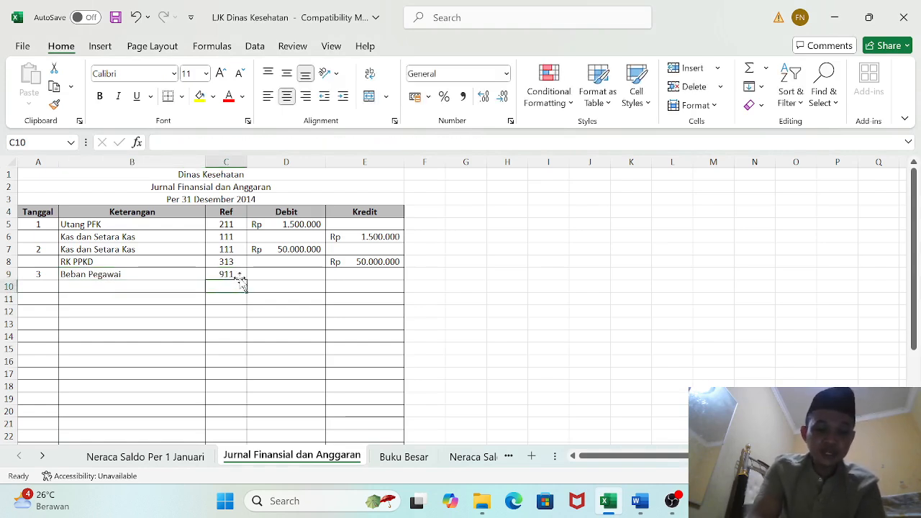
type("313")
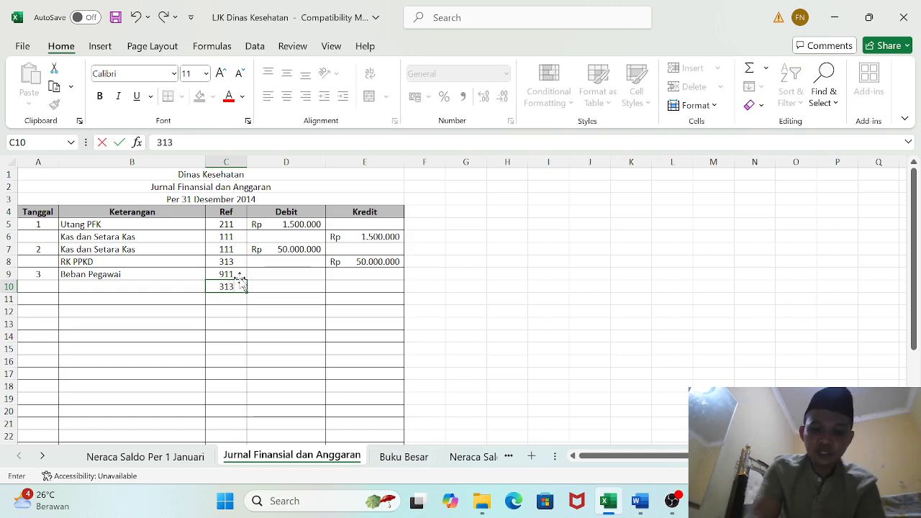
key("Return")
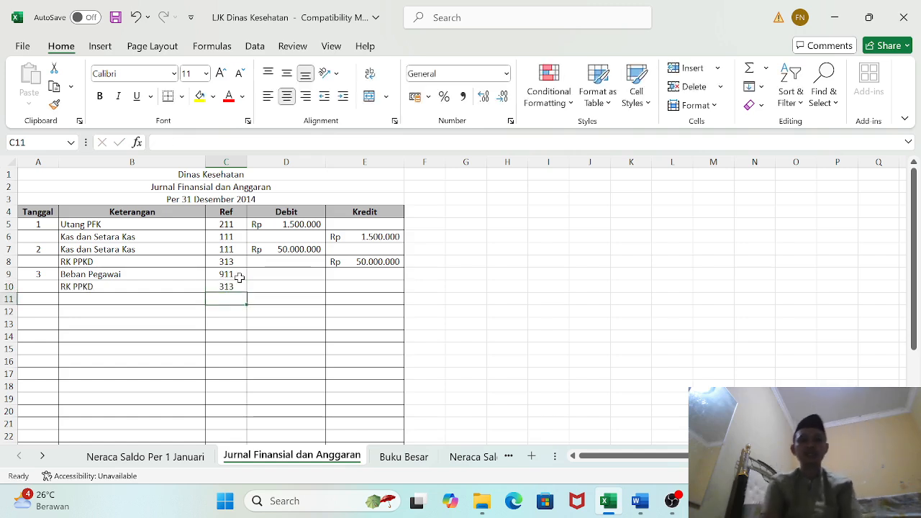
left_click(265, 276)
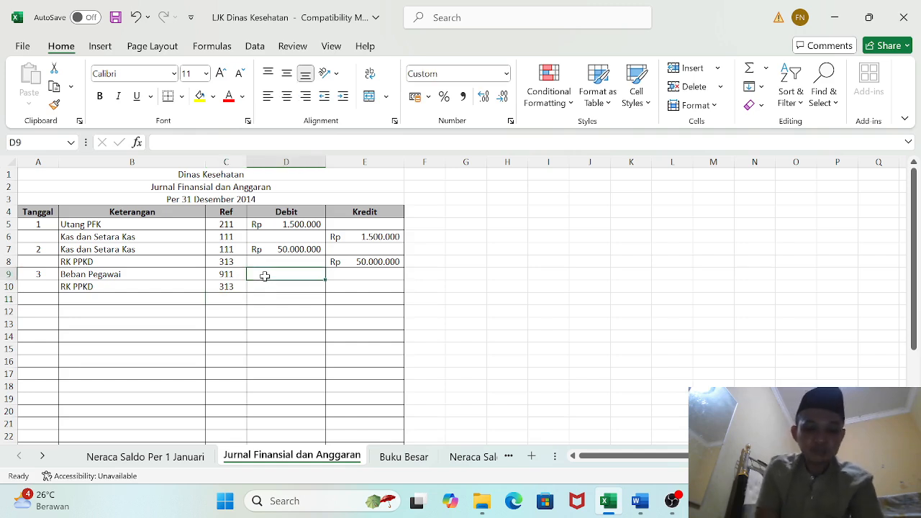
type("1")
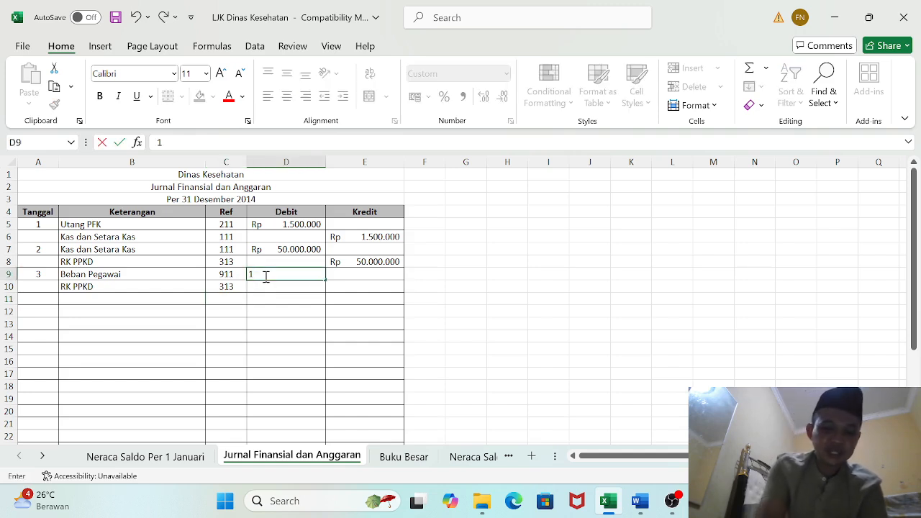
type("4875")
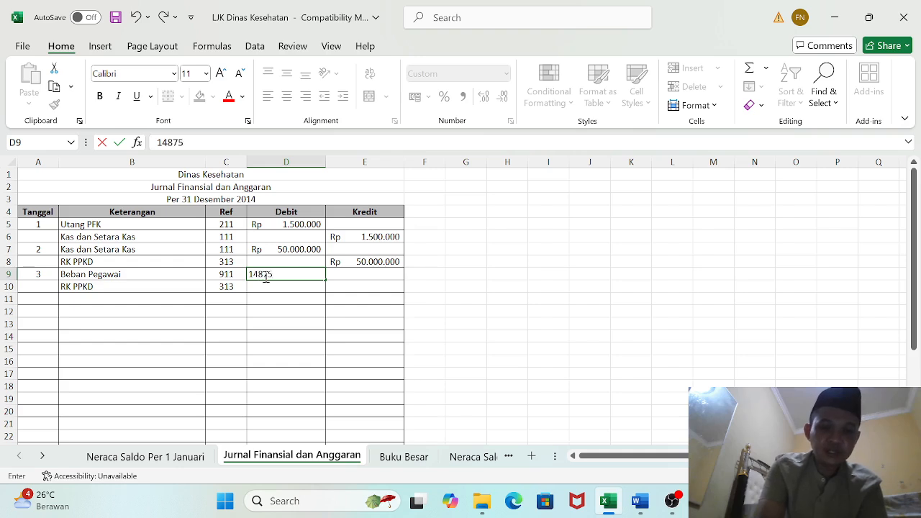
type("00000")
key("Return")
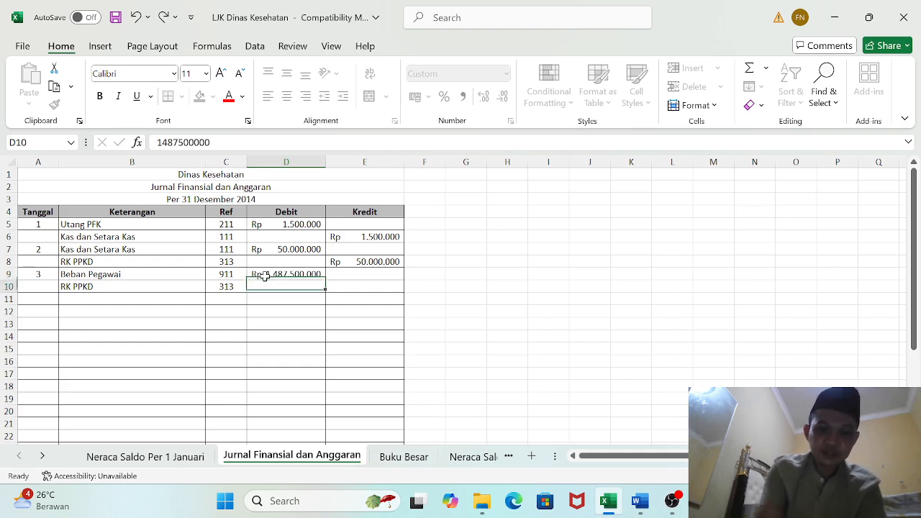
key("Tab")
type("14")
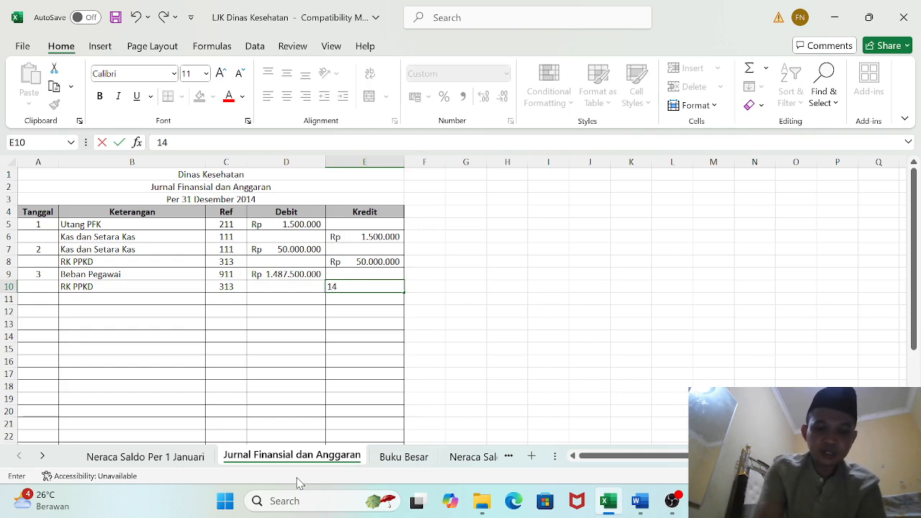
type("87500000")
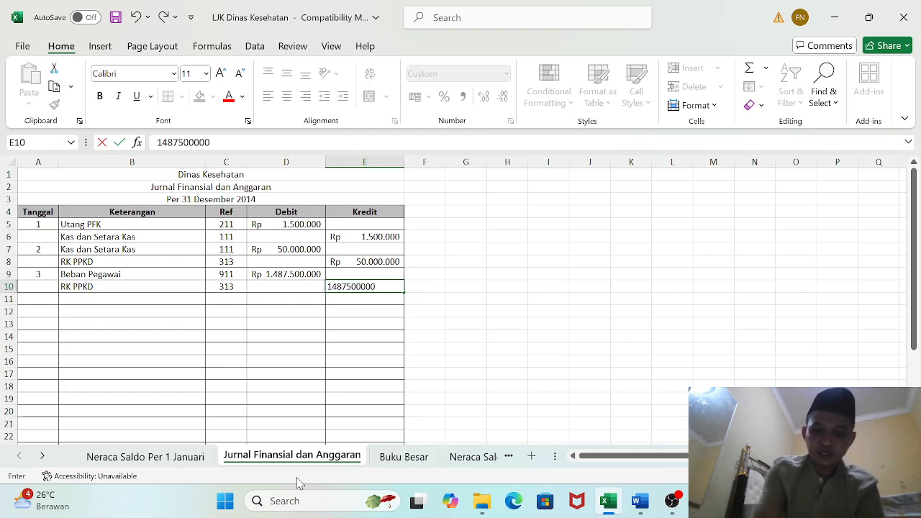
key("Return")
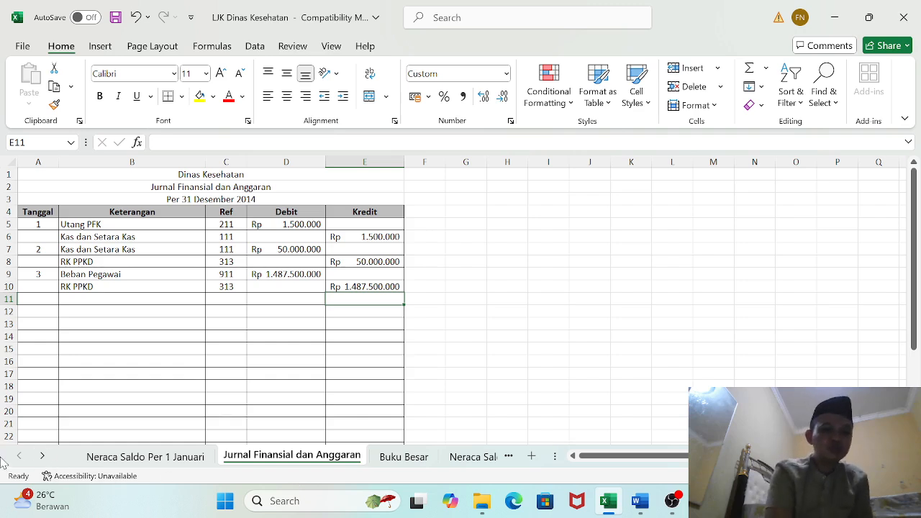
Review the journal lines of transaction 3 in rows 9 and 10, and select the Ref cell C11.
left_click(115, 274)
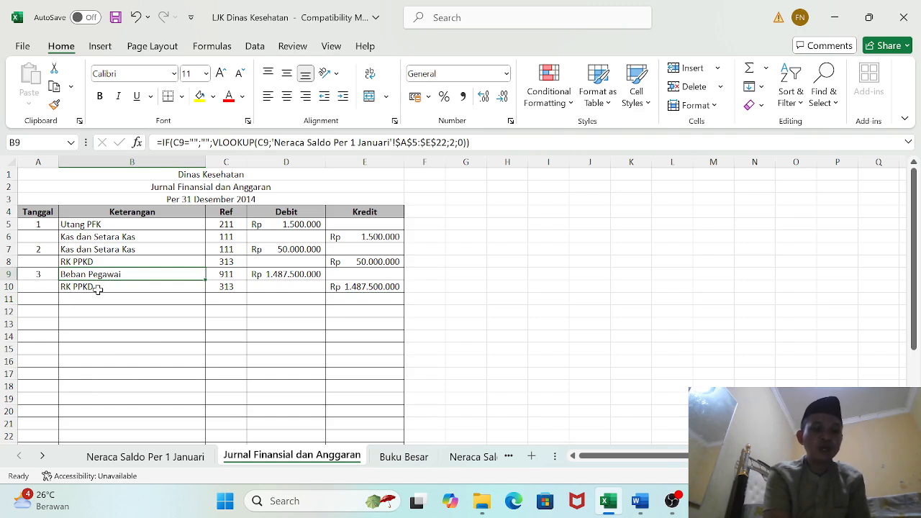
left_click(99, 289)
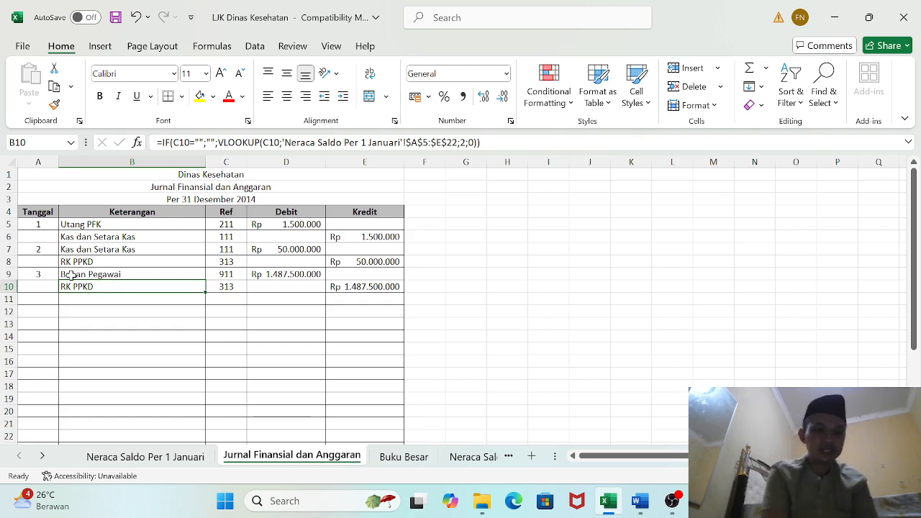
left_click_drag(72, 274, 367, 286)
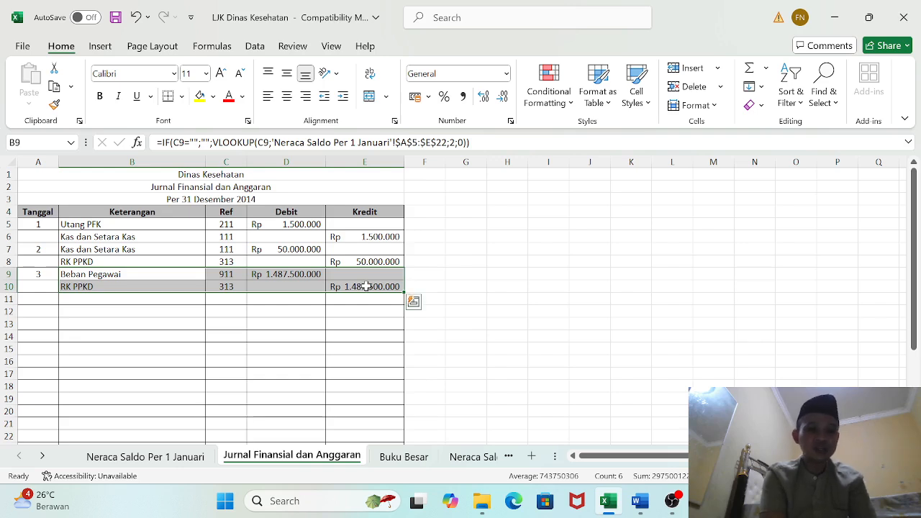
left_click(159, 299)
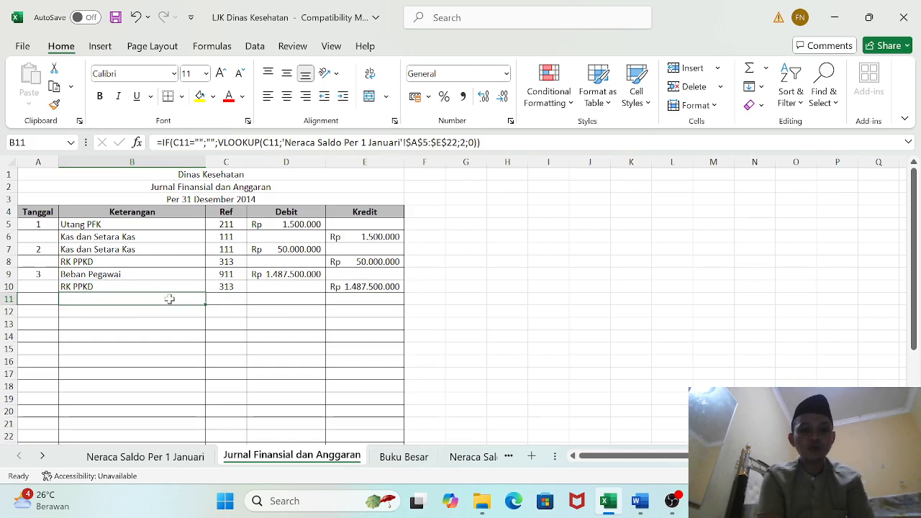
left_click(234, 300)
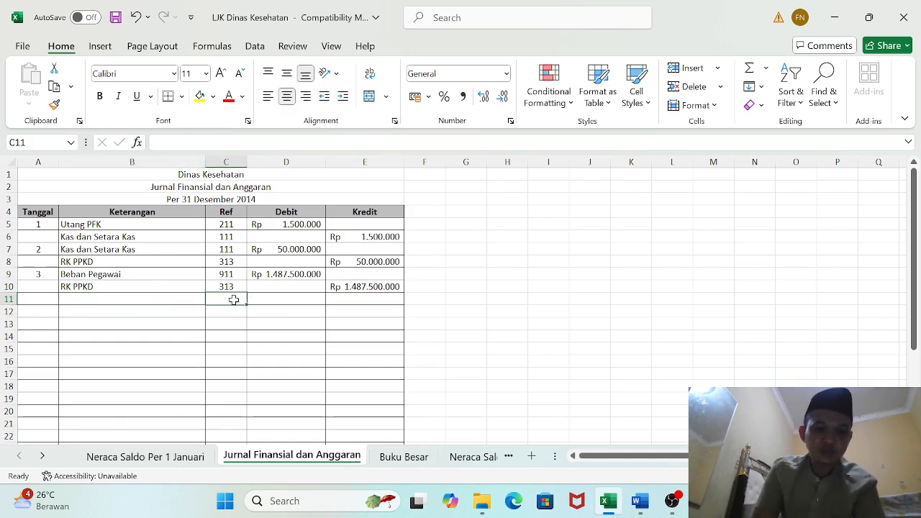
Enter the Ref codes for transaction 3's budget entry, 511 in C11 and 312 in C12.
type("5111")
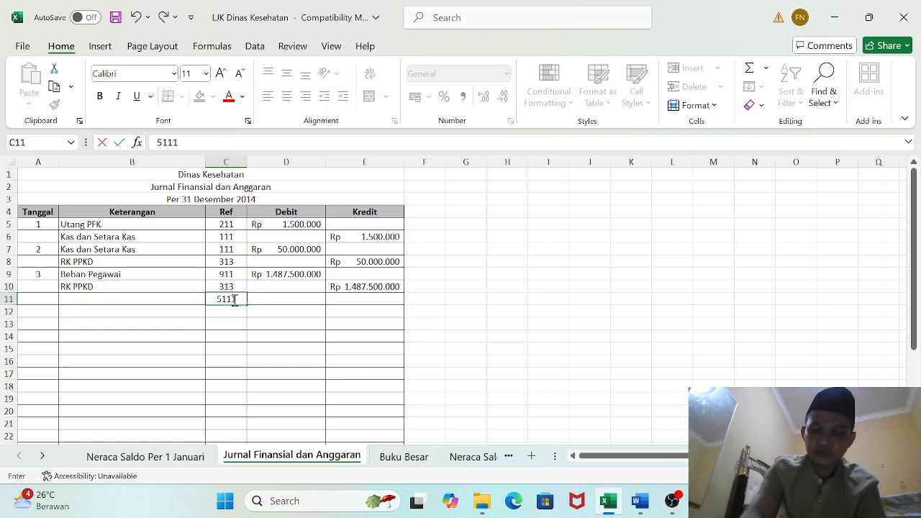
key("Return")
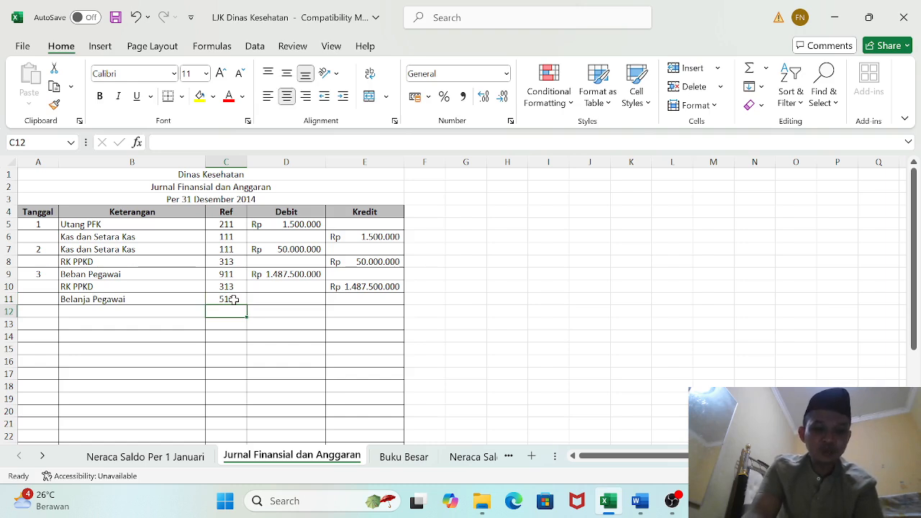
type("312")
key("Tab")
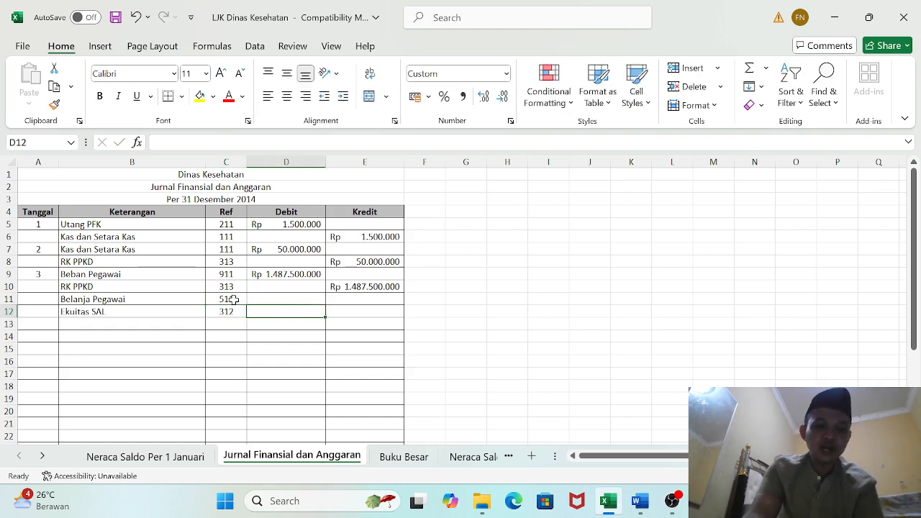
key("Up")
type("1")
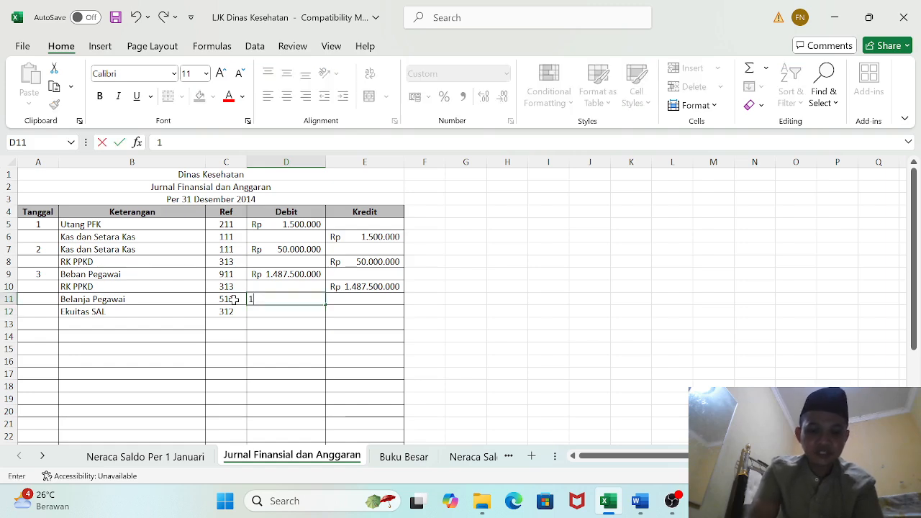
type("487")
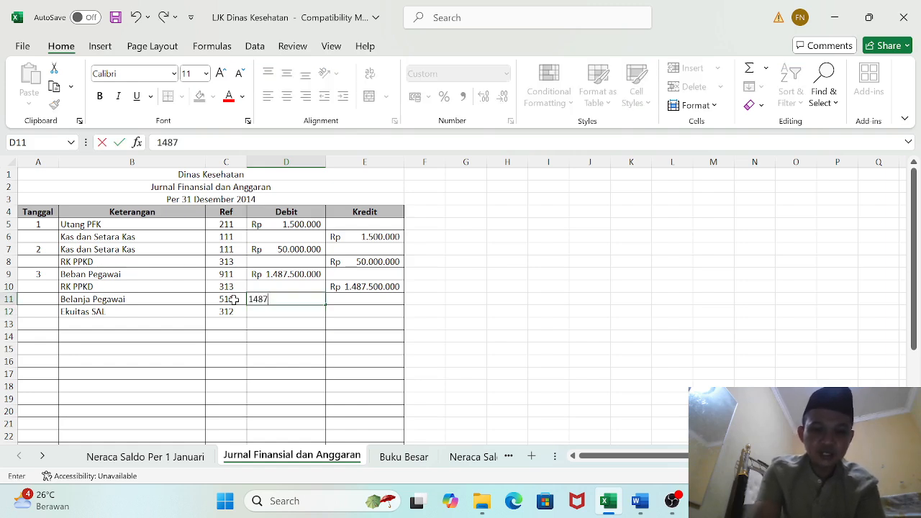
type("500000")
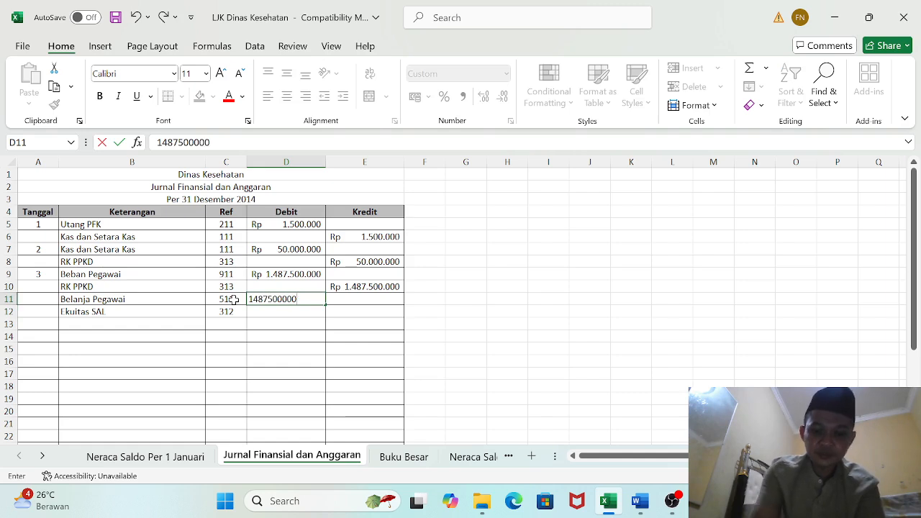
key("Return")
key("Right")
type("1487")
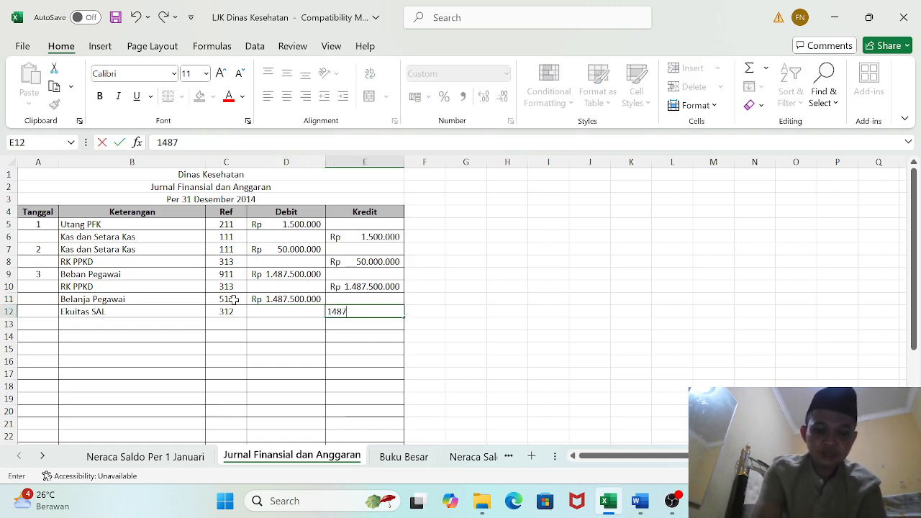
type("5000000")
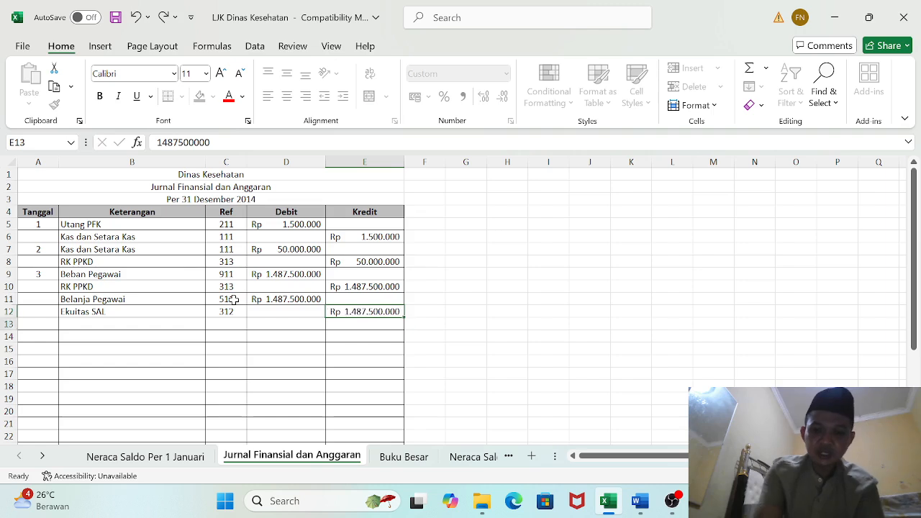
key("Return")
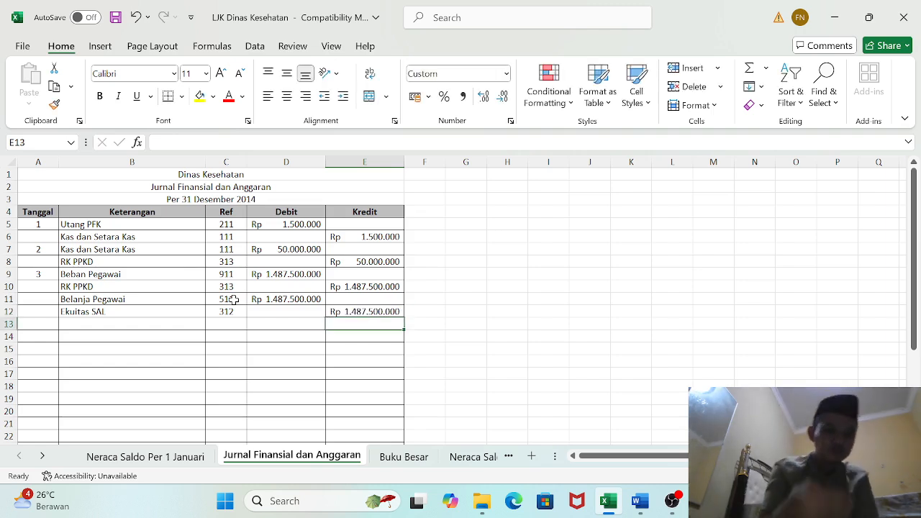
Review the four journal lines of transaction 3 in rows 9 to 12, covering B9:E12.
left_click(105, 276)
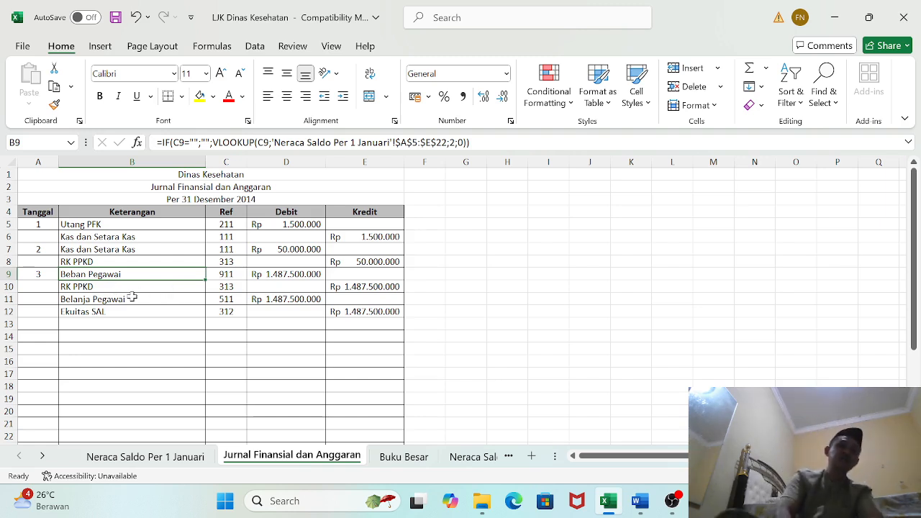
left_click(86, 301)
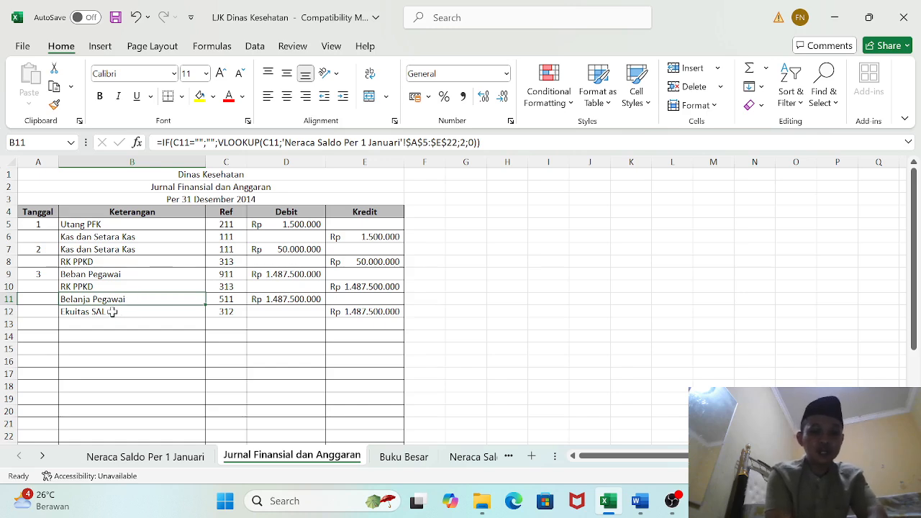
left_click(112, 311)
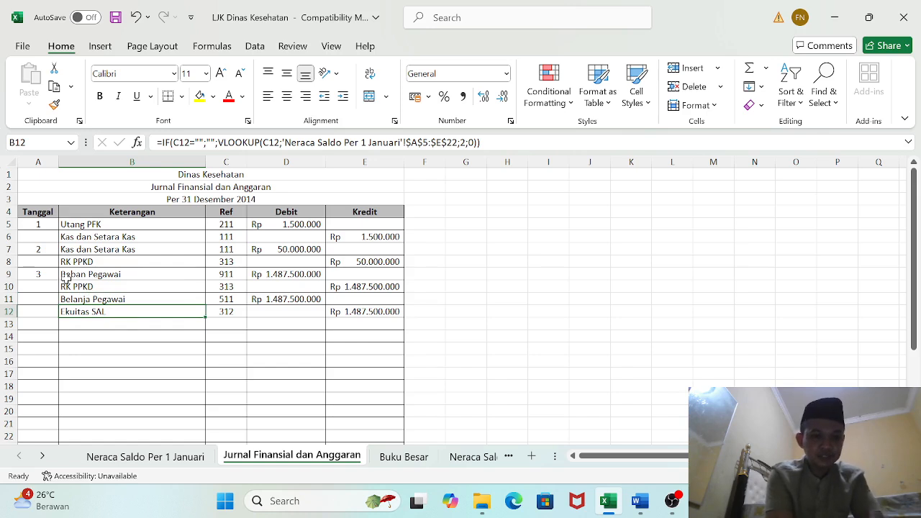
left_click_drag(67, 276, 357, 310)
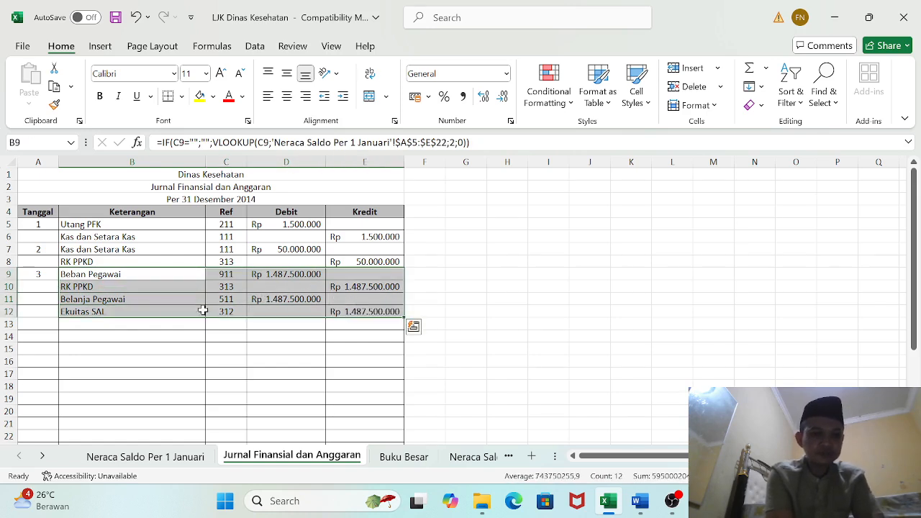
Enter 4 as the Tanggal in A13 and switch to the SKPD Dinas Kesehatan Word document to read transaction 4 about belanja modal.
left_click(44, 323)
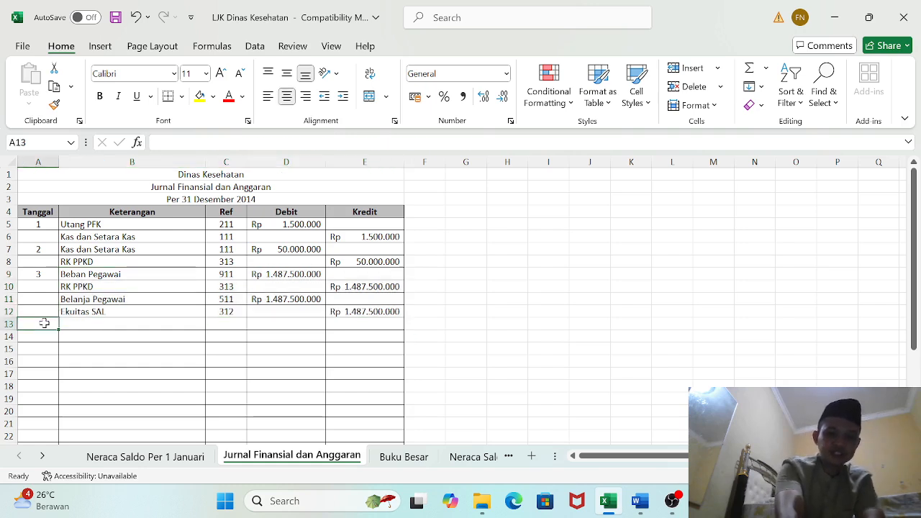
type("4")
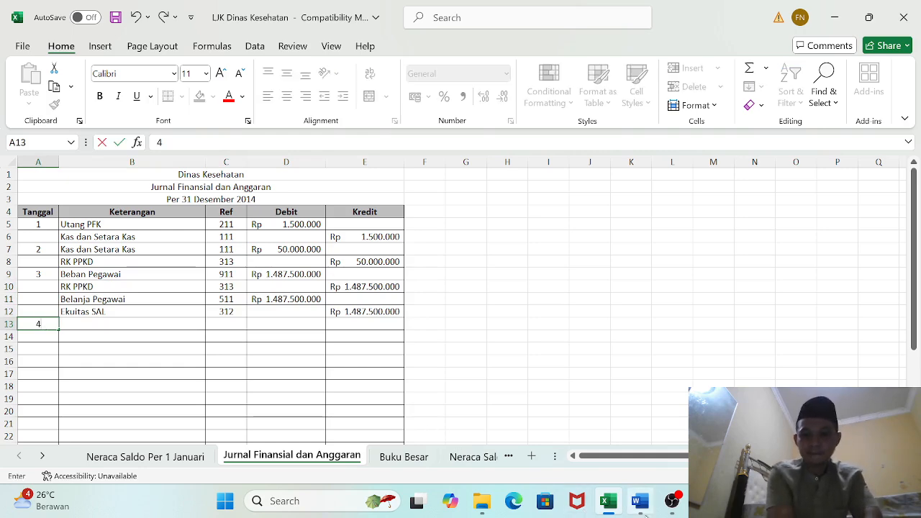
left_click(638, 501)
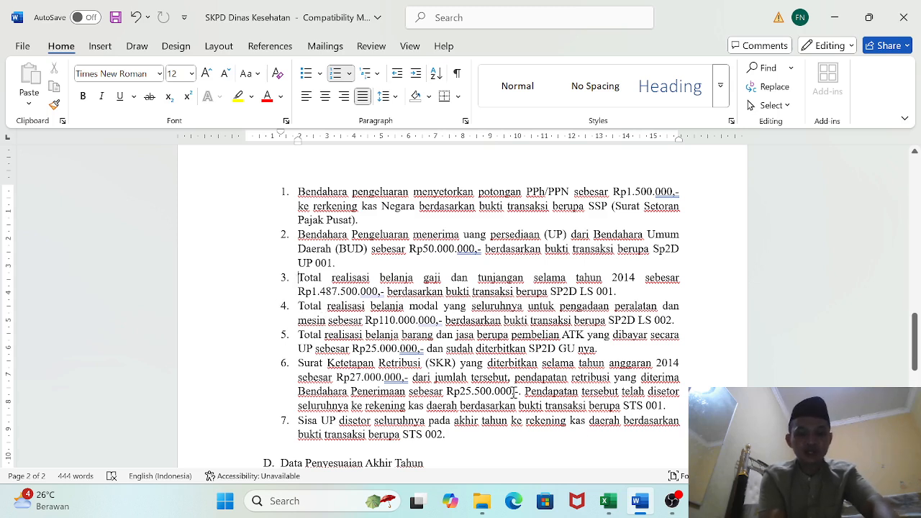
Return to the Excel journal and enter transaction 4's debit line: Ref 132 in C13 and Debit 110000000 in D13.
mouse_move(620, 488)
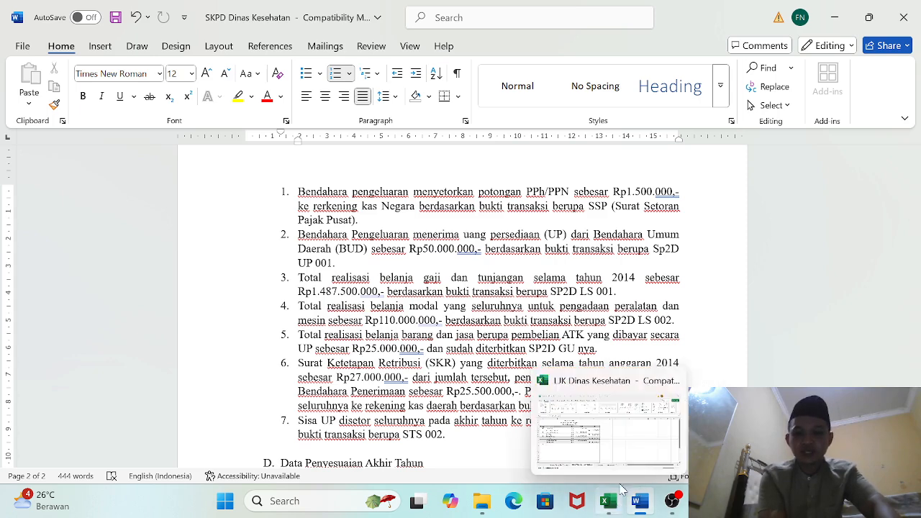
left_click(629, 430)
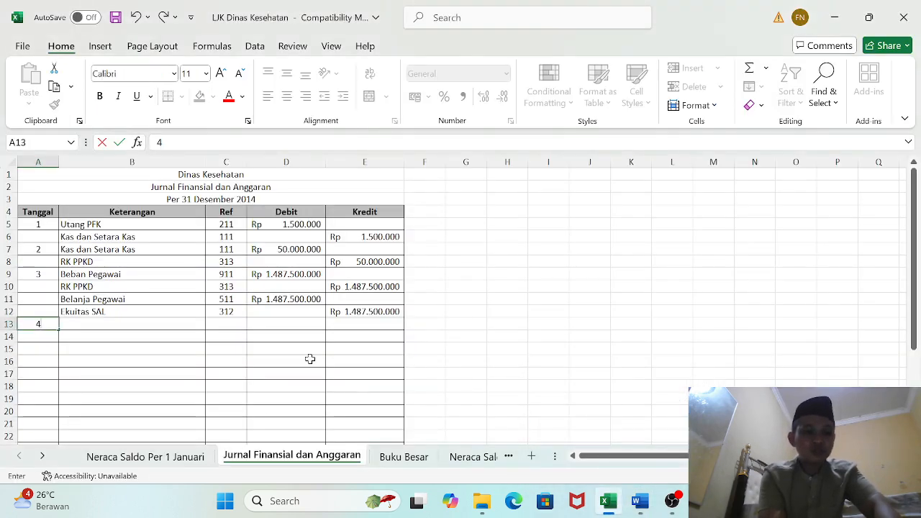
left_click(229, 325)
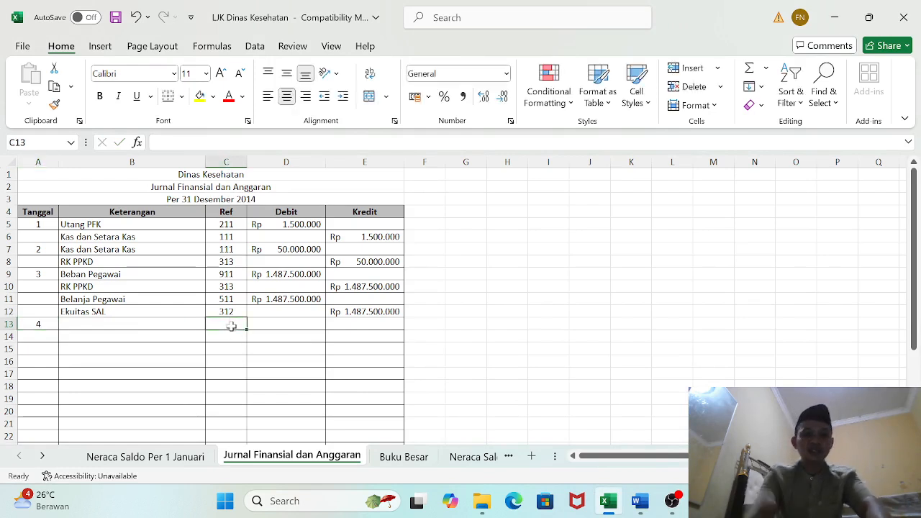
type("1")
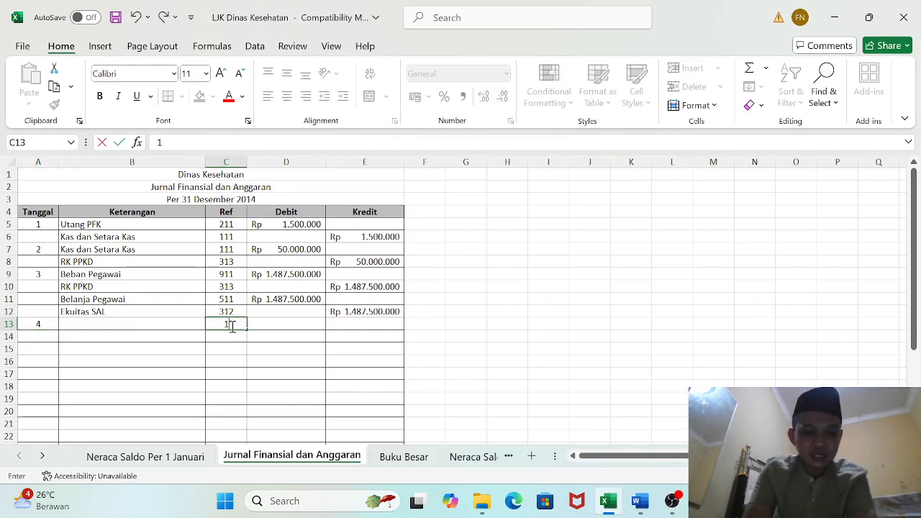
type("32")
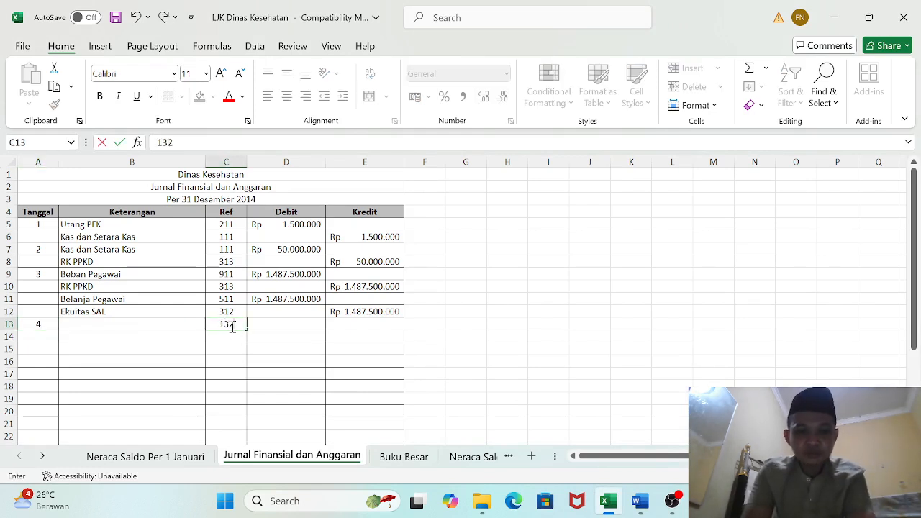
key("Return")
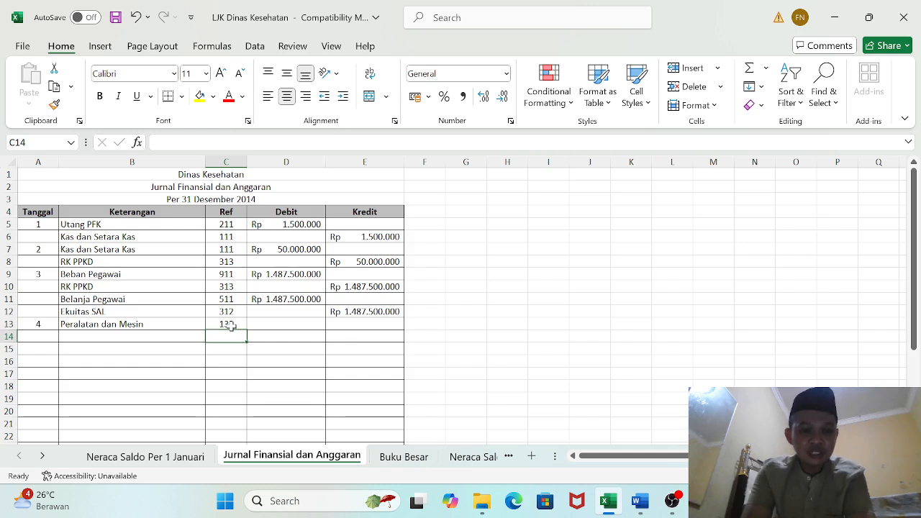
key("Up")
key("Right")
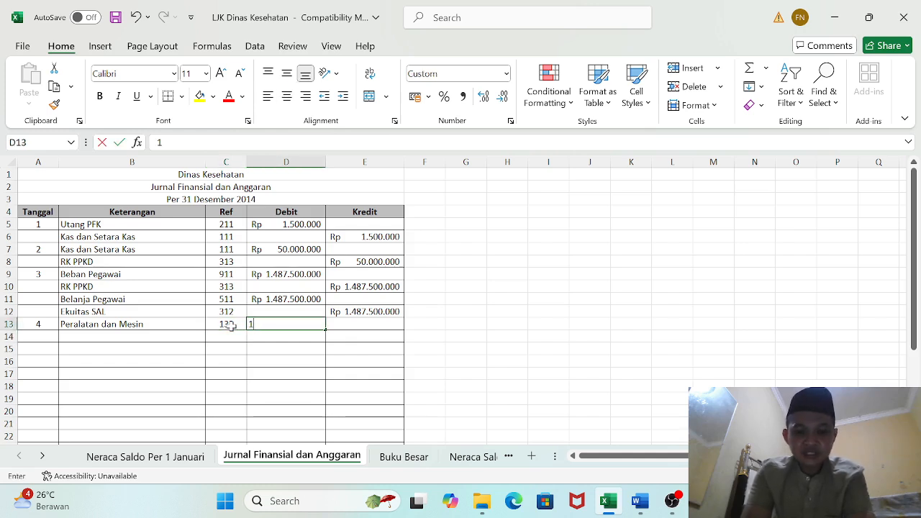
type("110000000")
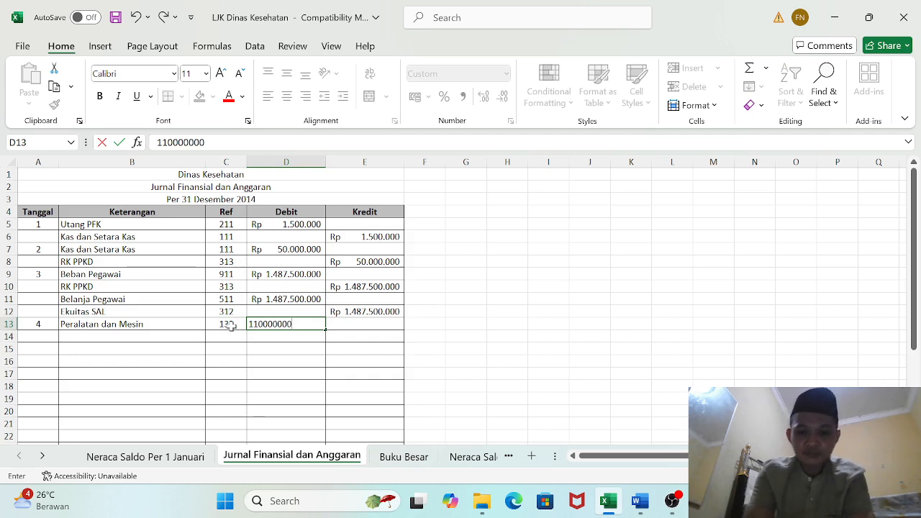
key("Return")
Enter transaction 4's credit line in row 14: Ref 313 in C14 and Kredit 110000000 in E14.
key("Left")
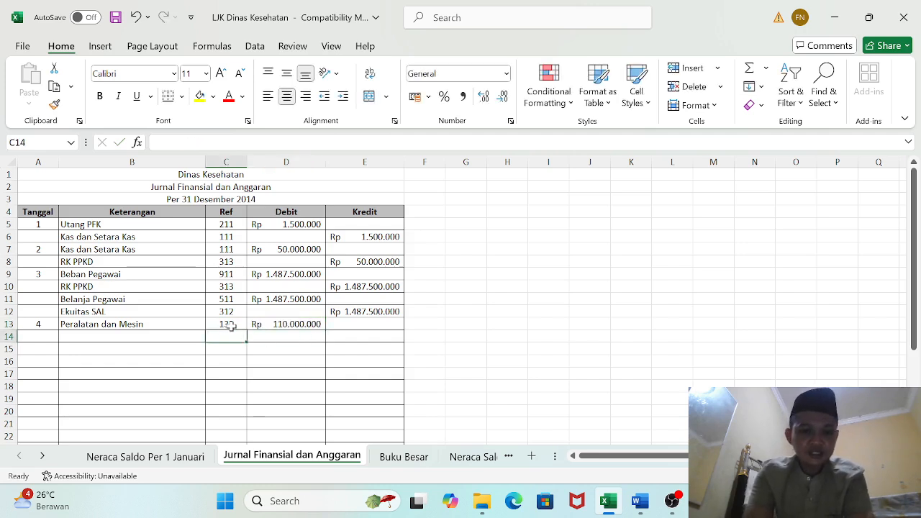
type("313")
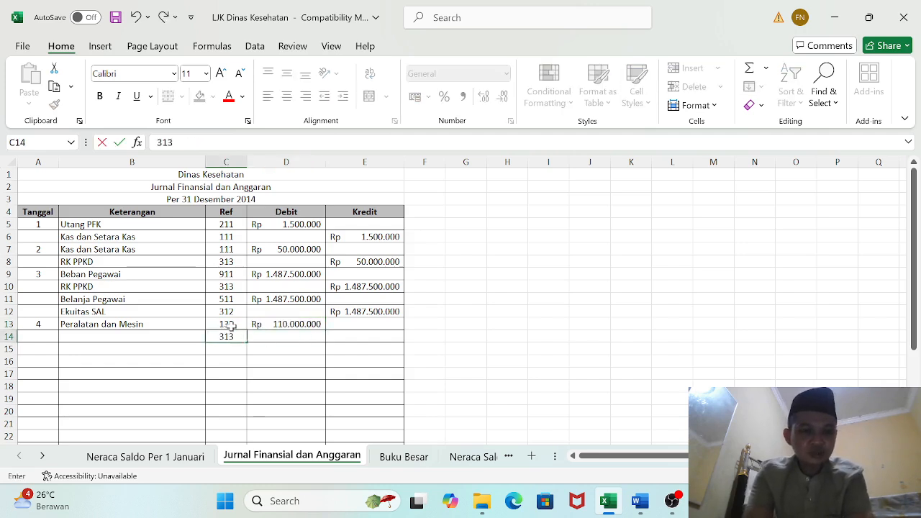
key("Left")
key("Right")
key("Right")
key("Right")
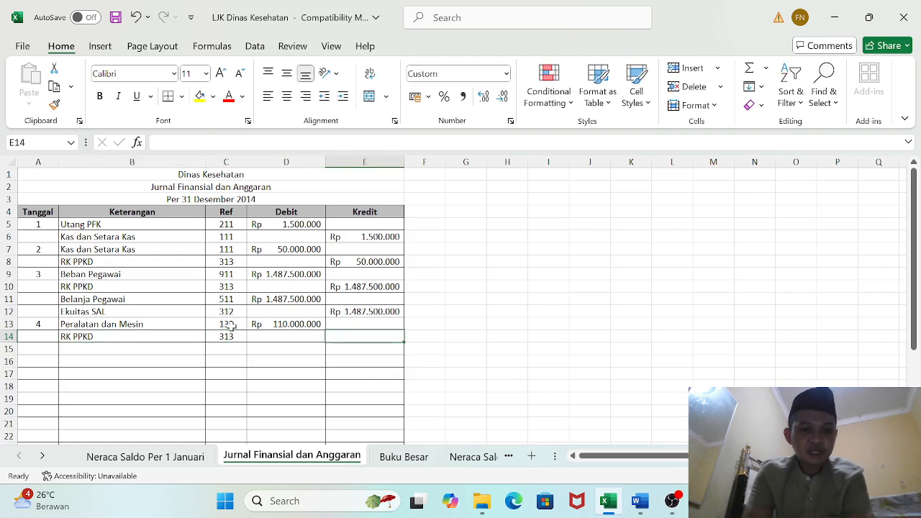
type("110")
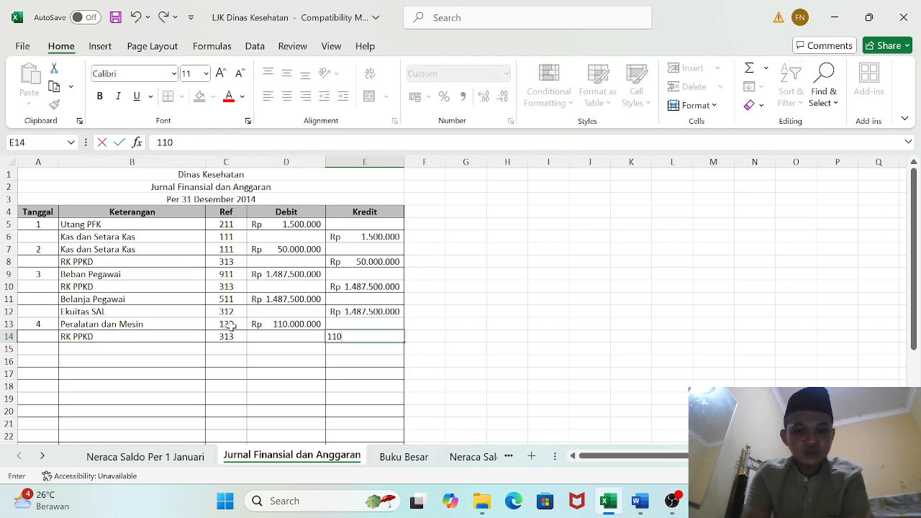
type(".000.000")
key("Return")
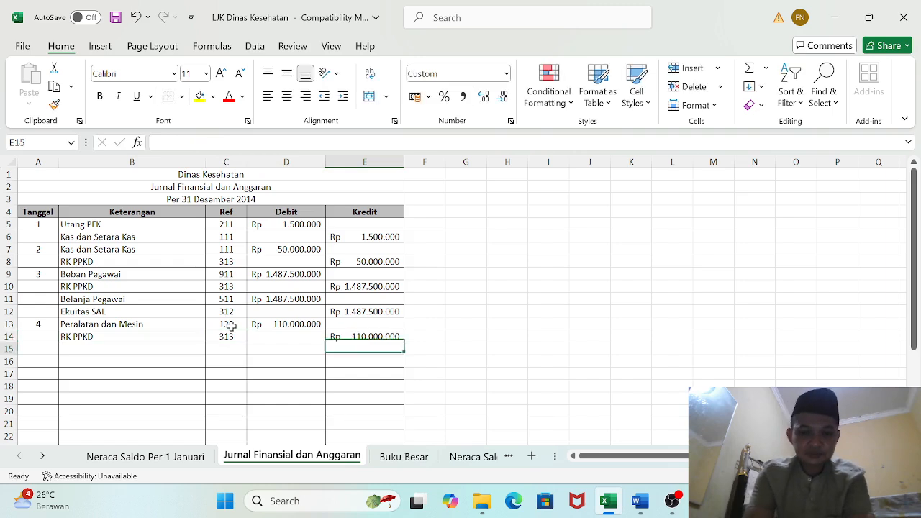
Enter the Ref codes for transaction 4's budget entry, 522 in C15 and 312 in C16, and select the Debit cell D15.
key("Left")
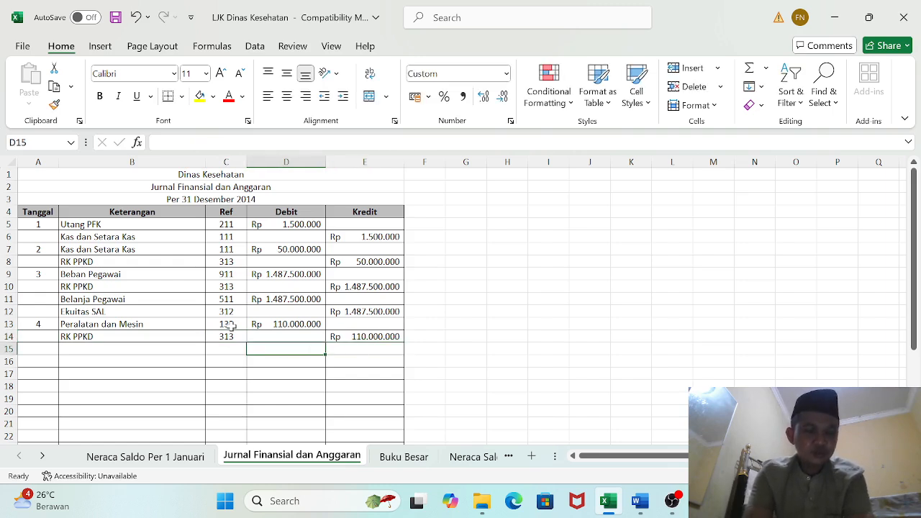
key("Left")
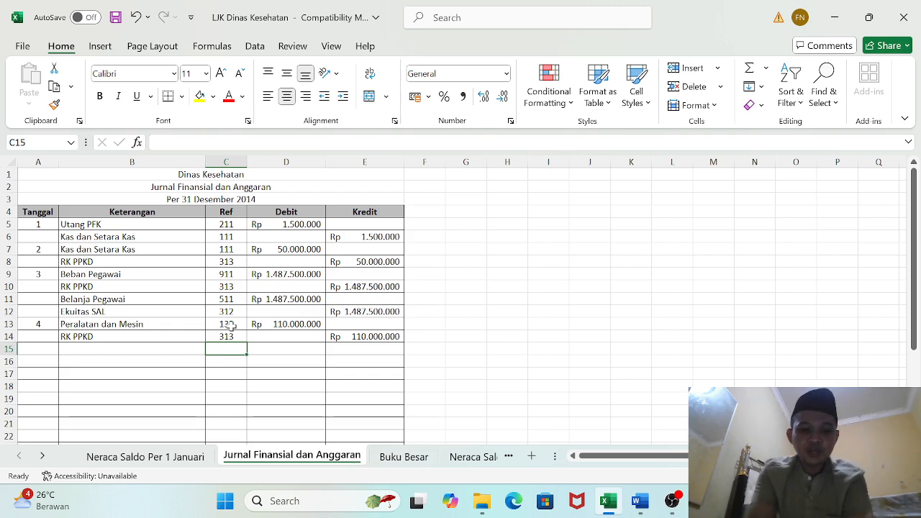
type("522")
key("Return")
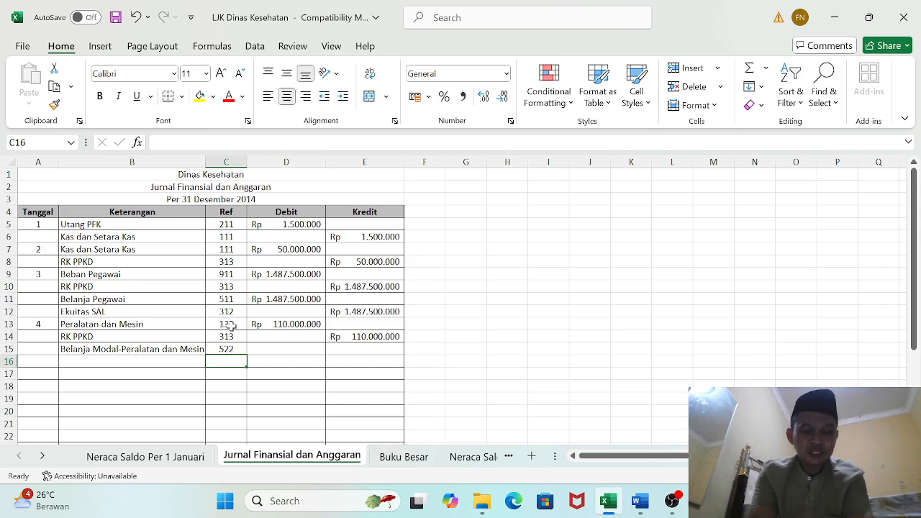
type("312")
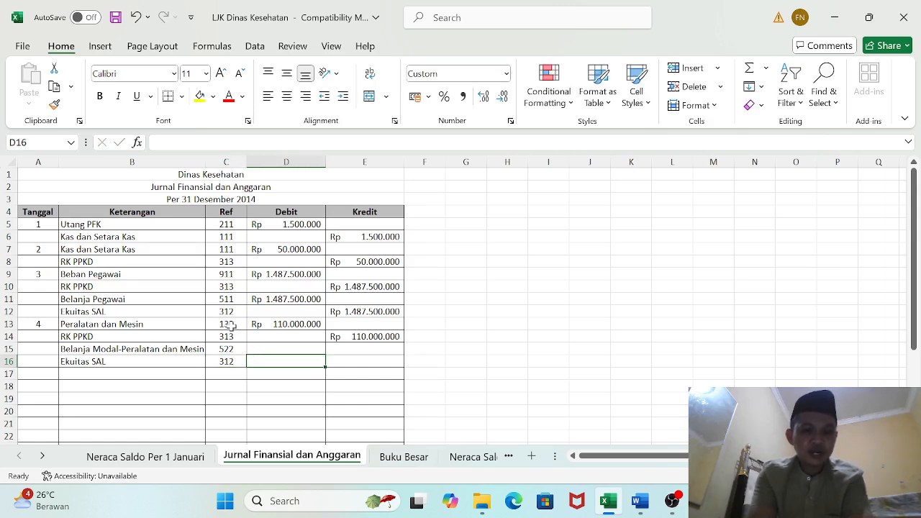
key("Tab")
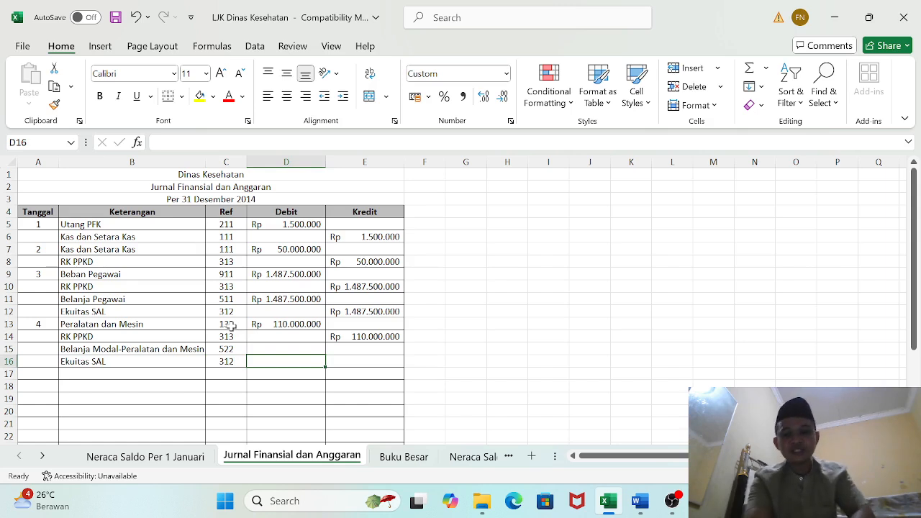
key("Up")
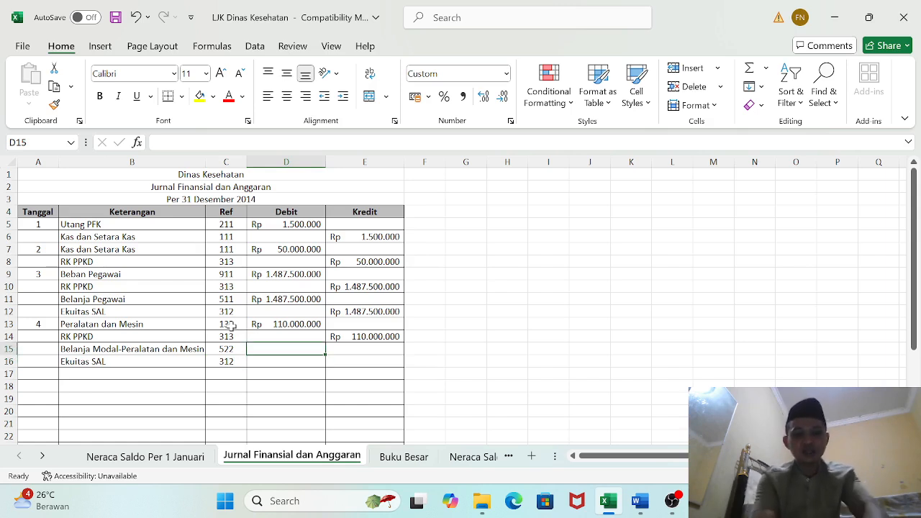
Enter transaction 4's budget amounts: Debit 110000000 in D15 and Kredit 110000000 in E16.
type("110")
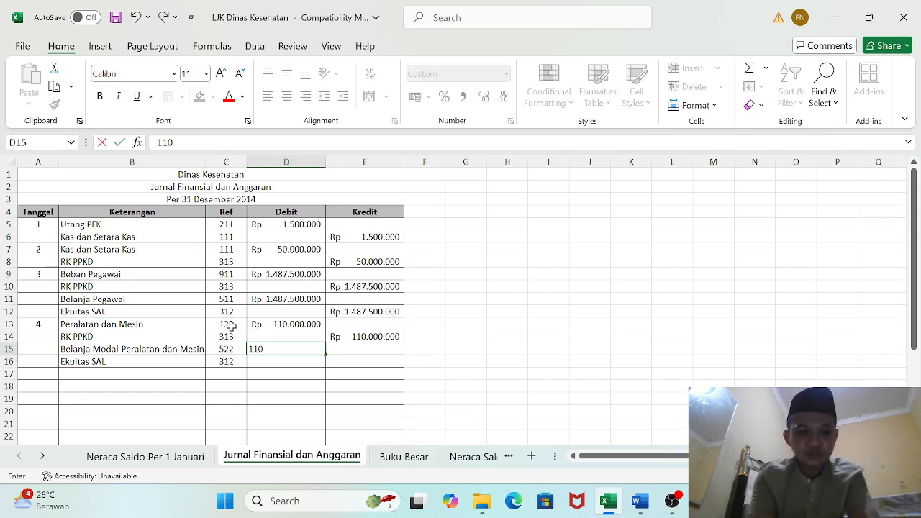
type(".000.000")
key("Return")
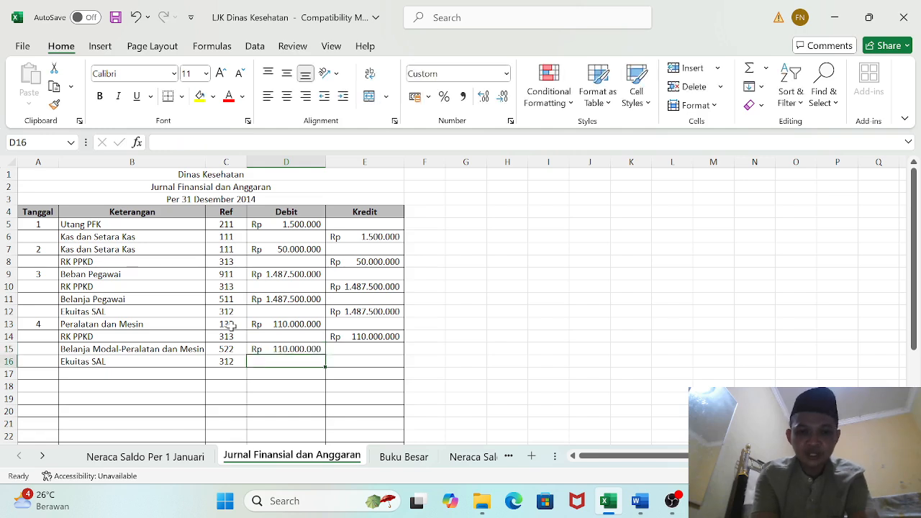
key("Right")
type("110000")
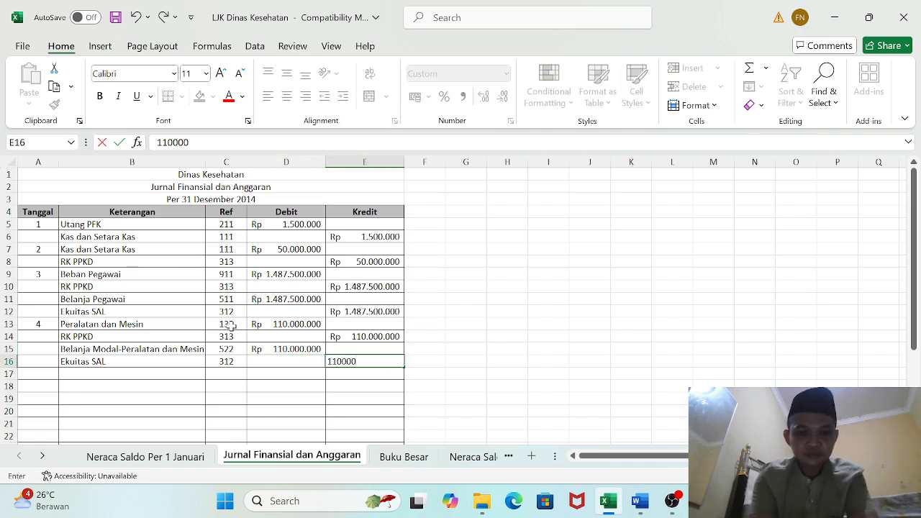
type("000")
key("Return")
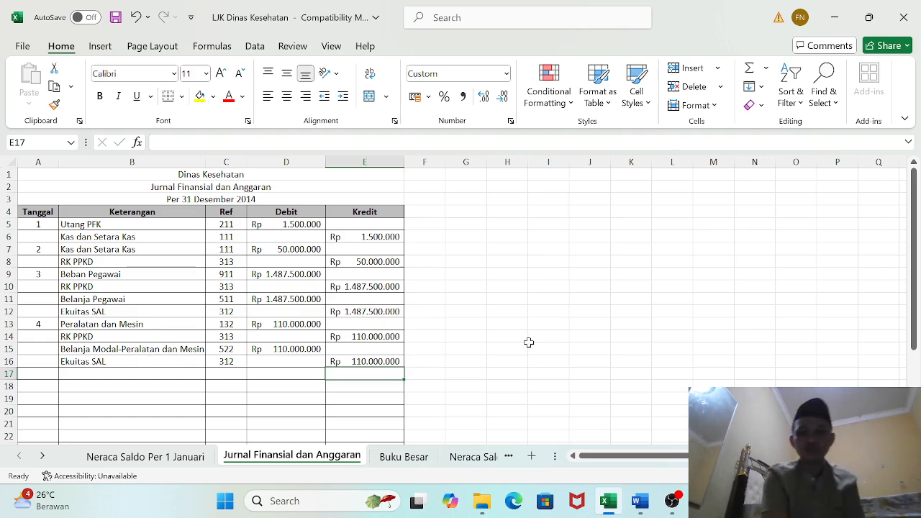
Enter 5 as the Tanggal in A17 and switch to the SKPD Dinas Kesehatan Word document to read transaction 5 about belanja barang dan jasa.
left_click_drag(919, 234, 916, 260)
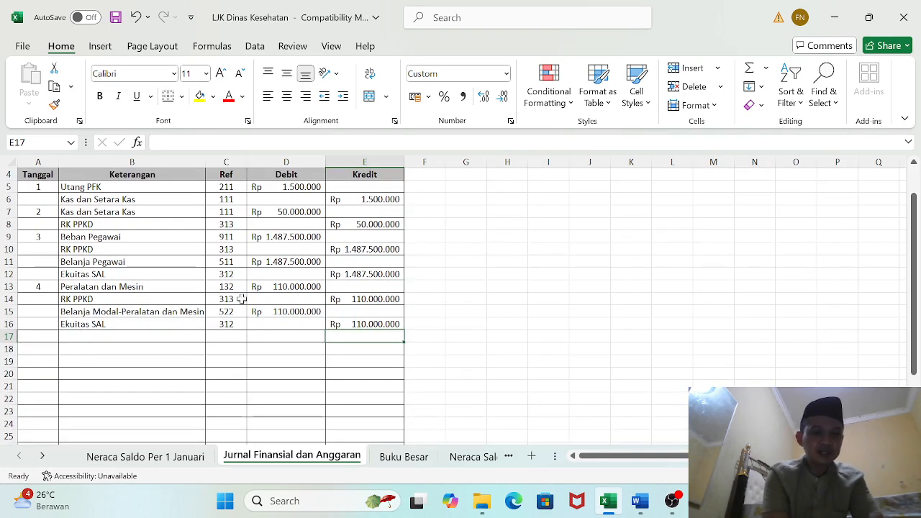
left_click(44, 337)
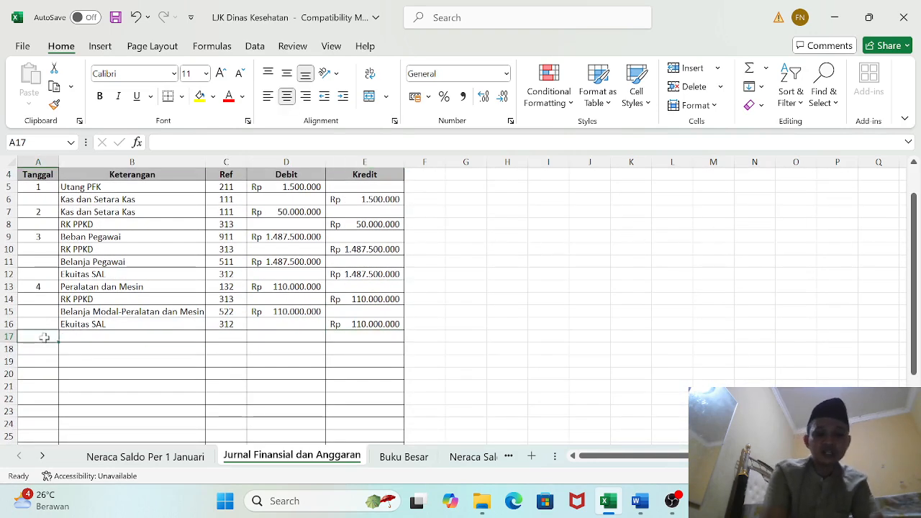
type("5")
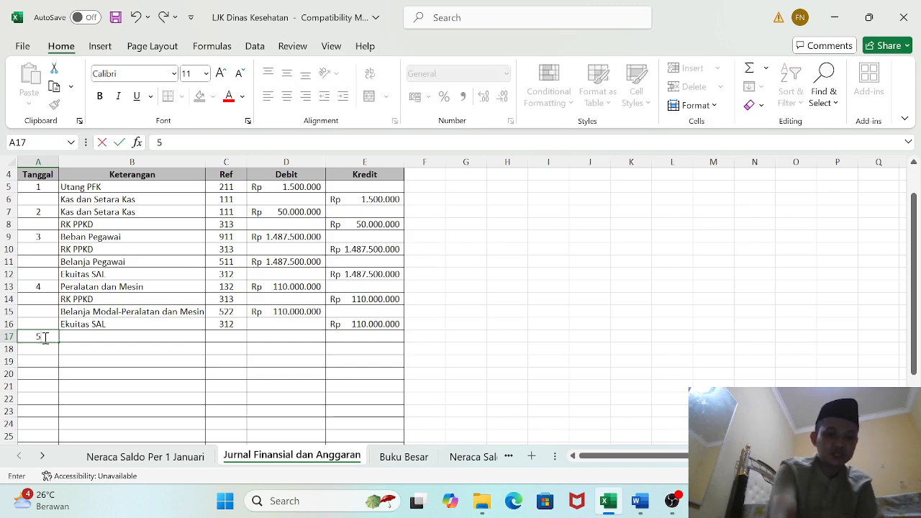
left_click(642, 504)
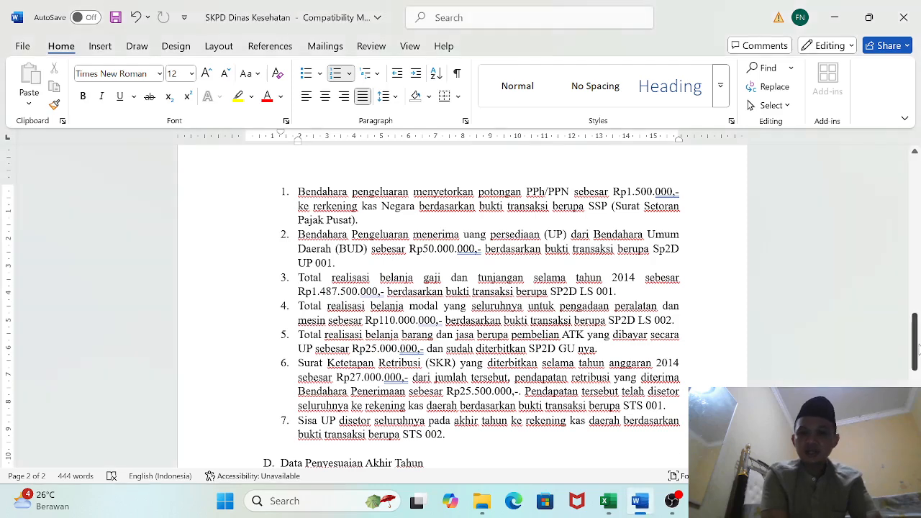
left_click_drag(917, 347, 916, 349)
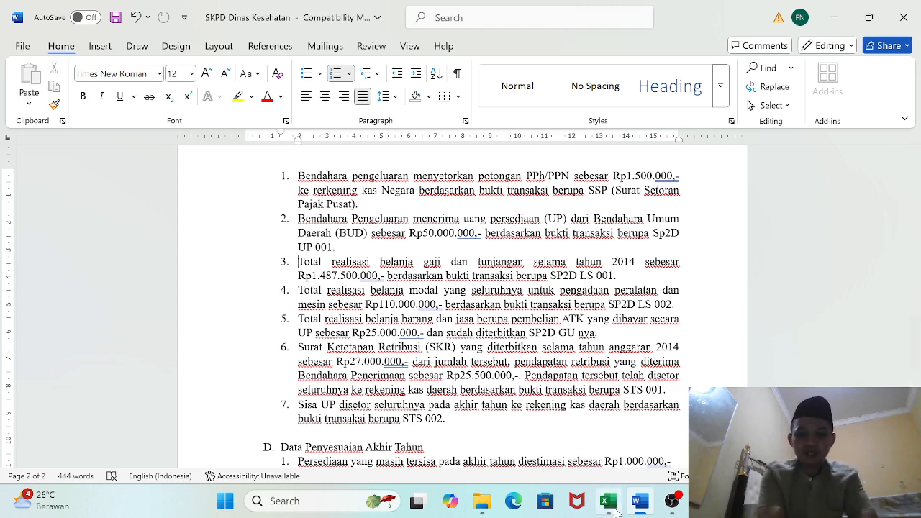
Return to the Excel journal and enter transaction 5's Ref codes, 117 in C17 and 111 in C18.
mouse_move(616, 511)
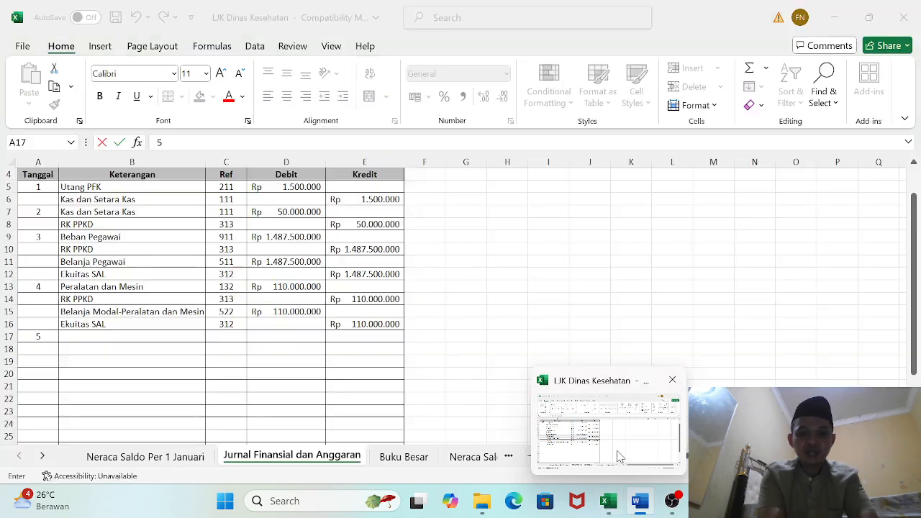
left_click(617, 457)
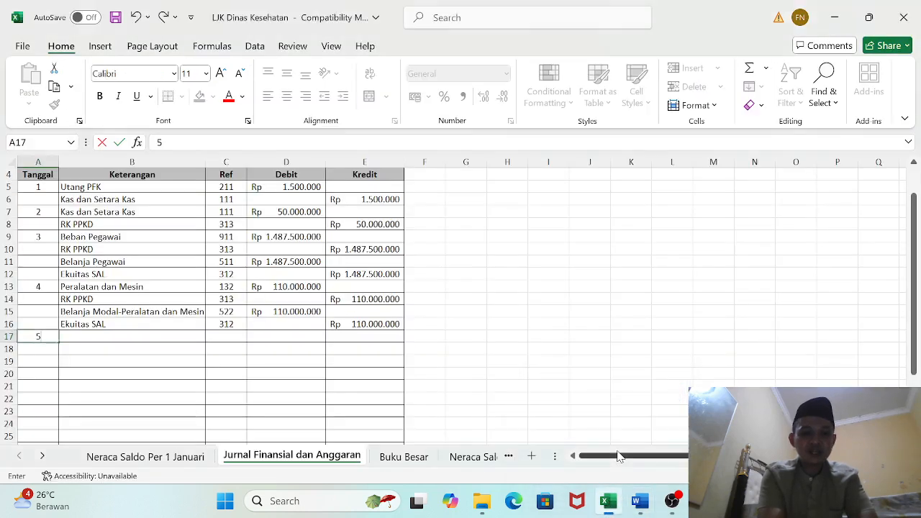
left_click(227, 334)
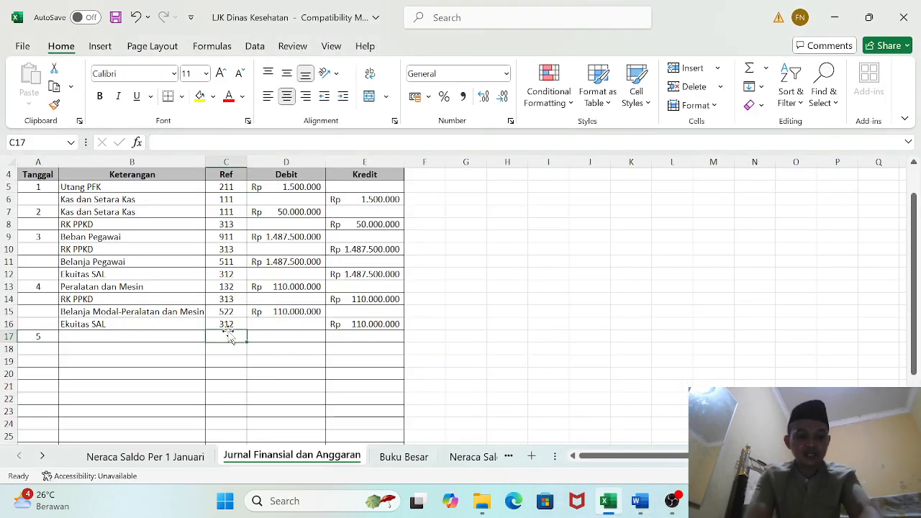
type("117")
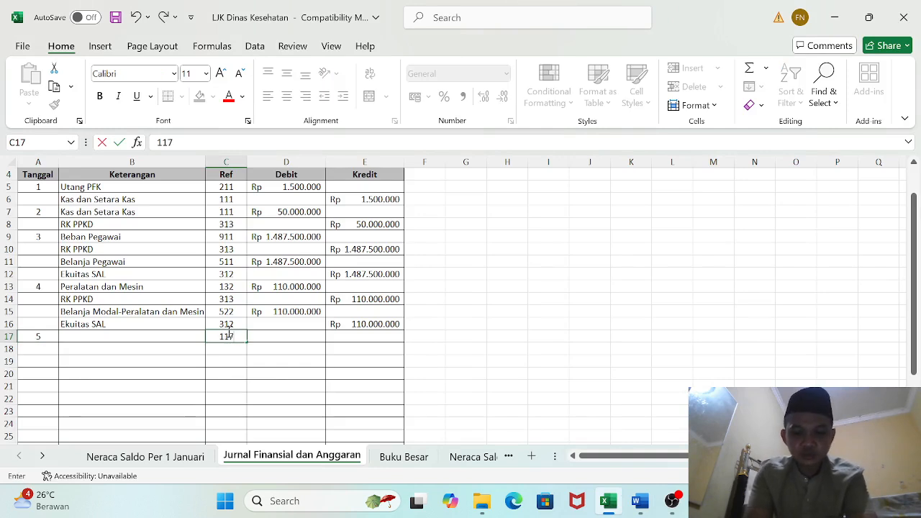
key("Return")
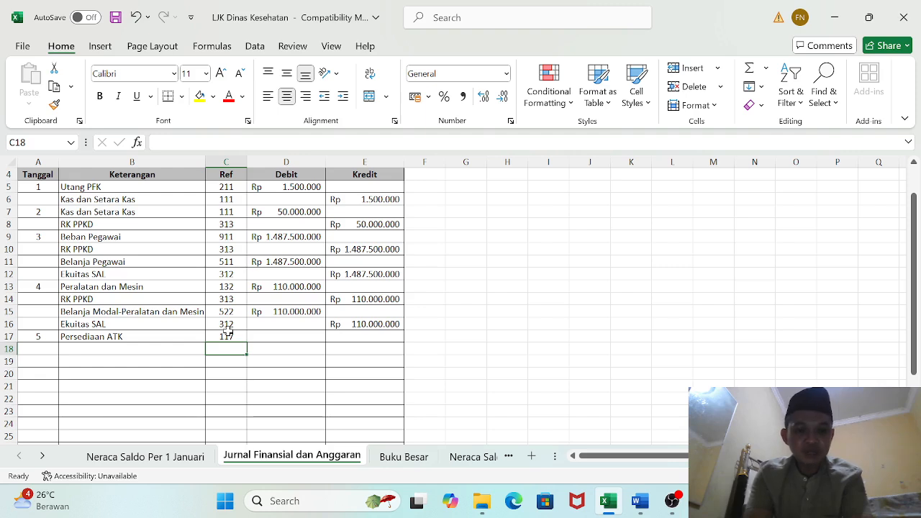
type("111")
key("Tab")
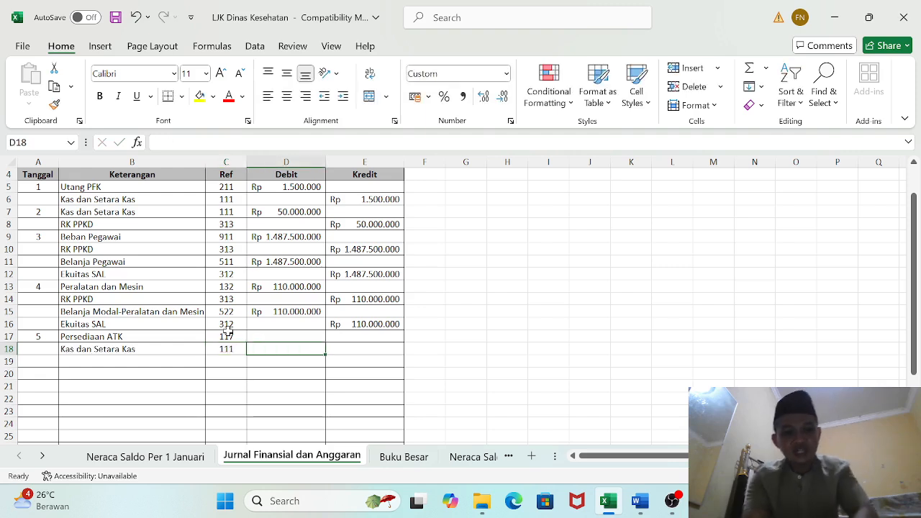
Enter transaction 5's financial amounts: Debit 25000000 in D17 and Kredit 25000000 in E18.
key("Up")
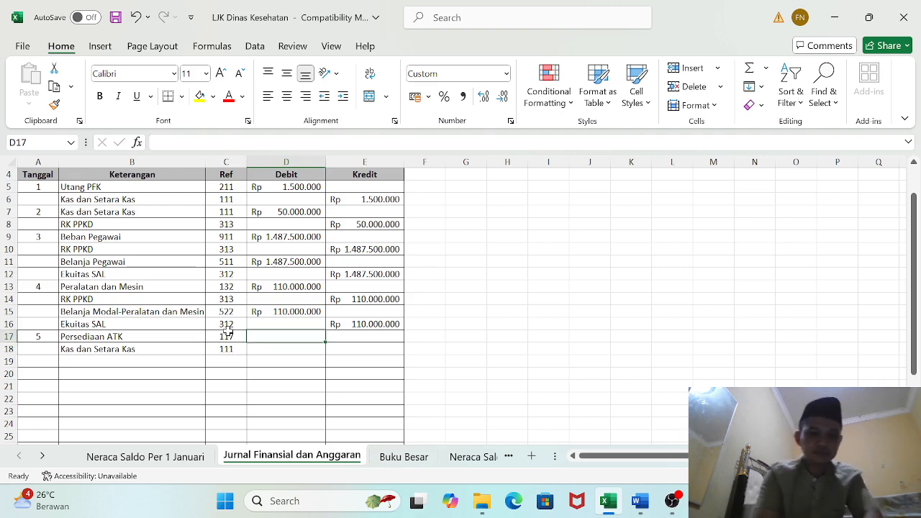
type("25")
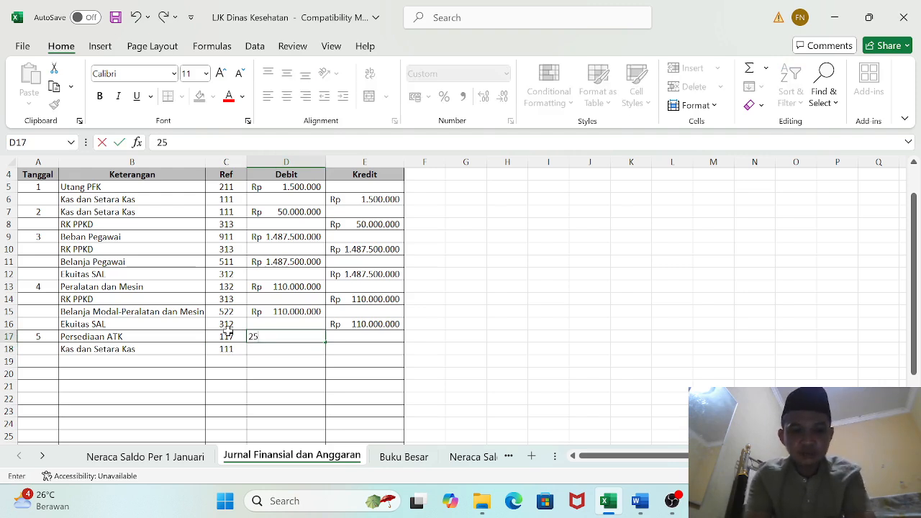
type("000000")
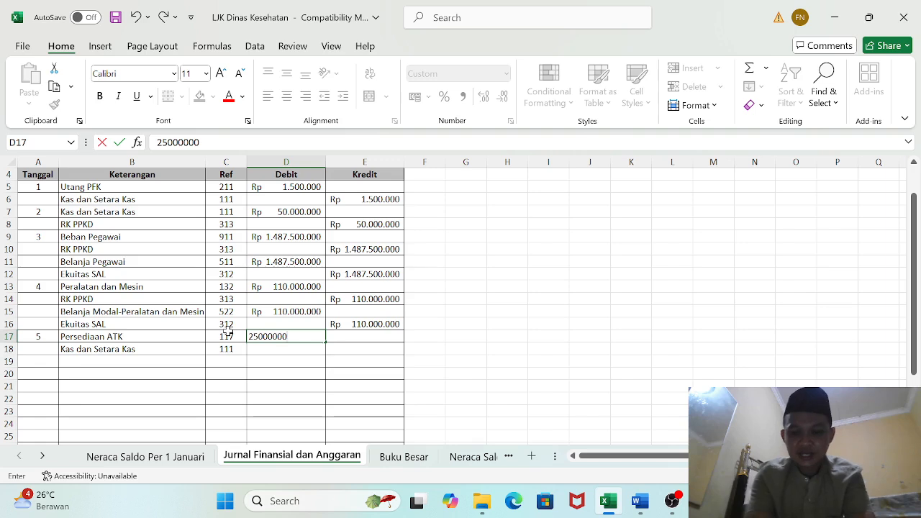
key("Return")
key("Tab")
type("25.00")
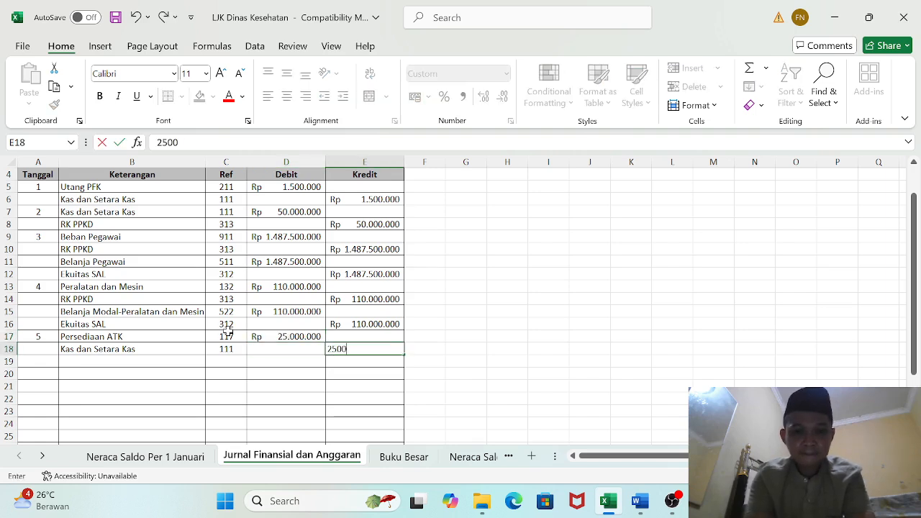
type("0.000")
key("Return")
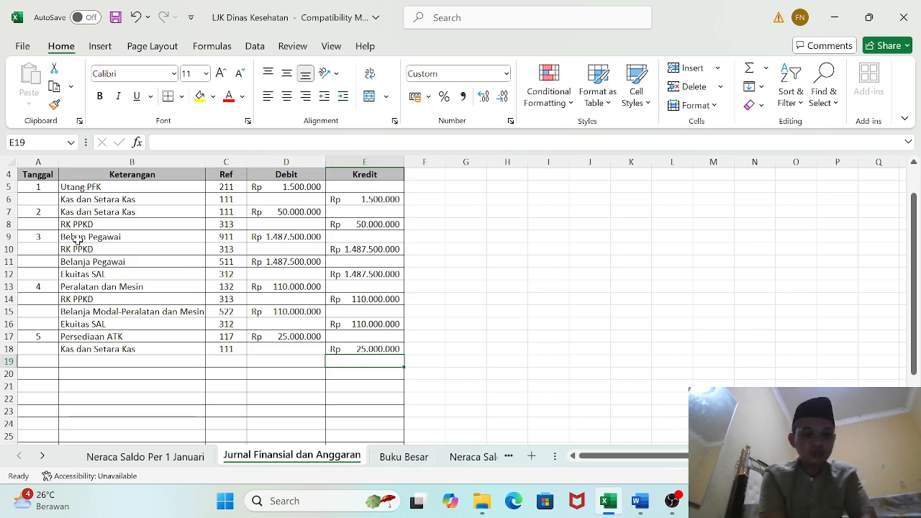
Compare the financial entries of transactions 3 and 5, and enter Ref codes 512 in C19 and 312 in C20 for transaction 5's budget entry.
left_click_drag(77, 240, 344, 253)
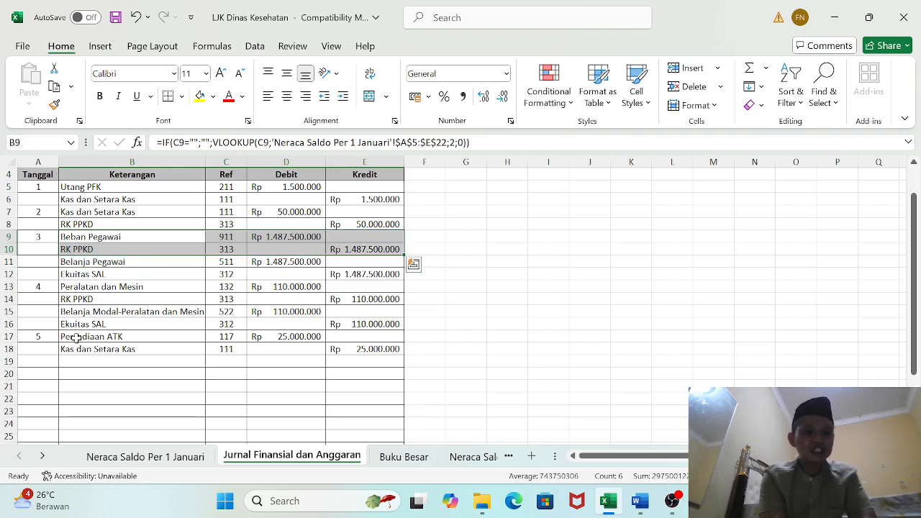
left_click_drag(77, 339, 332, 348)
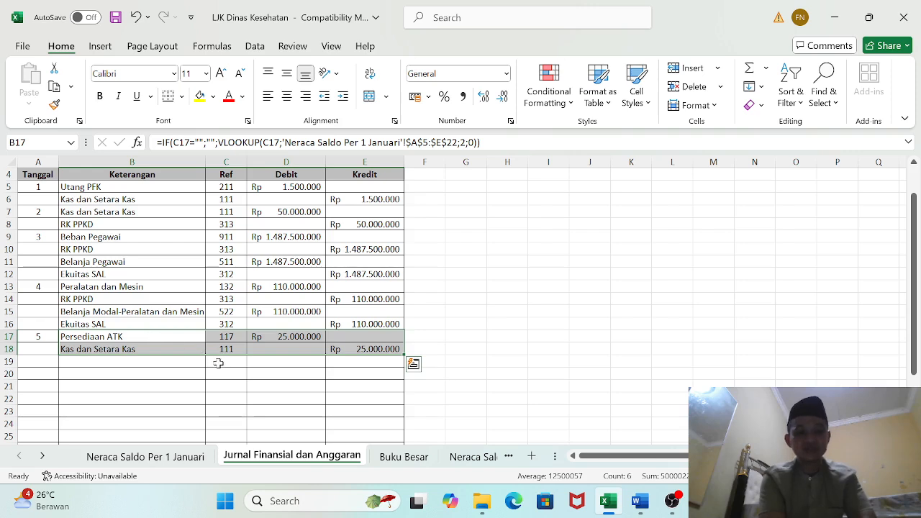
left_click(230, 366)
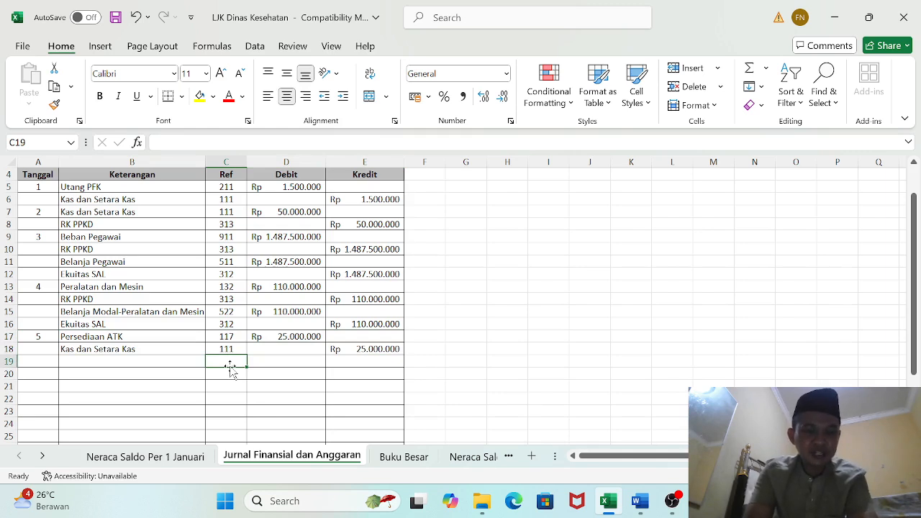
type("512")
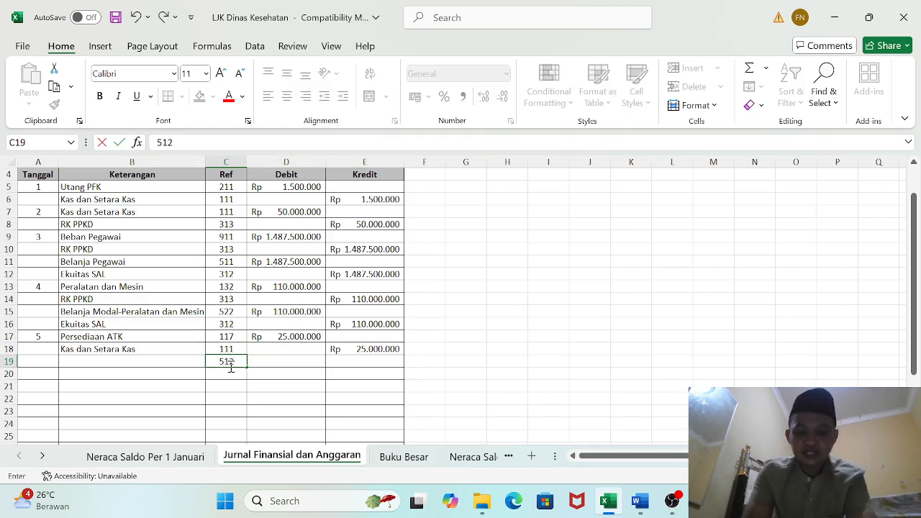
key("Return")
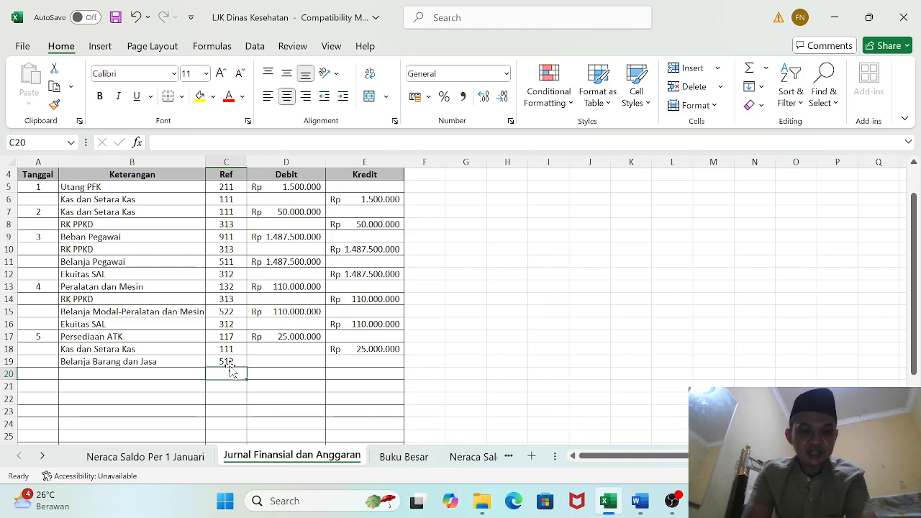
type("312")
key("Tab")
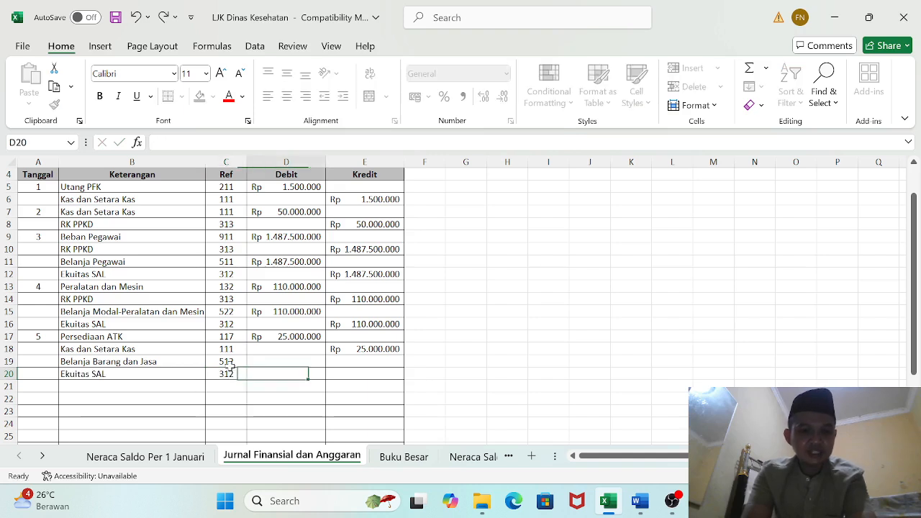
Enter transaction 5's budget amounts: Debit 25000000 in D19 and Kredit 25000000 in E20.
key("Up")
type("22")
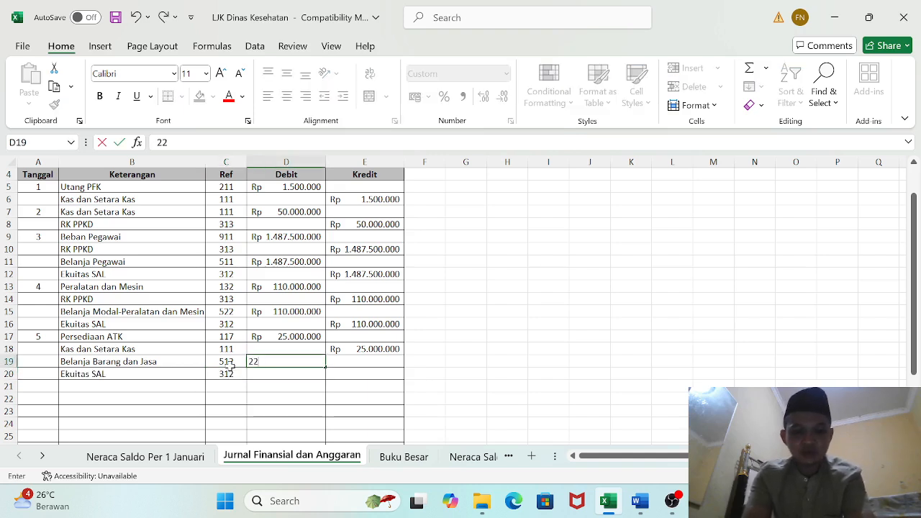
type("5")
key("BackSpace")
key("BackSpace")
type("5")
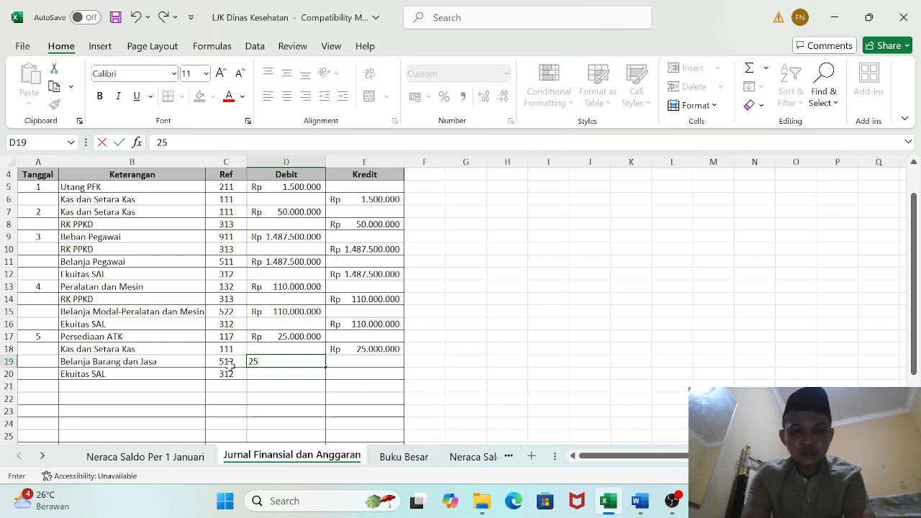
type(".000.000")
key("Return")
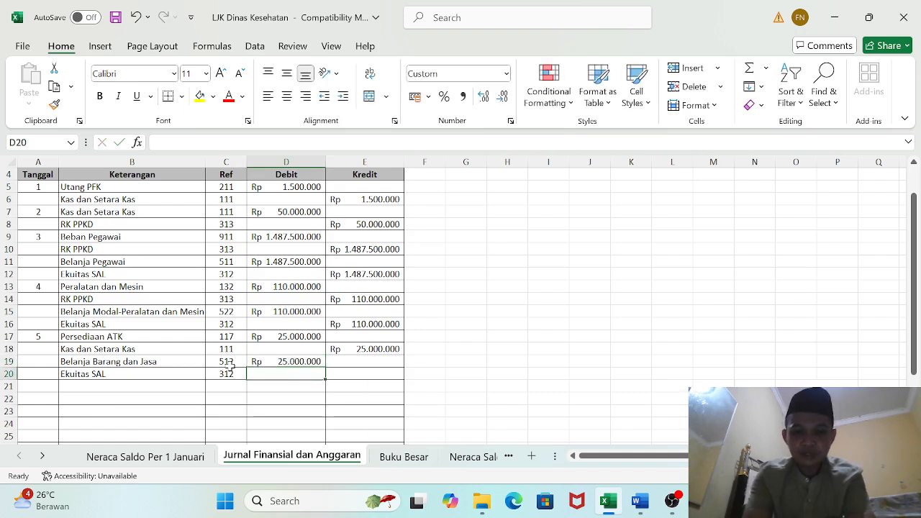
key("Right")
type("25000000")
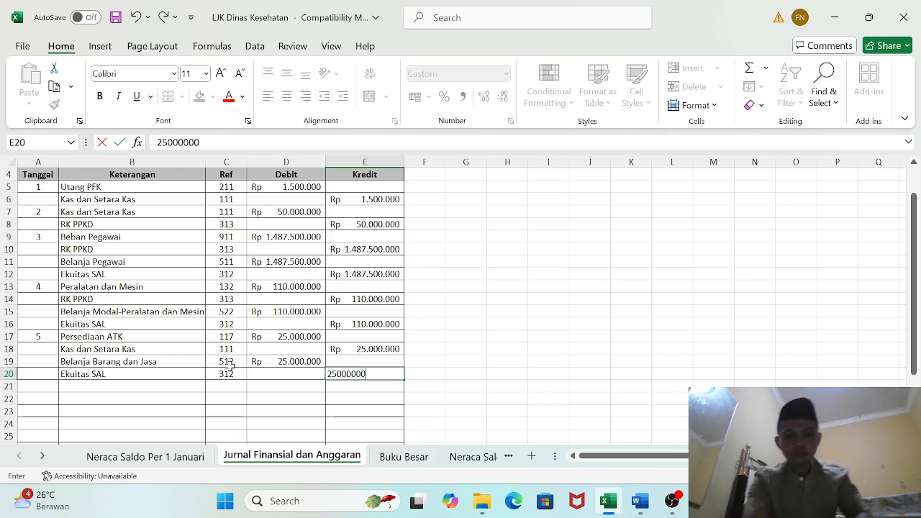
key("Return")
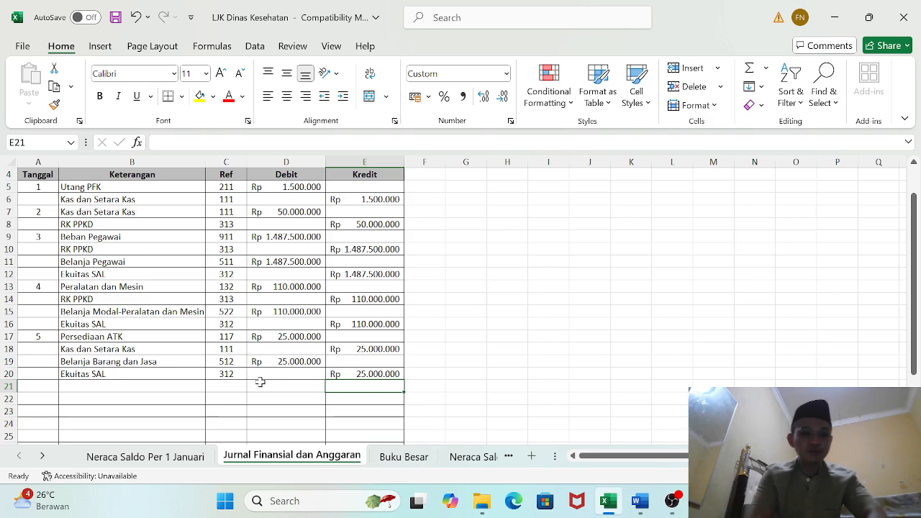
Enter 6 in the Tanggal column at A21 to start the next transaction's journal entry.
left_click(44, 386)
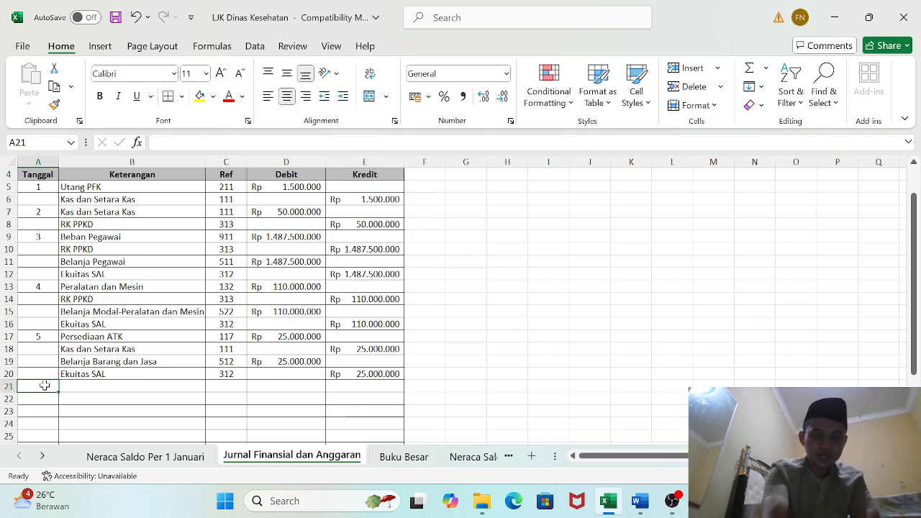
type("6")
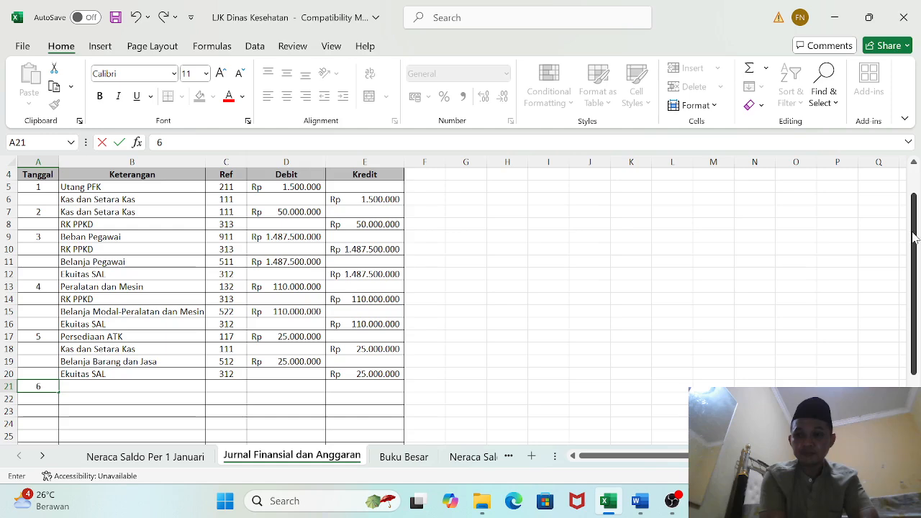
left_click_drag(913, 238, 913, 249)
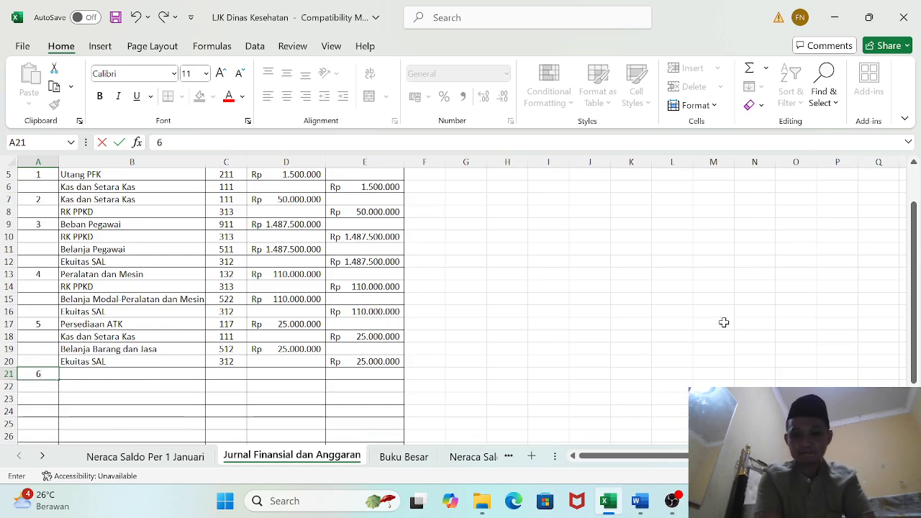
Switch to the Word document and read transaction 6 about the Surat Ketetapan Retribusi and the retribution revenue received and deposited.
mouse_move(616, 496)
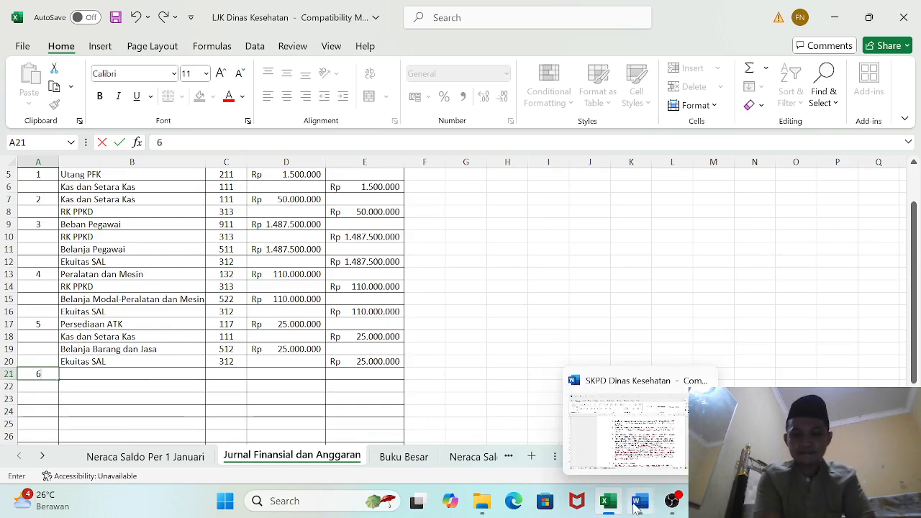
left_click(636, 505)
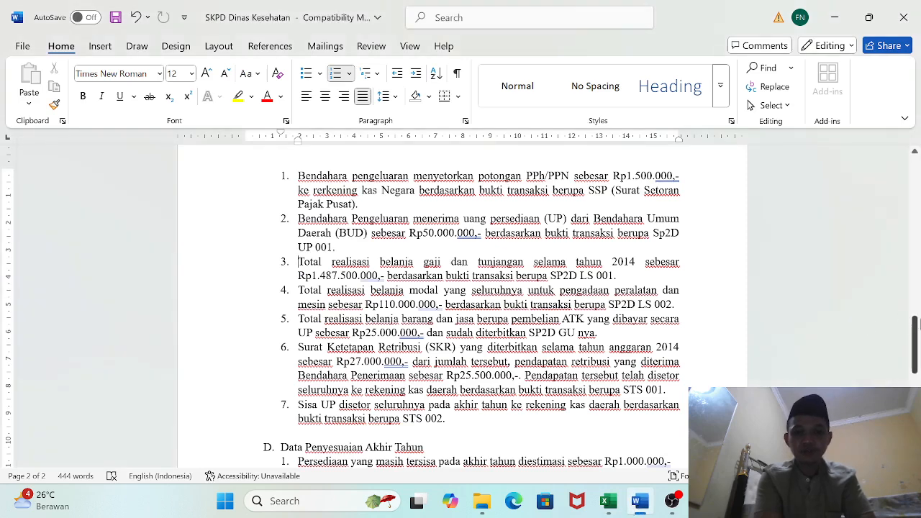
left_click_drag(916, 342, 915, 344)
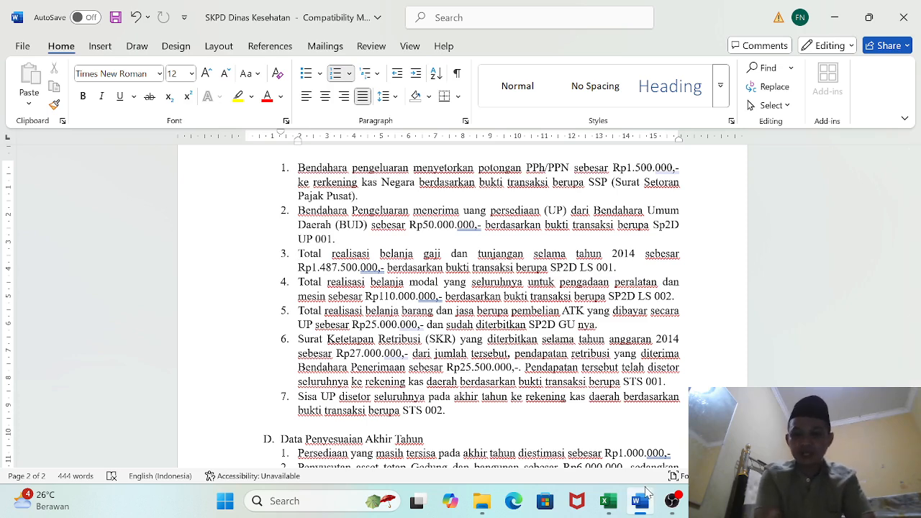
Return to the Excel journal and record transaction 6's cash line with Ref 111 in C21 and Debit 25500000 in D21.
left_click(613, 504)
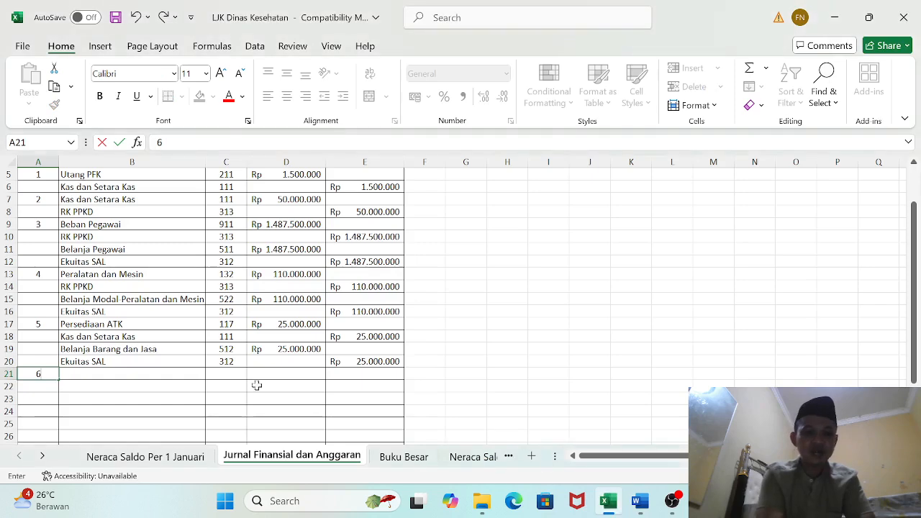
left_click_drag(914, 263, 914, 288)
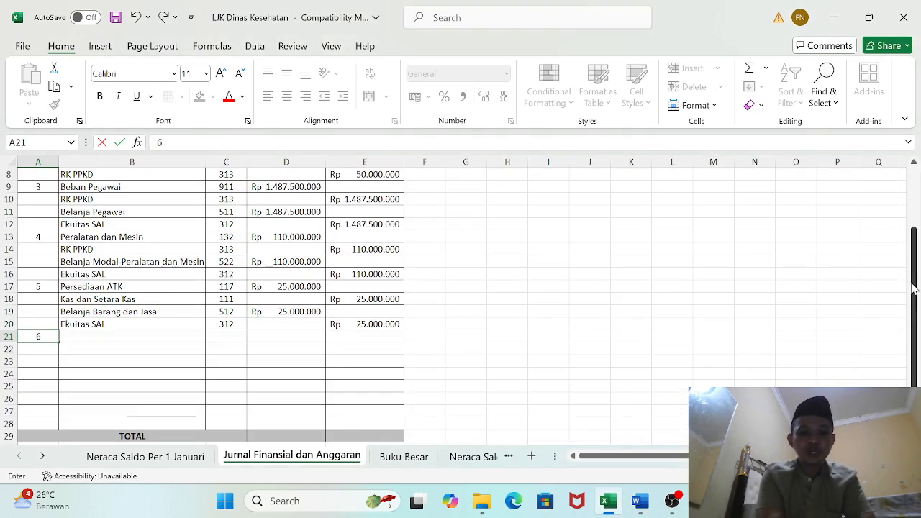
left_click(235, 337)
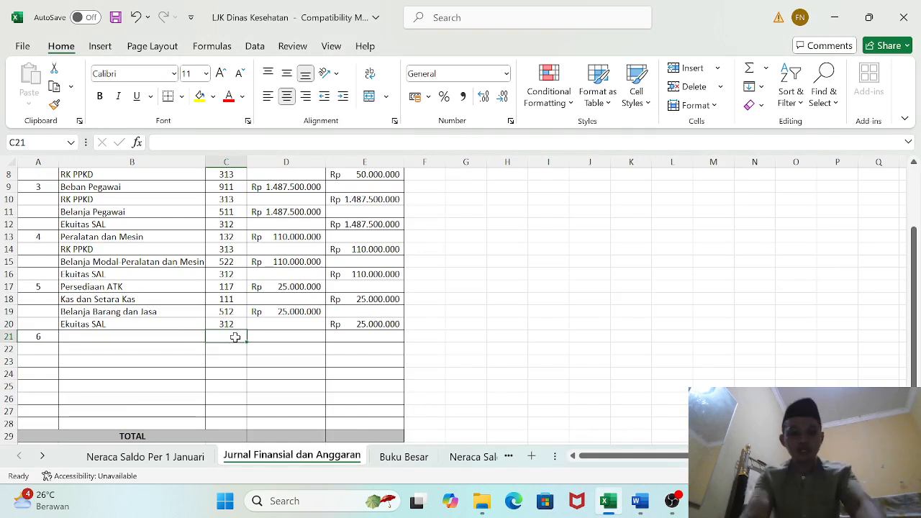
type("111")
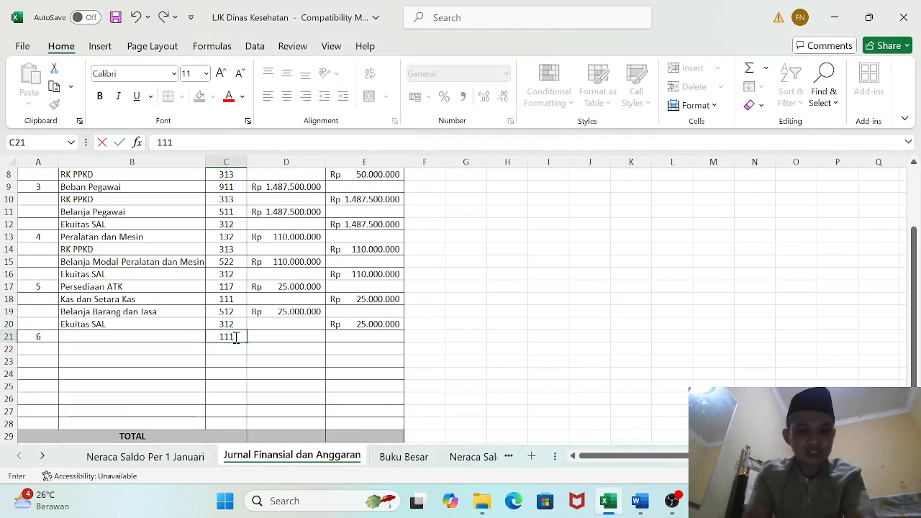
key("Return")
key("Right")
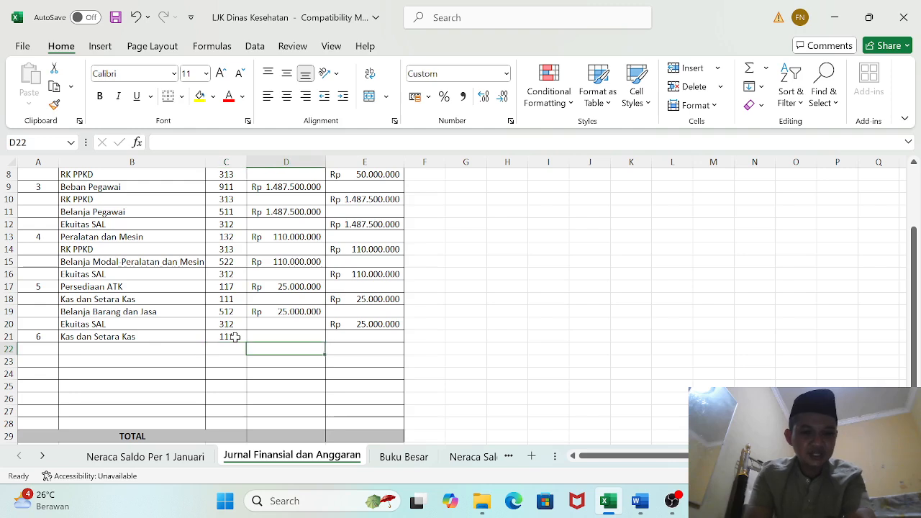
key("Up")
type("25")
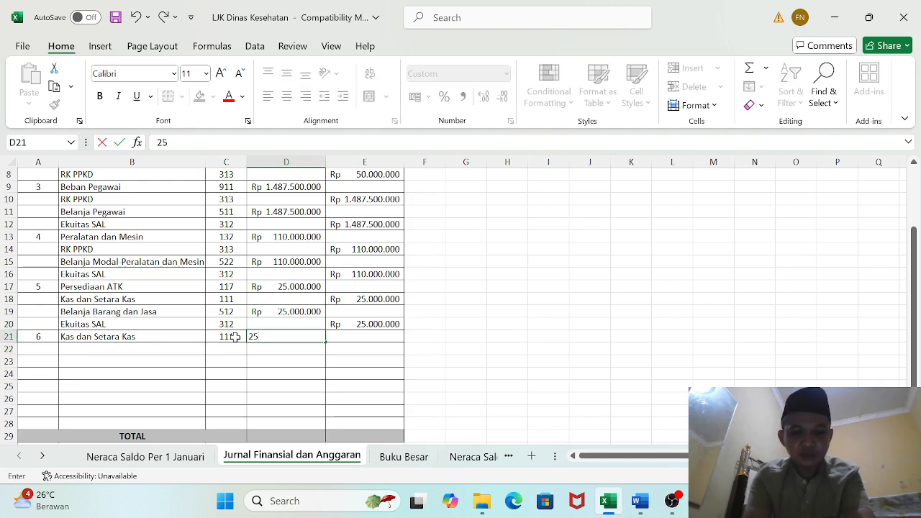
type(".500.00000")
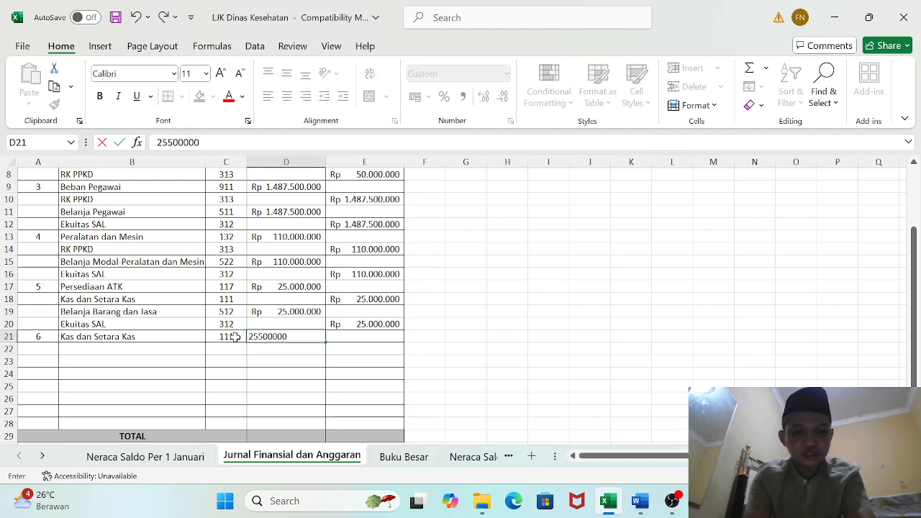
key("Return")
Record transaction 6's retribution revenue line with Ref 812 in C22 and Kredit 25500000 in E22.
key("Left")
key("Left")
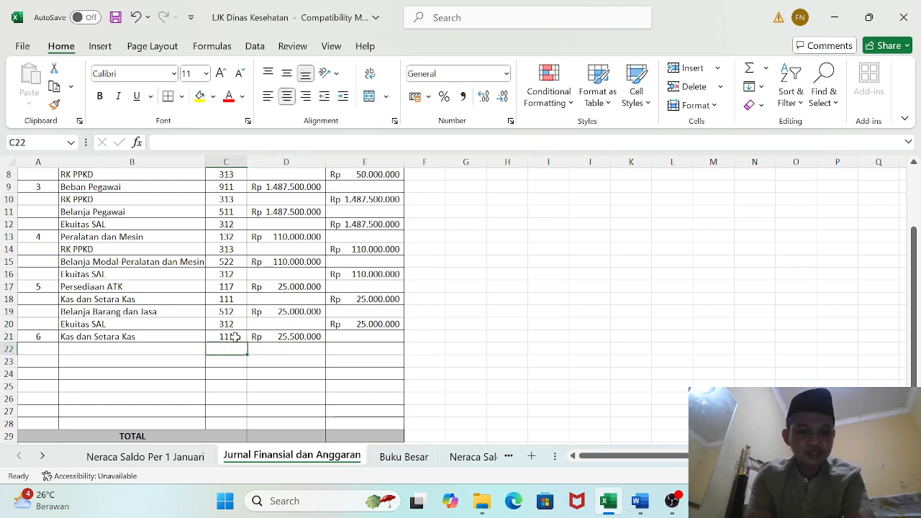
key("Right")
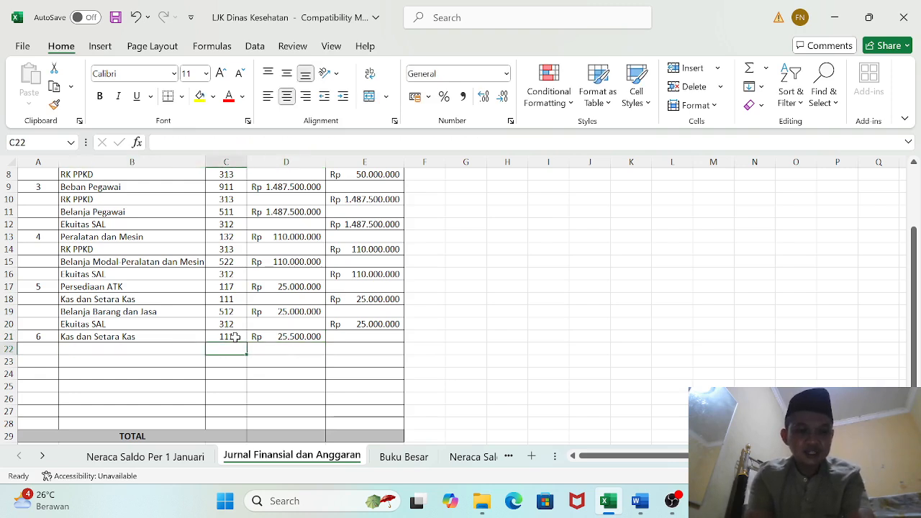
type("812")
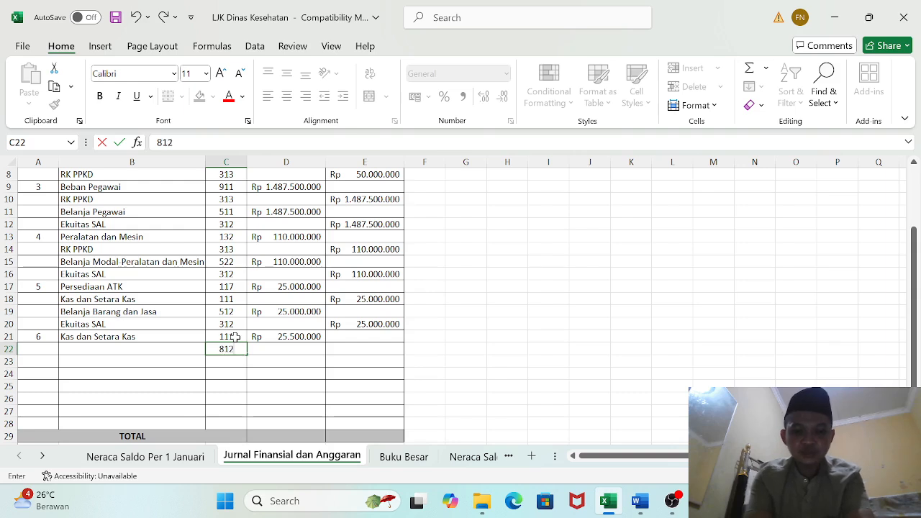
key("Tab")
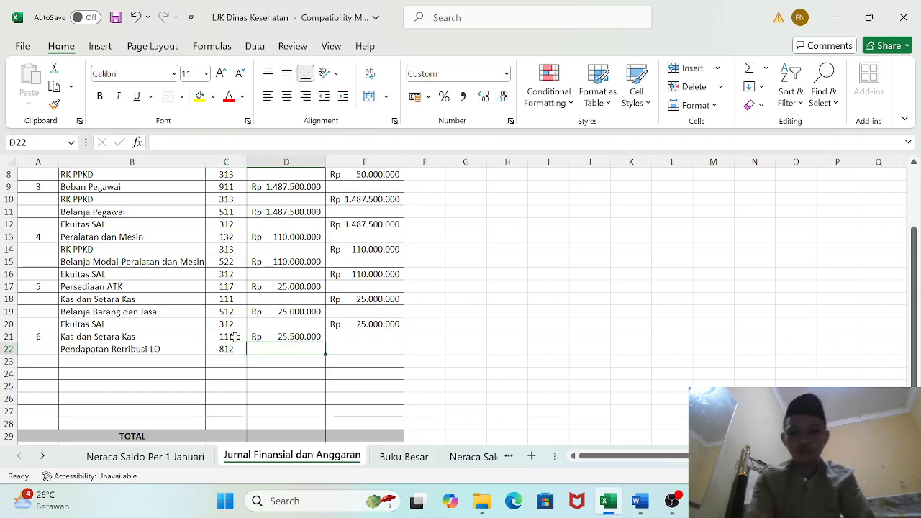
key("Tab")
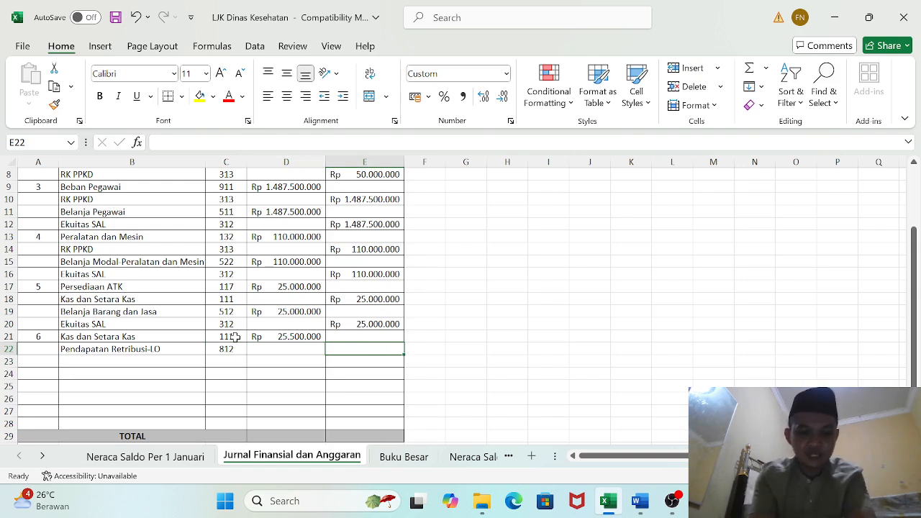
type("225")
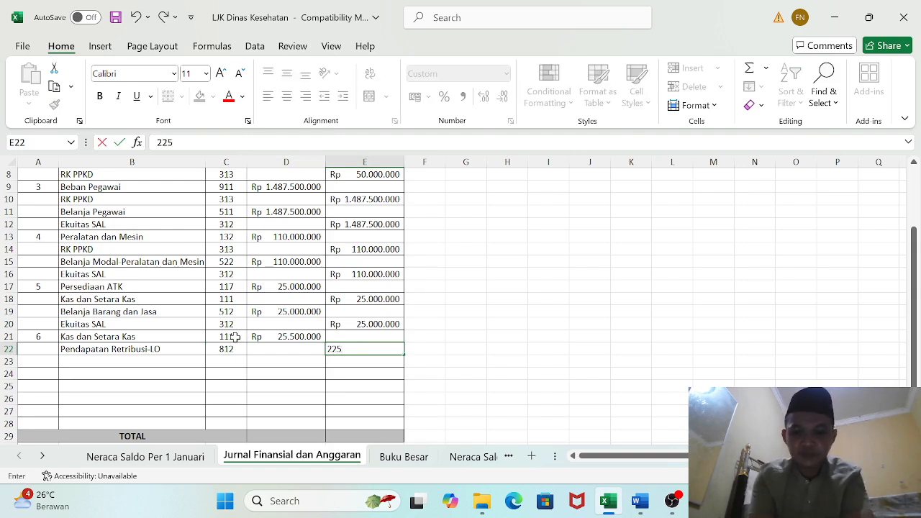
key("BackSpace")
key("BackSpace")
type("5500000")
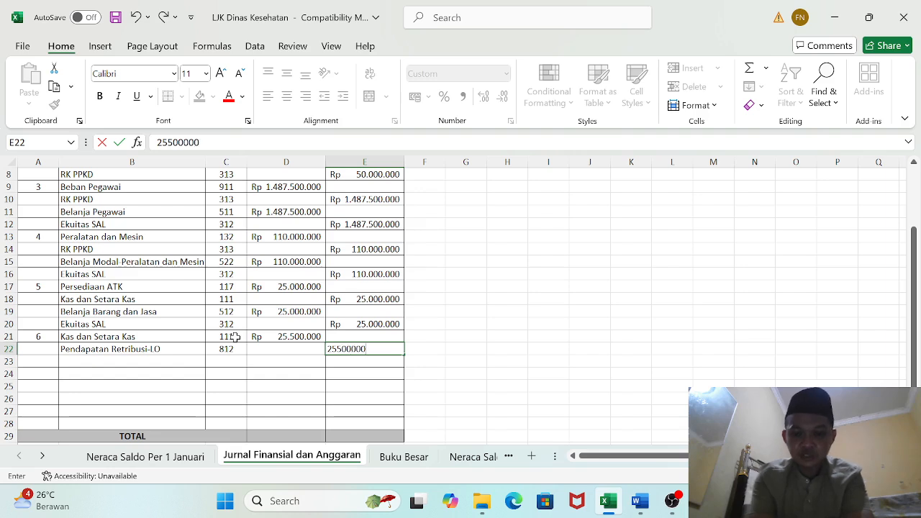
key("Return")
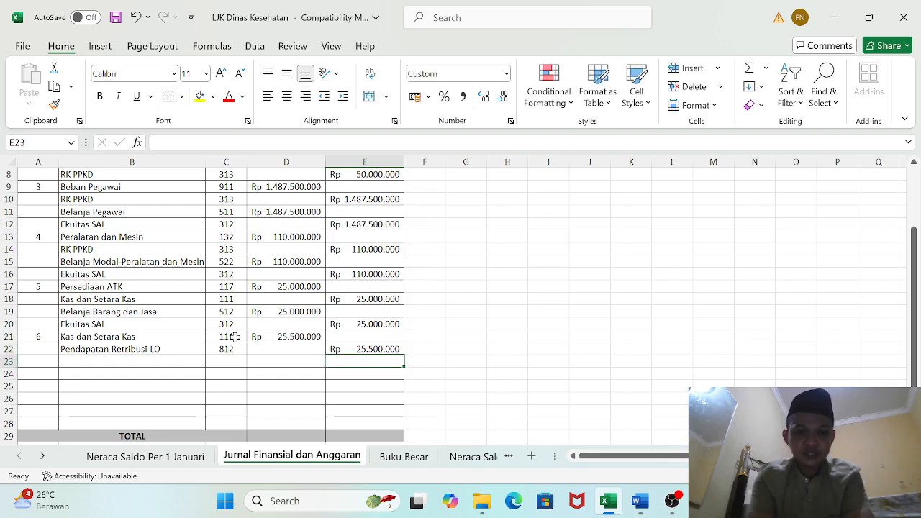
Enter Ref codes 312 in C23 and 412 in C24 for transaction 6's budget entry.
key("Left")
key("Left")
key("Left")
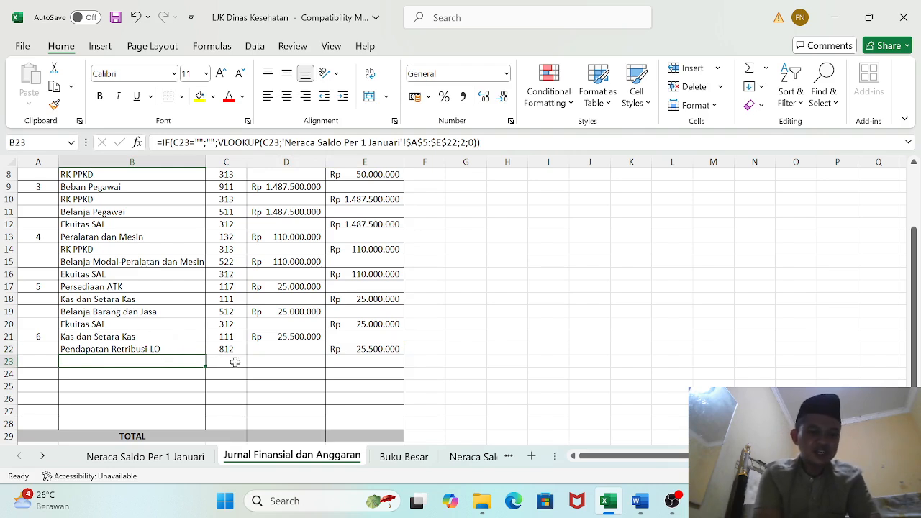
left_click(236, 362)
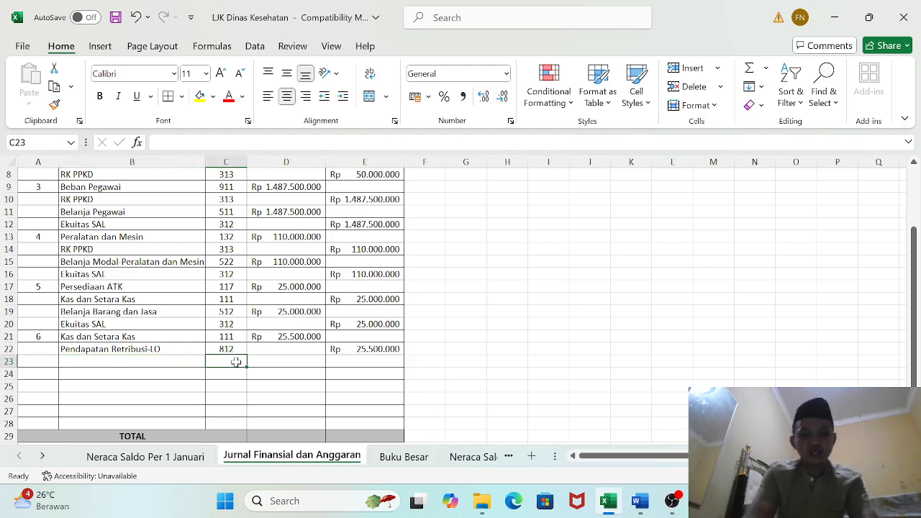
type("312")
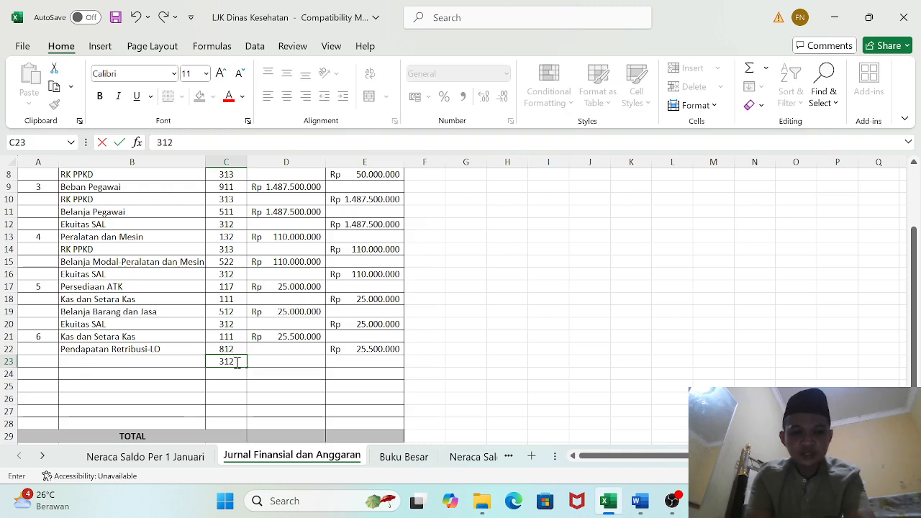
key("Return")
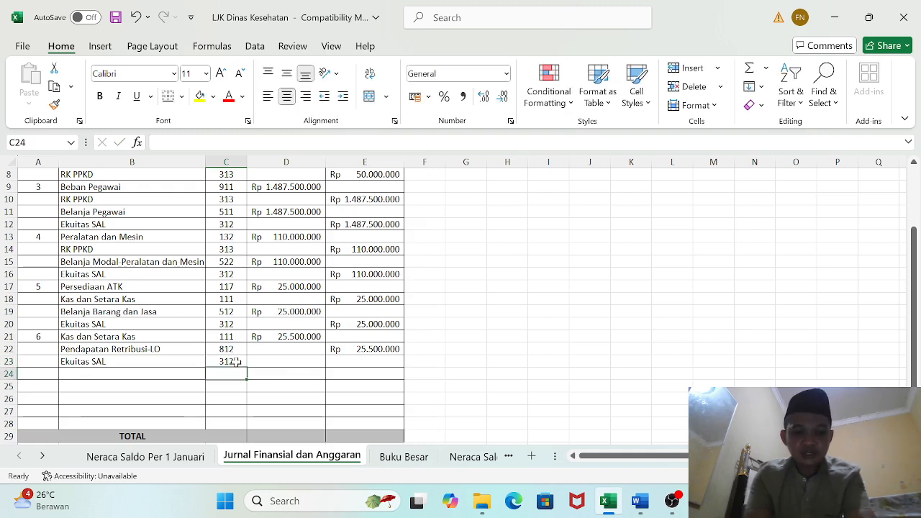
type("412")
key("Tab")
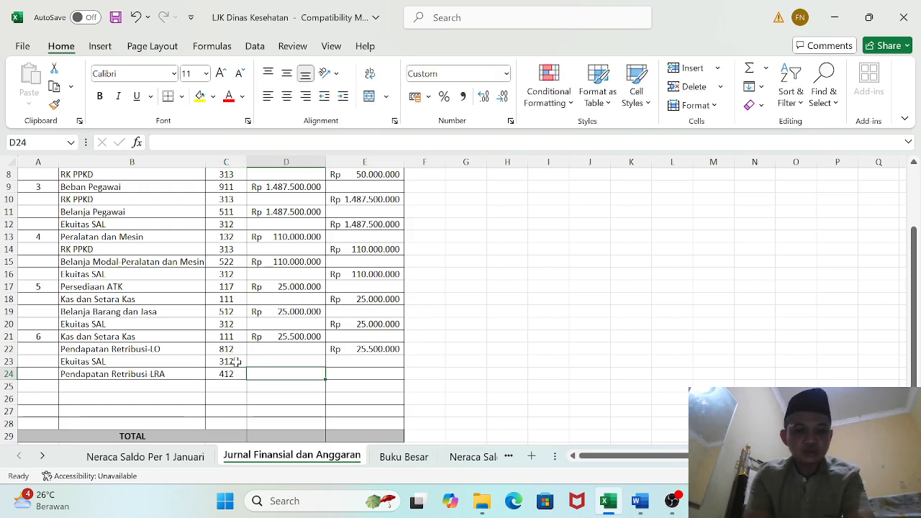
Enter transaction 6's budget amounts: Debit 25500000 in D23 and Kredit 25500000 in E24.
key("Up")
type("2")
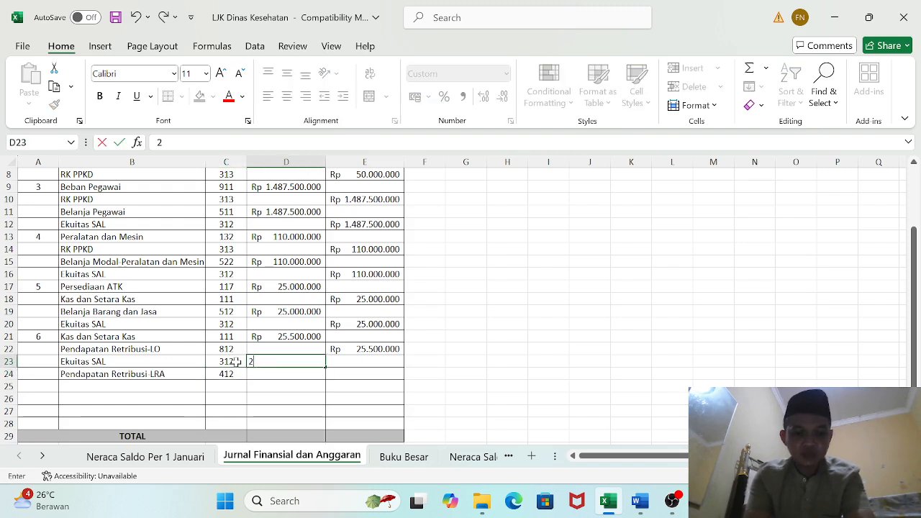
type("5.500.000")
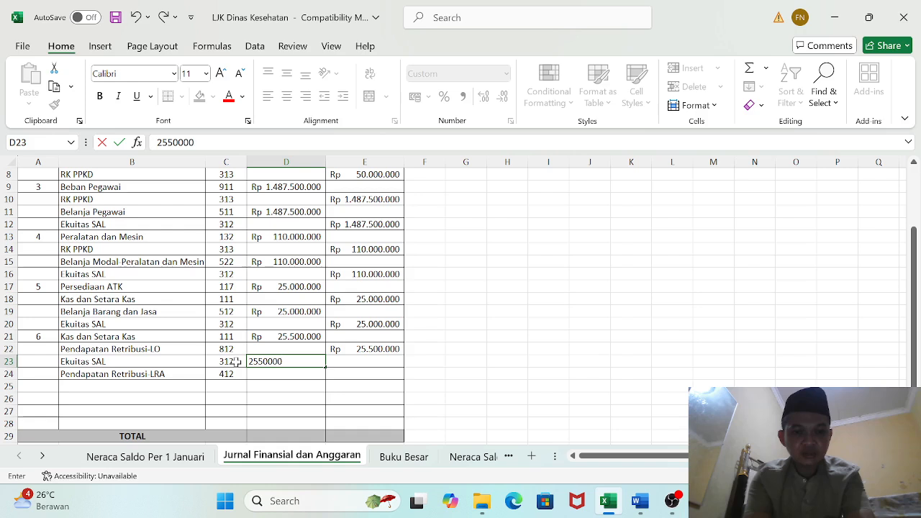
key("Return")
key("Right")
type("1")
key("BackSpace")
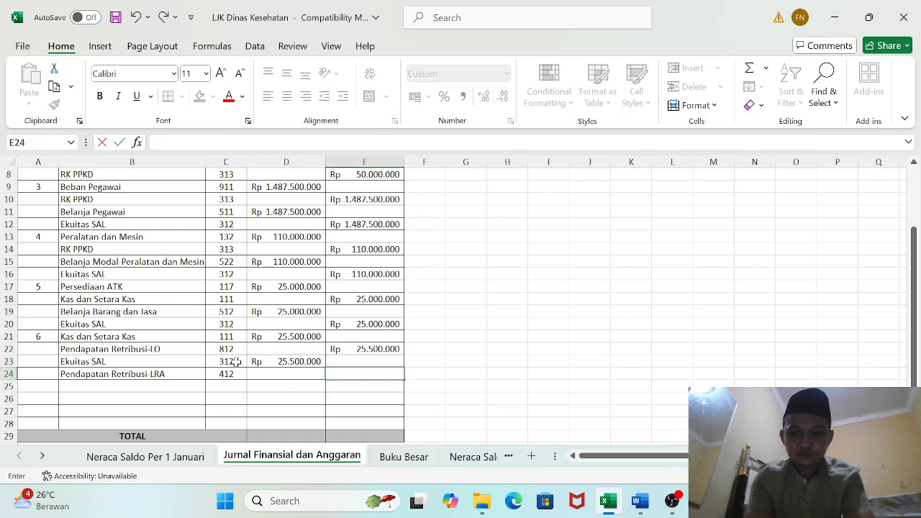
type("25500000")
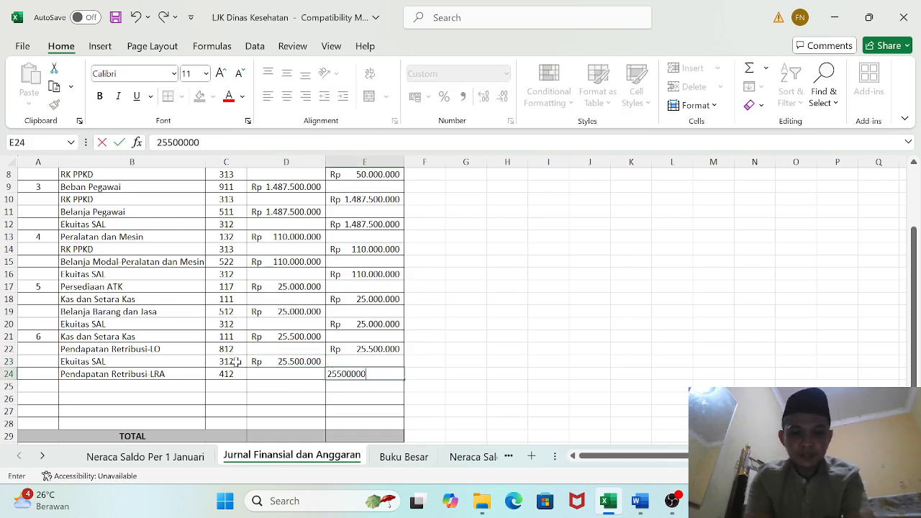
key("Return")
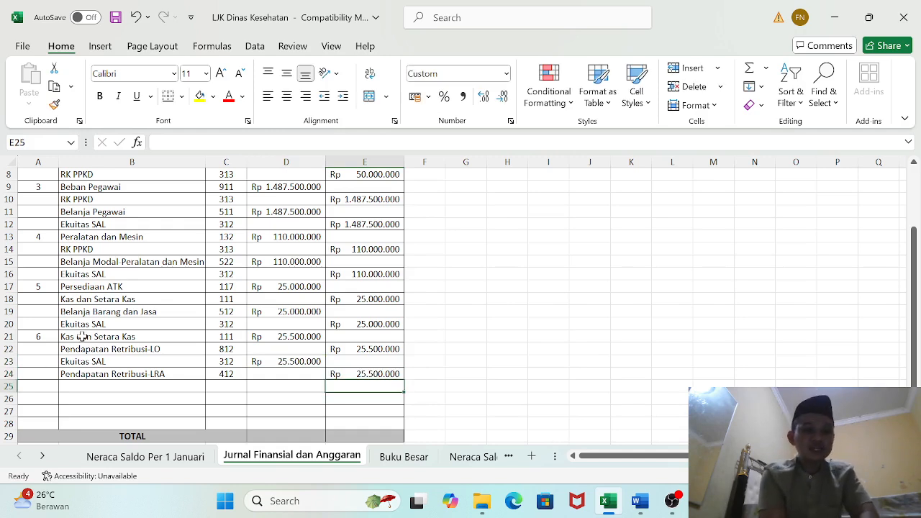
Enter Ref codes 313 in C25 and 111 in C26 for transaction 6's deposit to the regional treasury.
left_click_drag(82, 336, 338, 372)
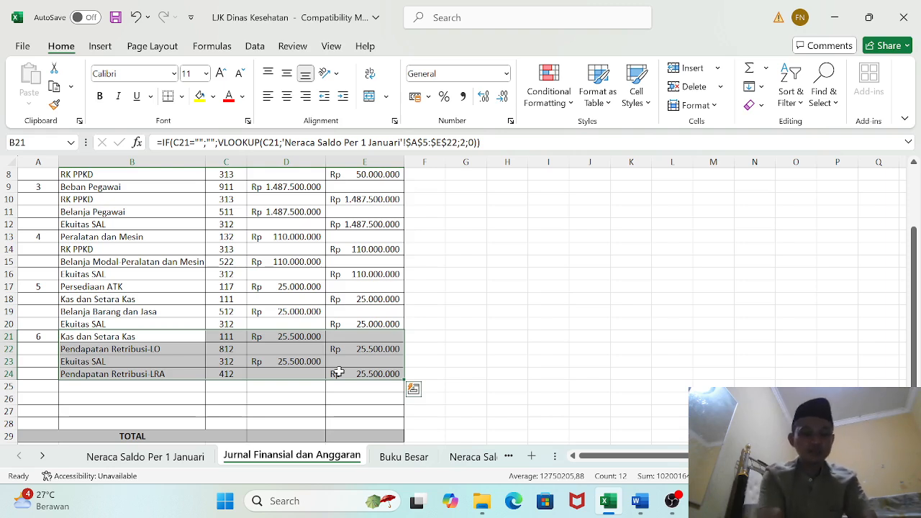
left_click(99, 387)
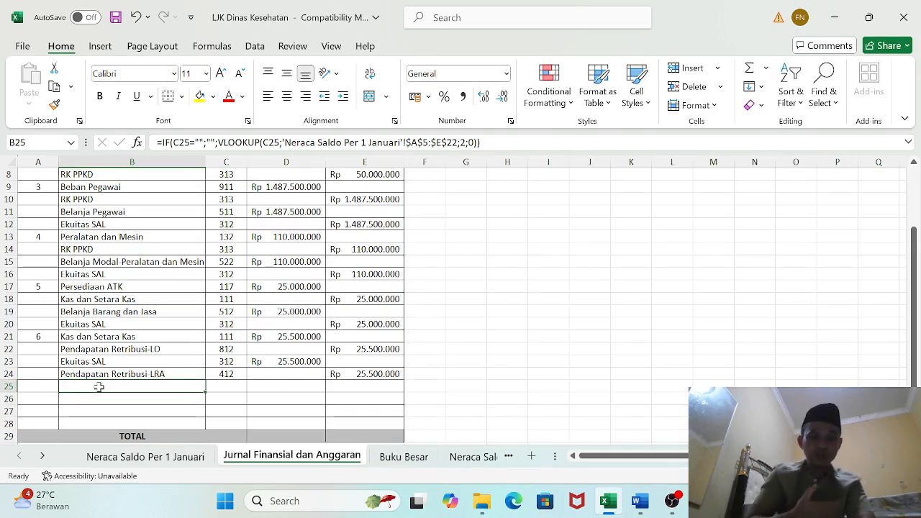
key("Right")
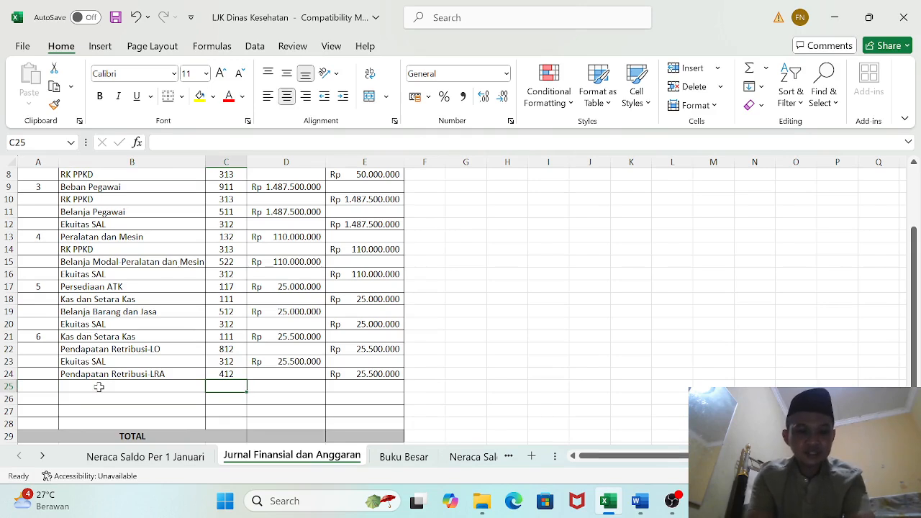
type("313")
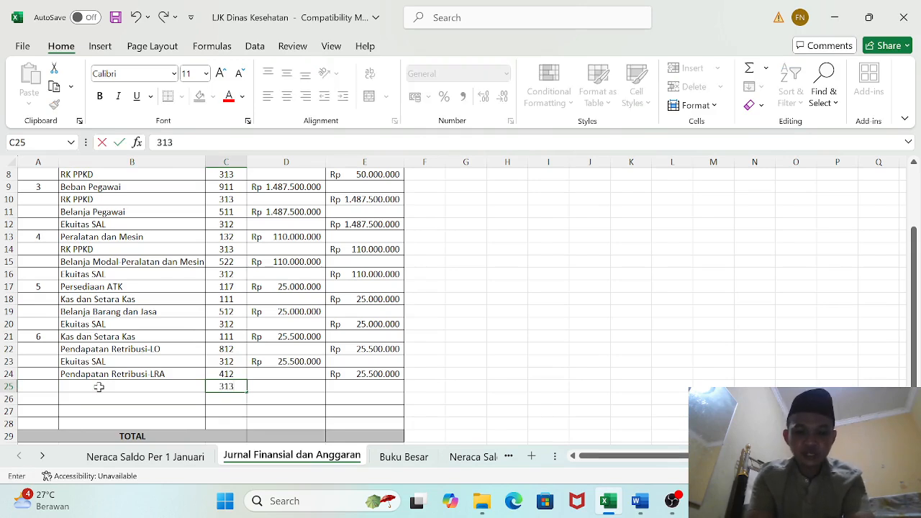
key("Return")
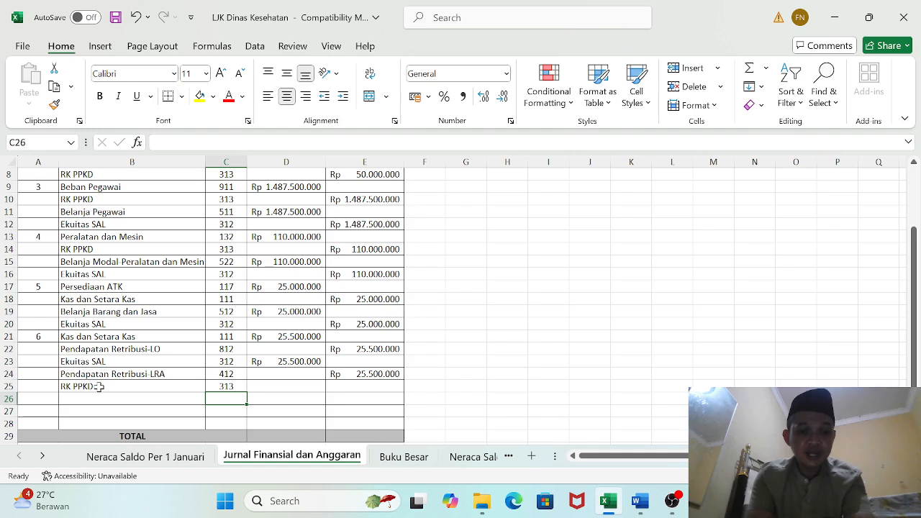
type("111")
key("Tab")
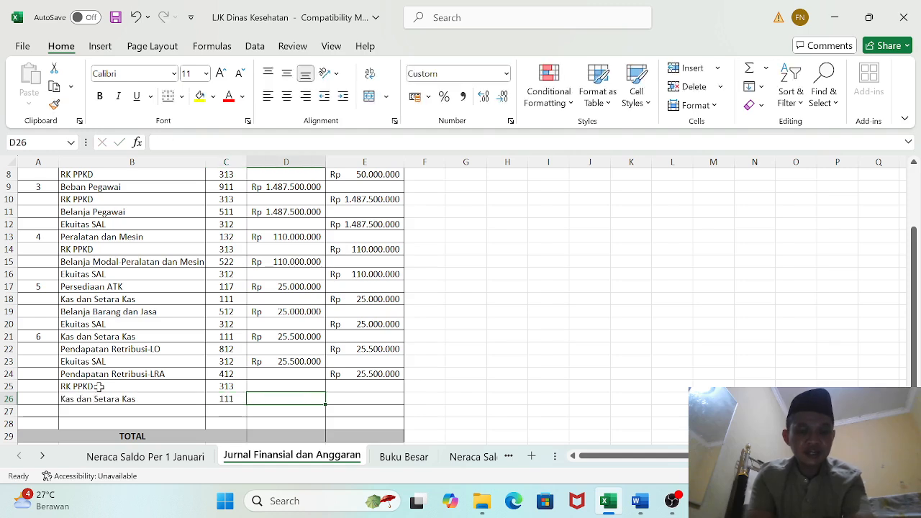
Enter transaction 6's deposit amounts: Debit 25500000 in D25 and Kredit 25500000 in E26.
left_click(89, 338)
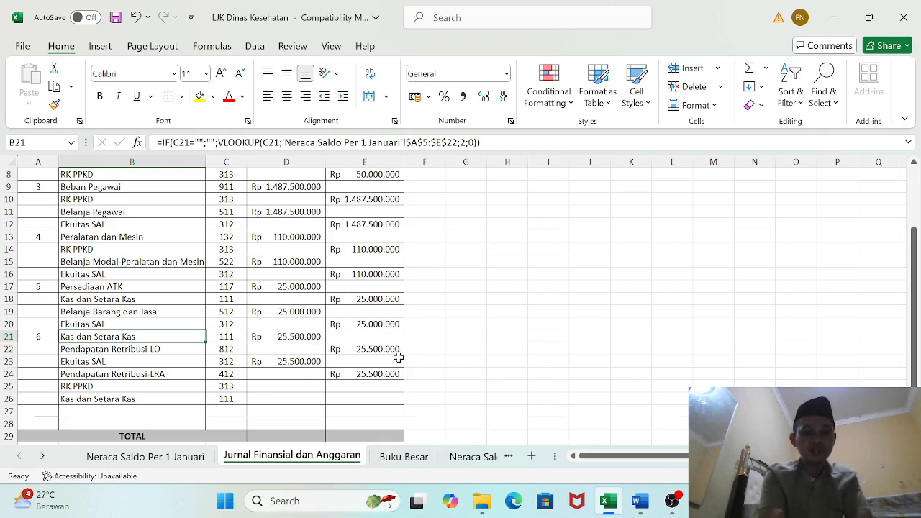
left_click(301, 386)
type("2")
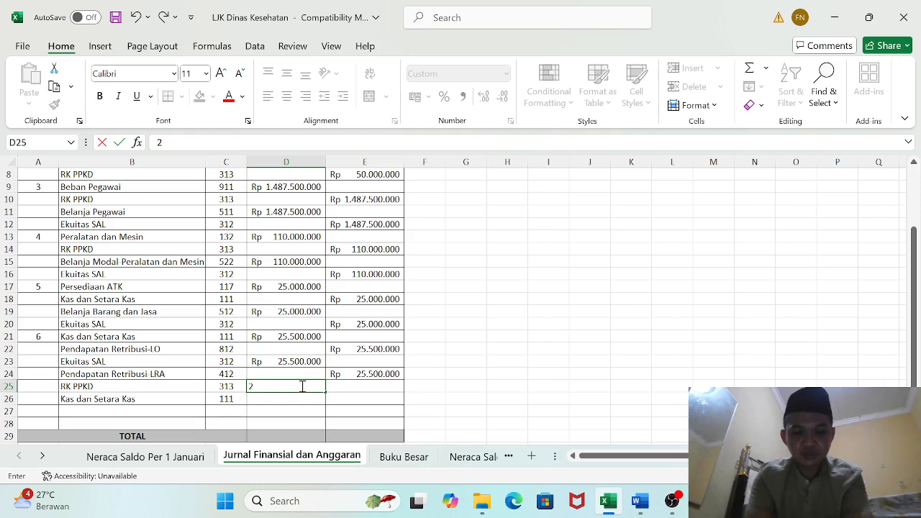
type("5.500")
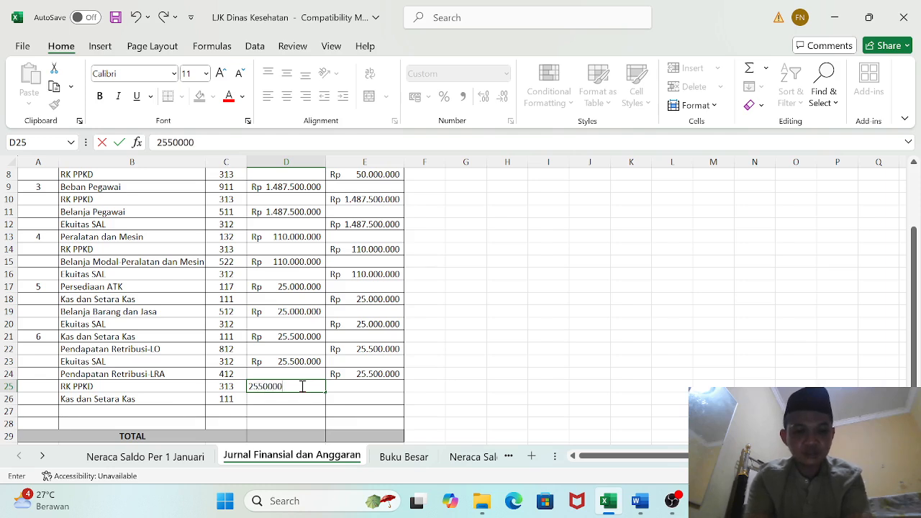
type(".000")
key("Return")
key("Right")
type("2.5")
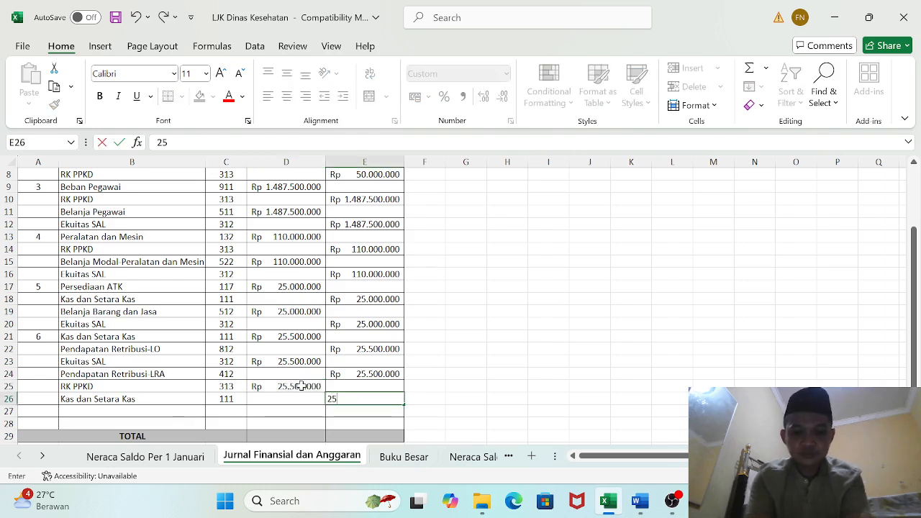
type("00.000")
key("Return")
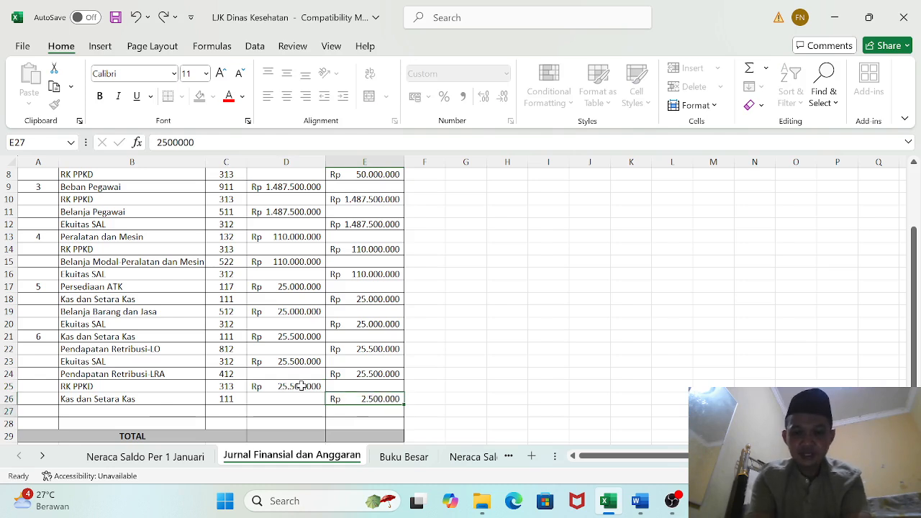
key("Up")
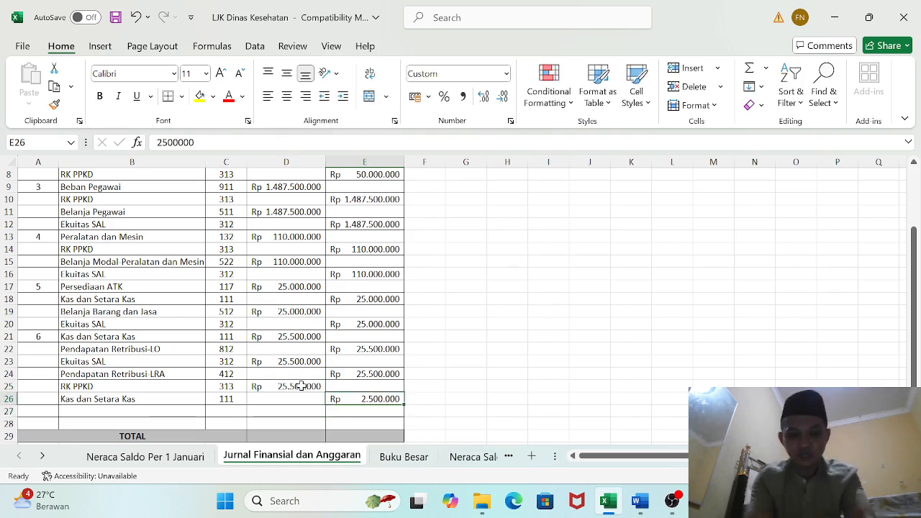
type("25500000")
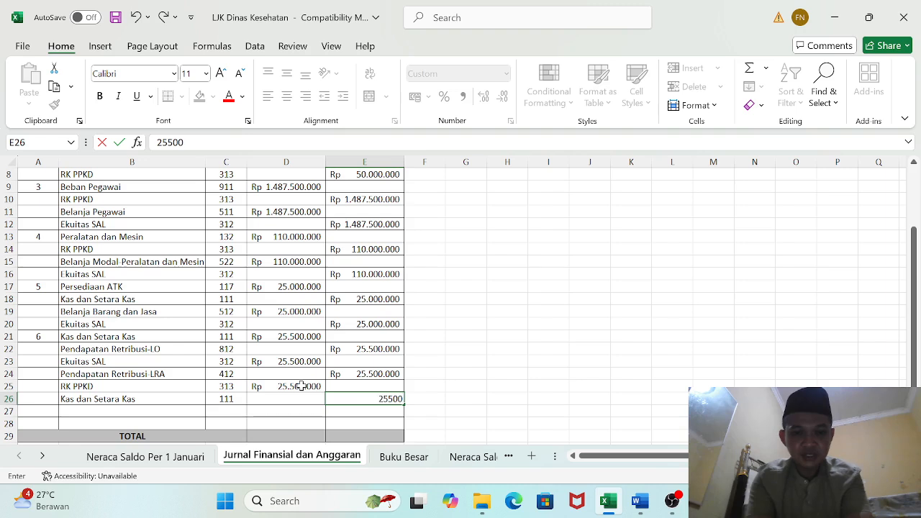
key("Return")
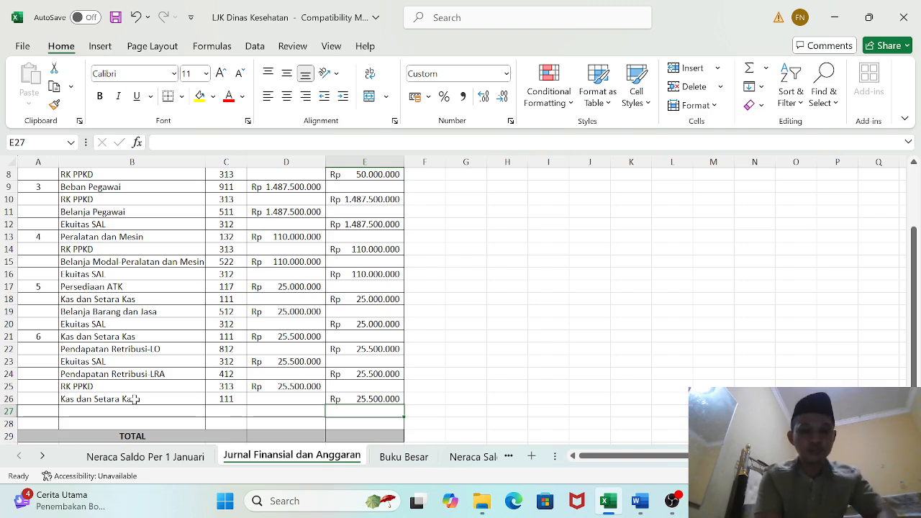
Review transaction 6's complete entry and number the next journal entry 7 in A27.
left_click_drag(94, 336, 337, 396)
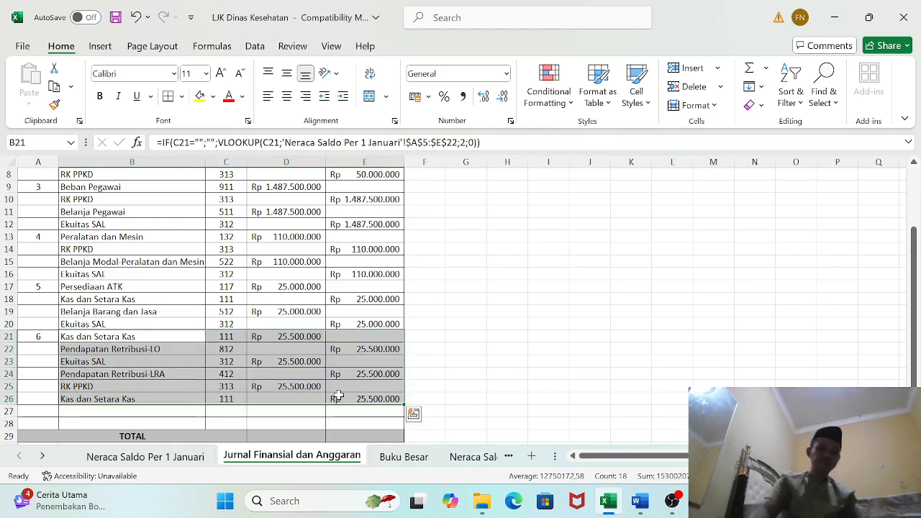
left_click(523, 388)
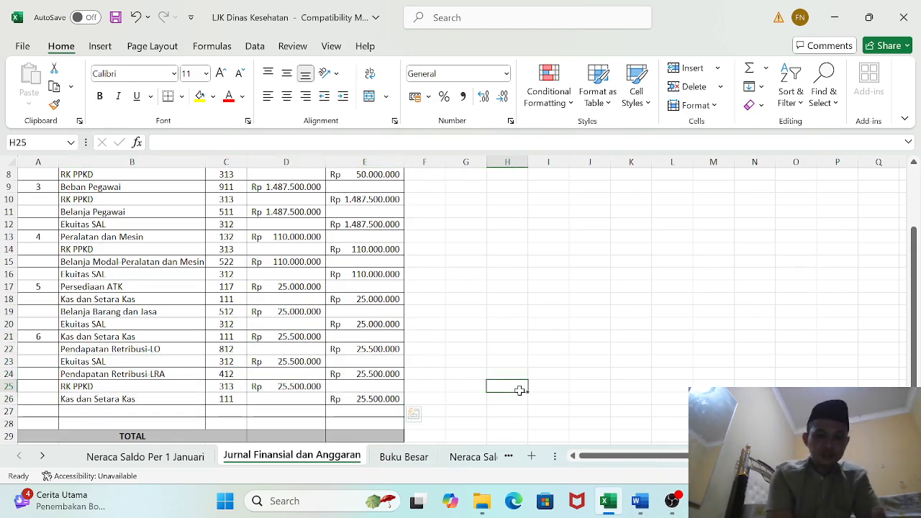
left_click(54, 412)
type("7")
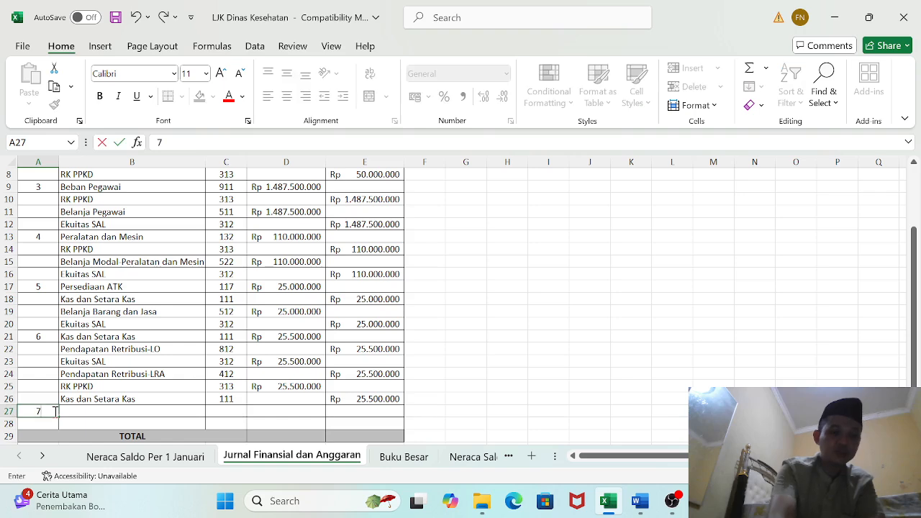
left_click(507, 375)
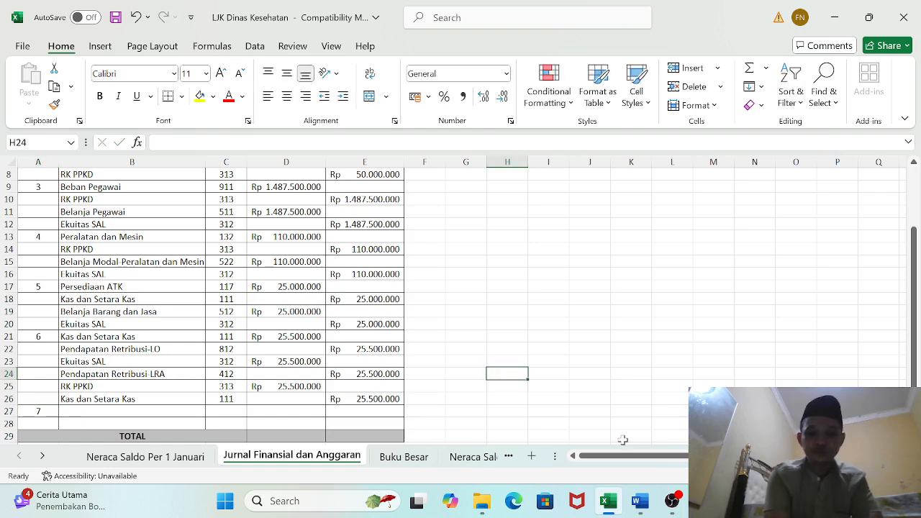
Read transaction 7 in the Word document and check the opening cash balance in Excel's Neraca Saldo Per 1 Januari sheet.
left_click(640, 503)
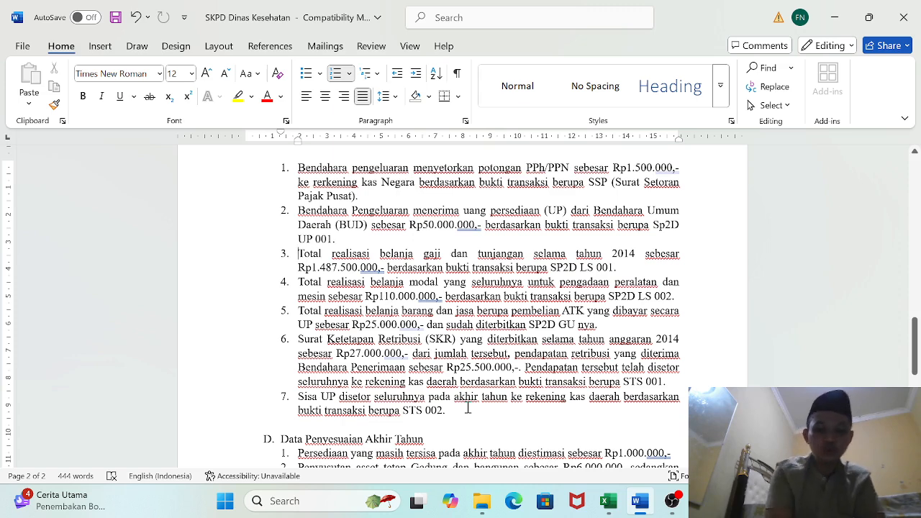
left_click(607, 502)
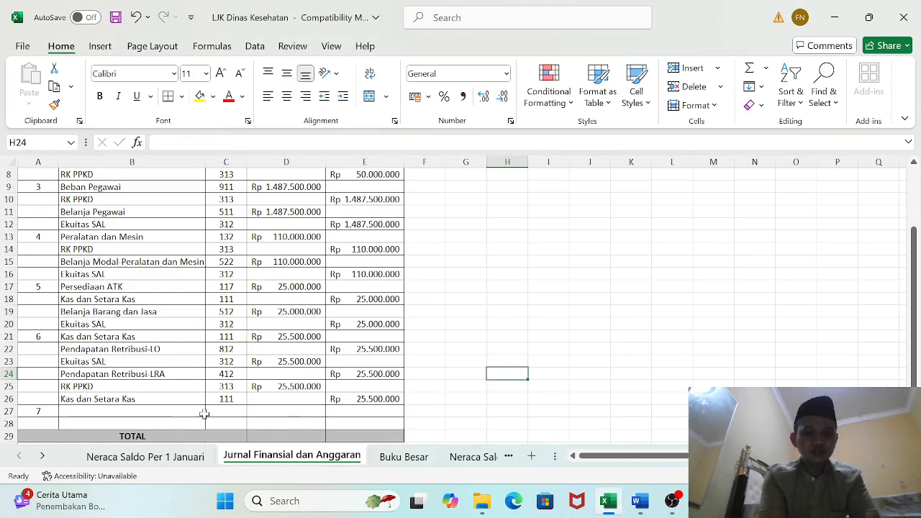
left_click(142, 458)
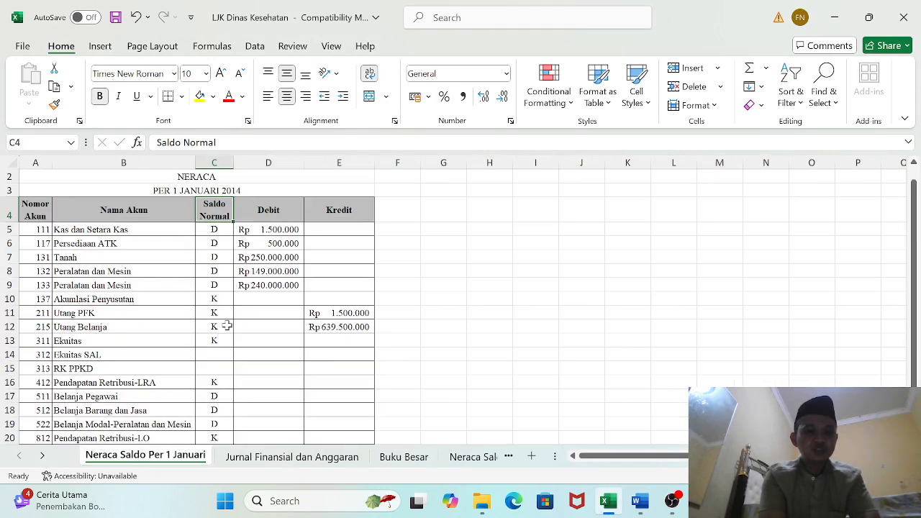
left_click(266, 232)
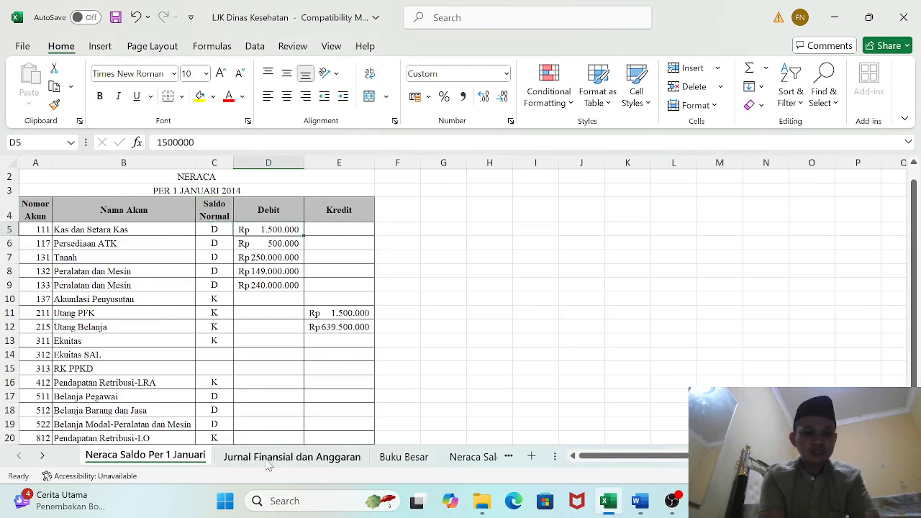
left_click(289, 458)
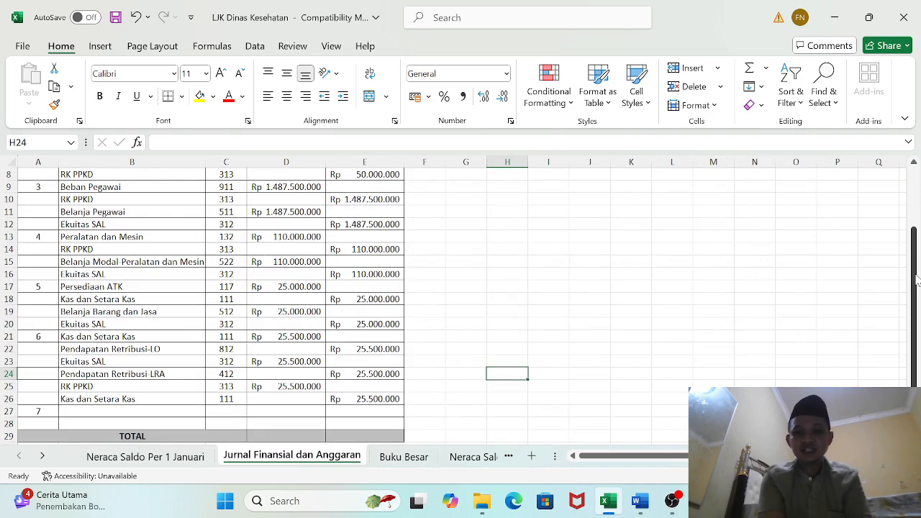
Enter Ref 313 in C27 for transaction 7's RK PPKD line in the Jurnal Finansial dan Anggaran sheet.
left_click_drag(917, 281, 915, 224)
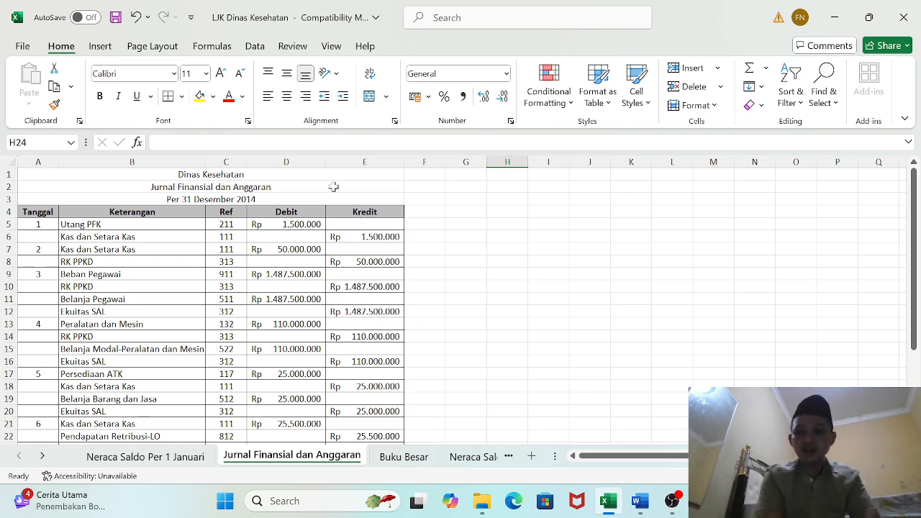
left_click_drag(914, 202, 905, 295)
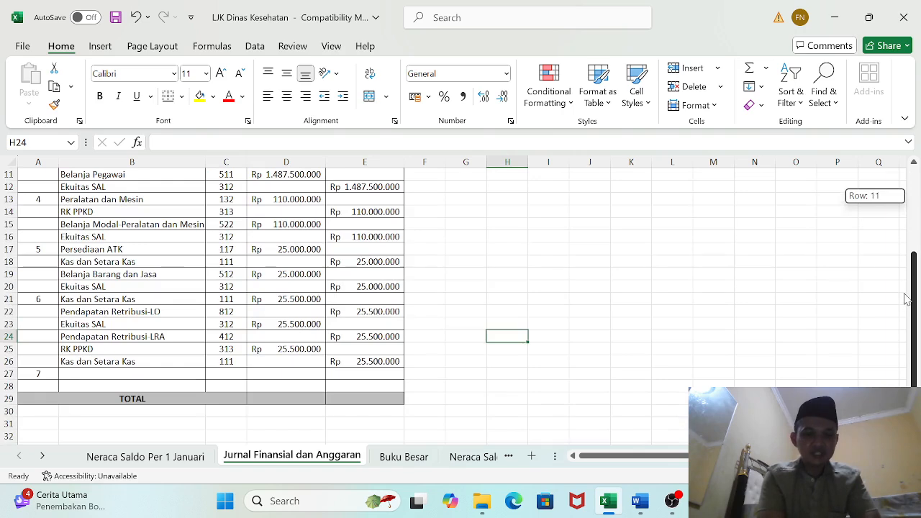
left_click(227, 373)
type("313")
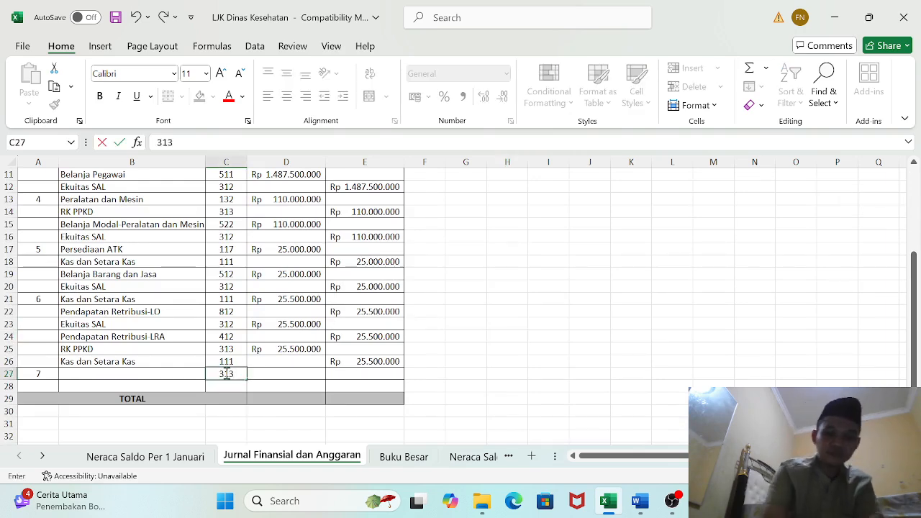
key("Return")
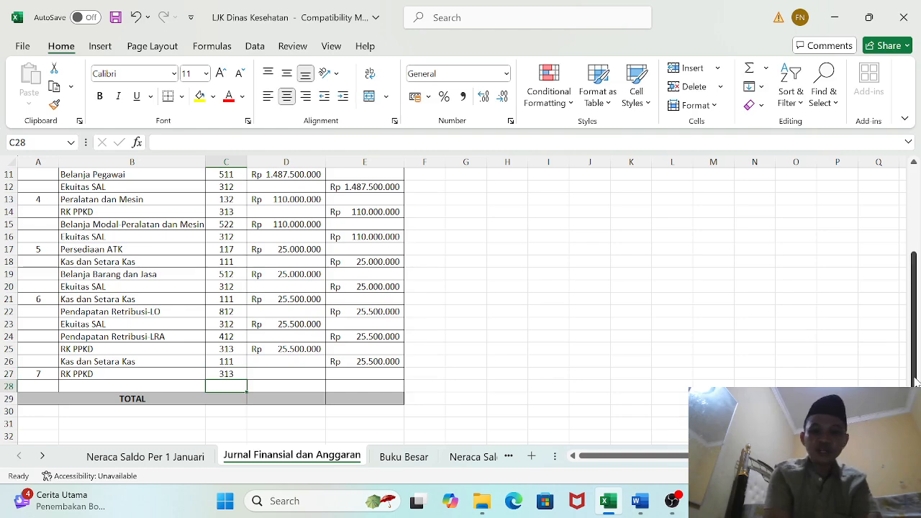
Review transaction 2's UP receipt entry and enter Ref 111 in C28 for transaction 7's cash line.
left_click_drag(913, 363, 912, 281)
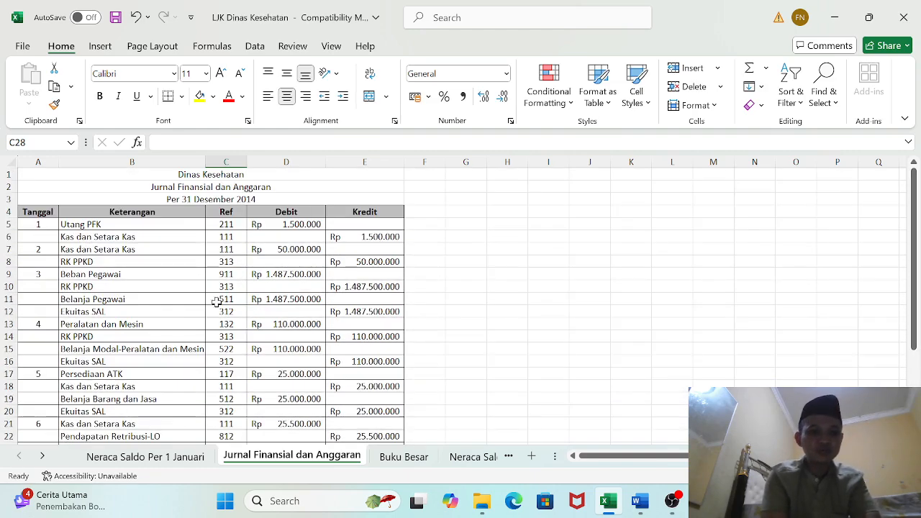
left_click(71, 249)
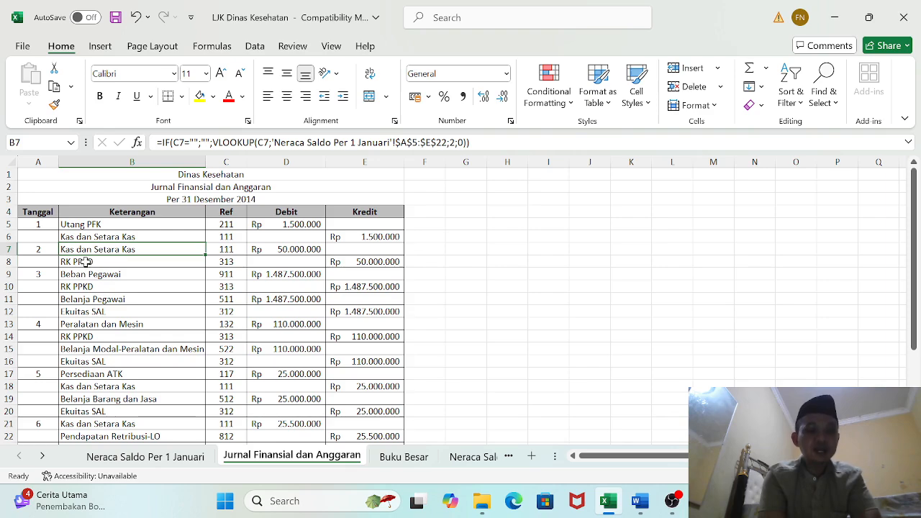
left_click(84, 262)
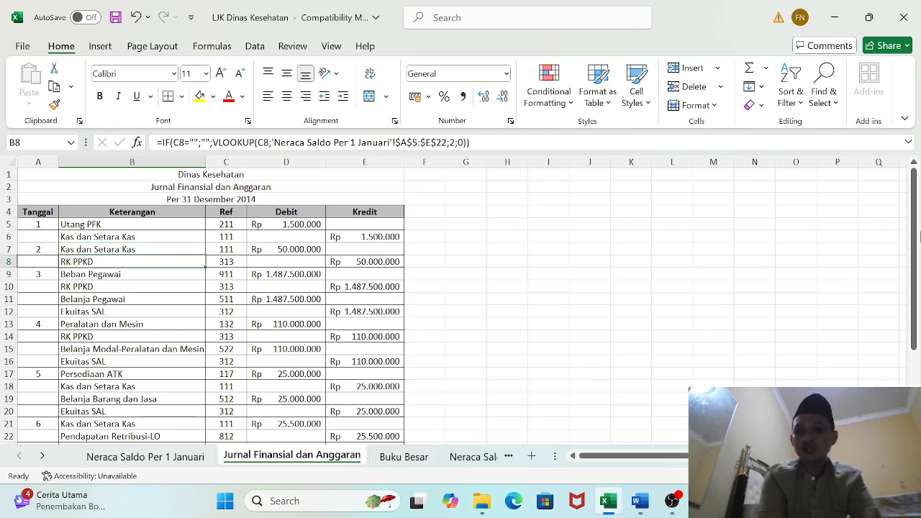
left_click_drag(916, 244, 916, 320)
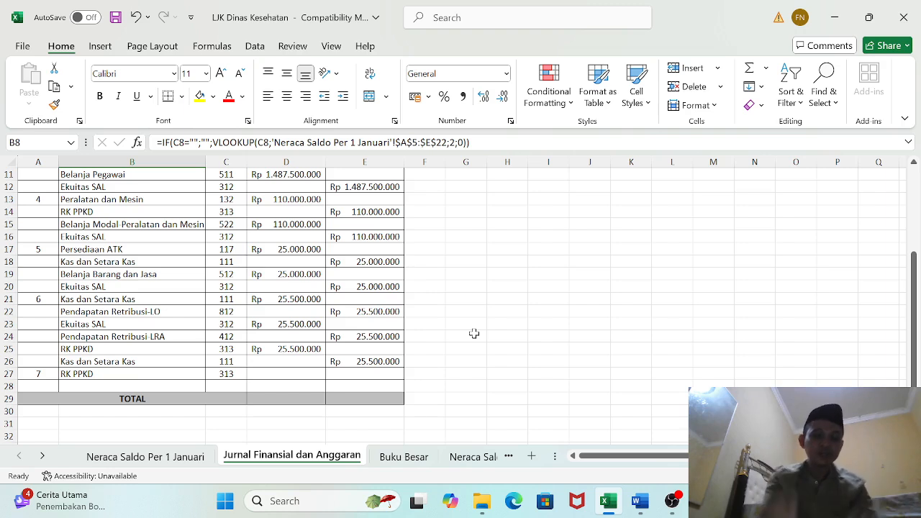
left_click(230, 389)
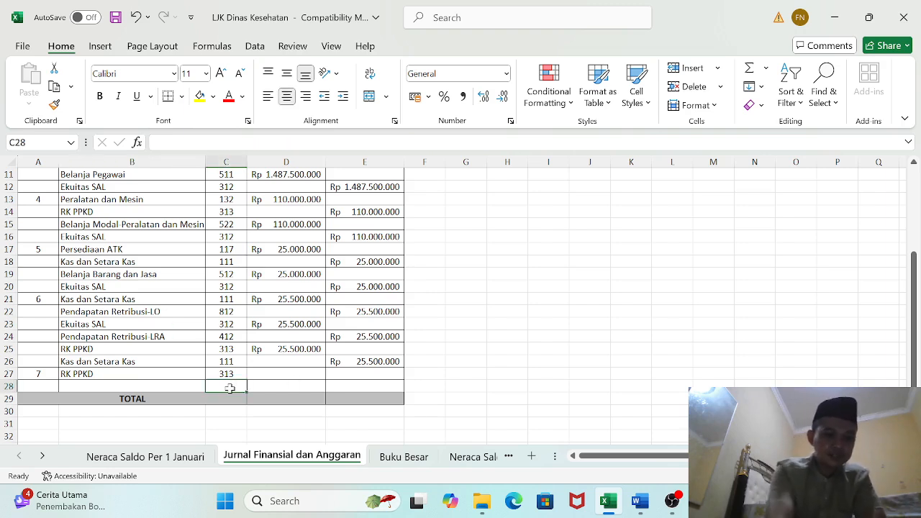
type("1")
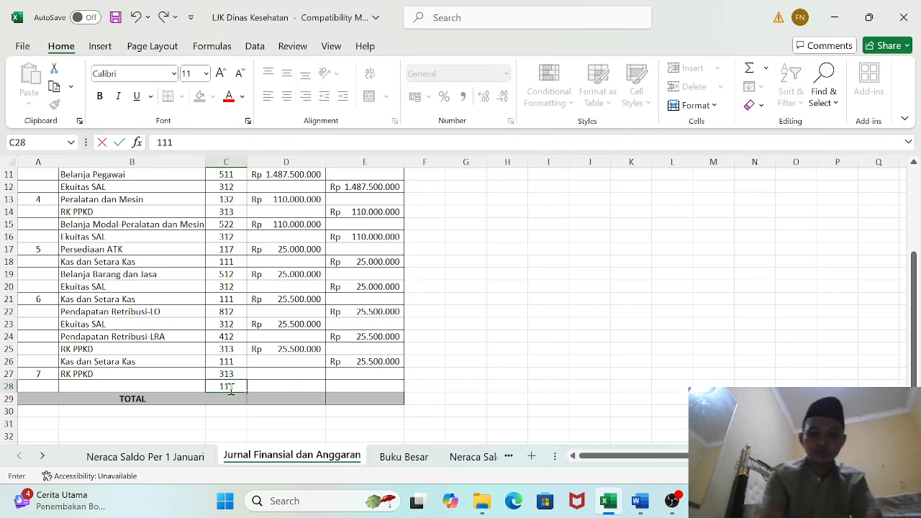
type("11")
key("Tab")
Begin a formula in D27 for transaction 7's RK PPKD debit with the opening cash balance, ='Neraca Saldo Per 1 Januari'!D5+.
key("Up")
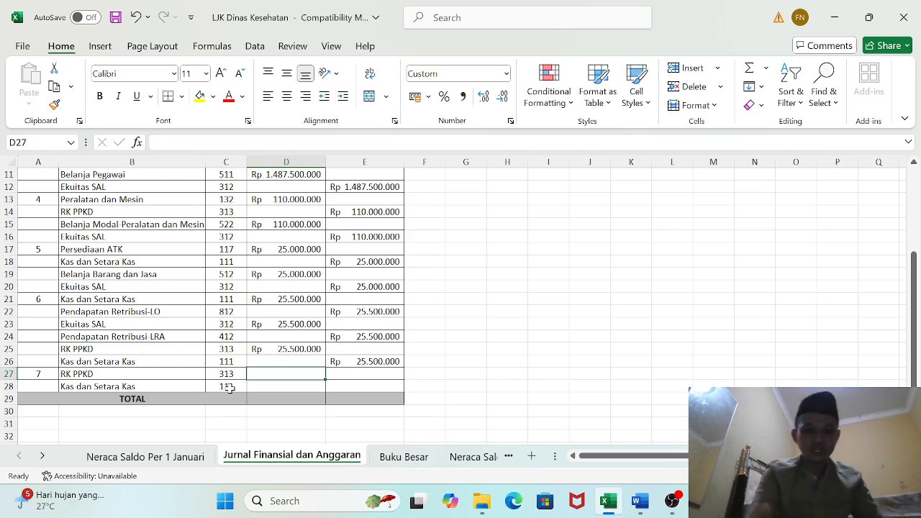
type("=")
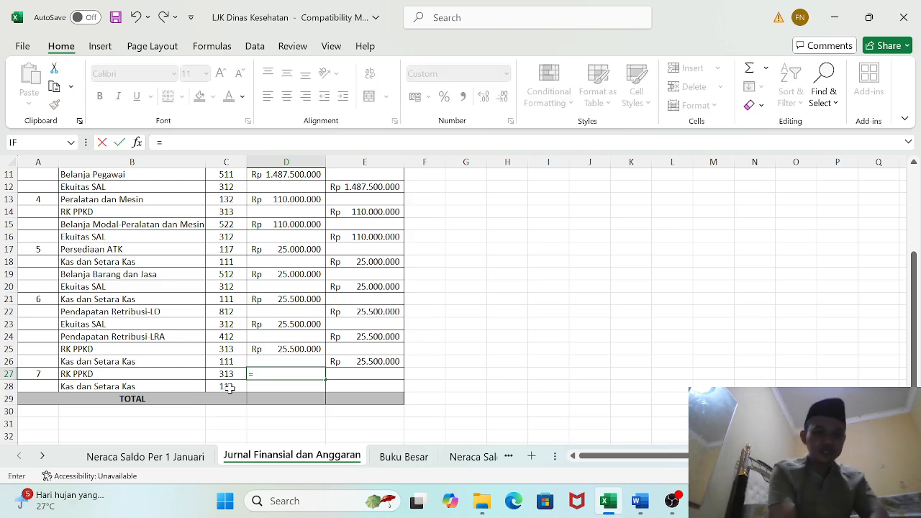
left_click(137, 461)
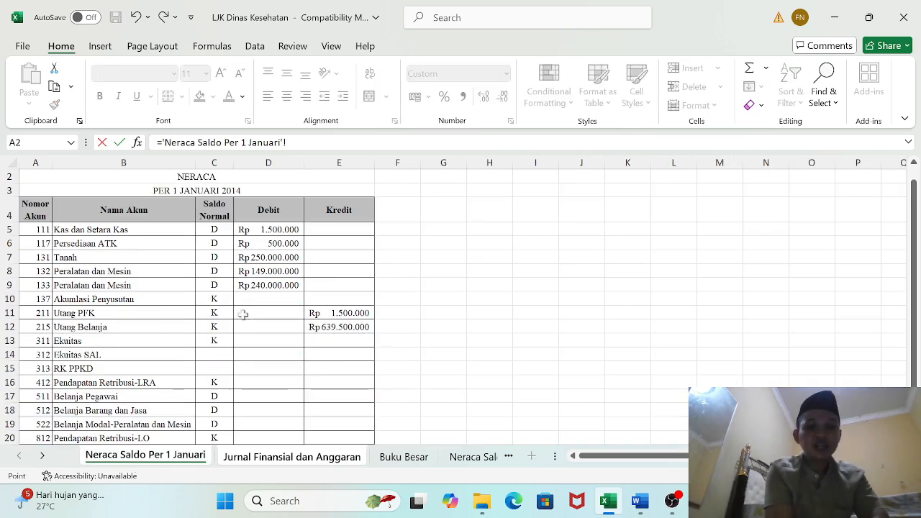
left_click(271, 234)
type("+")
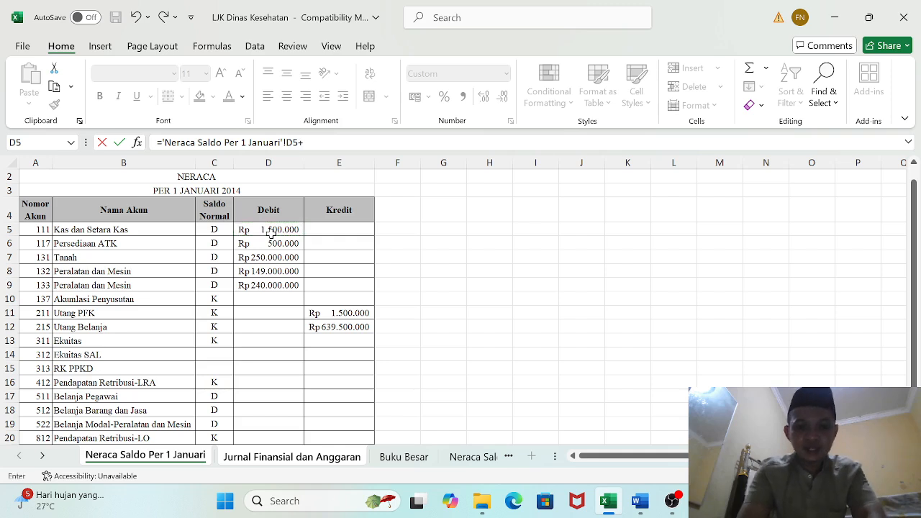
Add a SUMIF of the cash debits to D27's formula, using journal range C5:E26, criterion C28 and sum range D5:D26.
type("sumif")
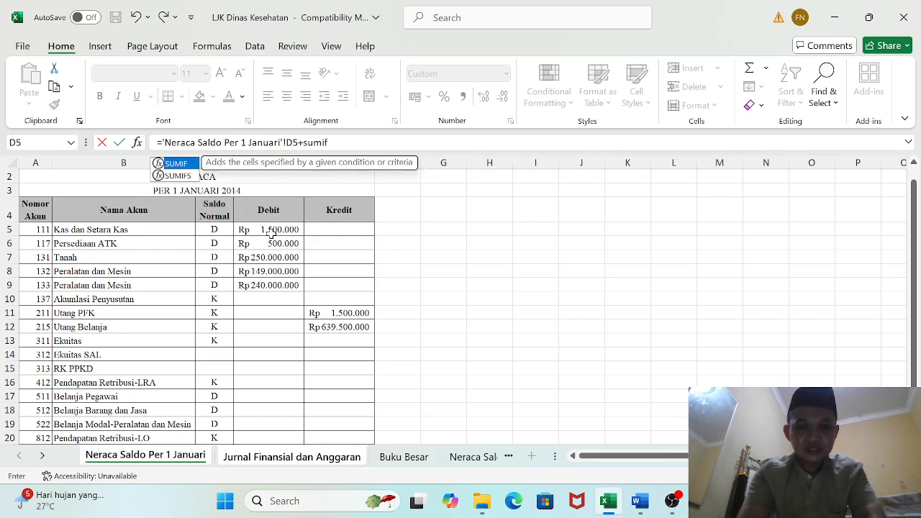
type("(")
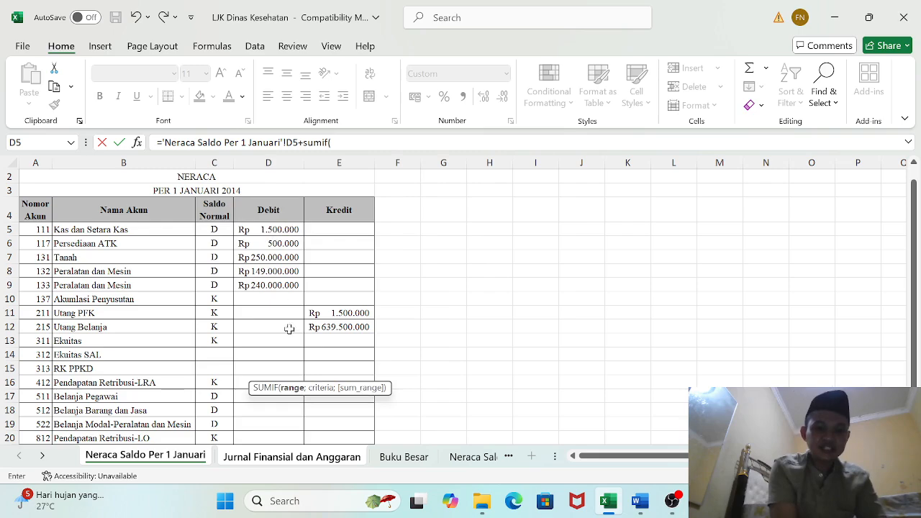
left_click(277, 457)
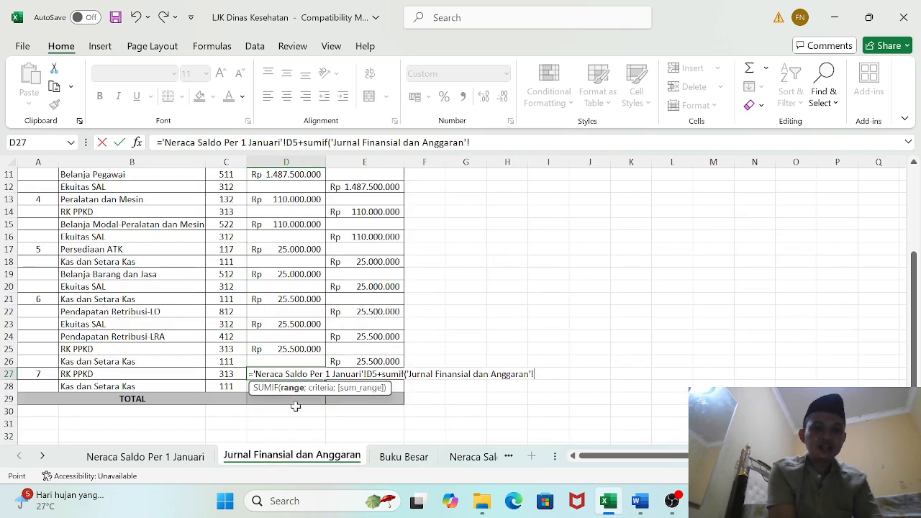
left_click_drag(916, 297, 914, 229)
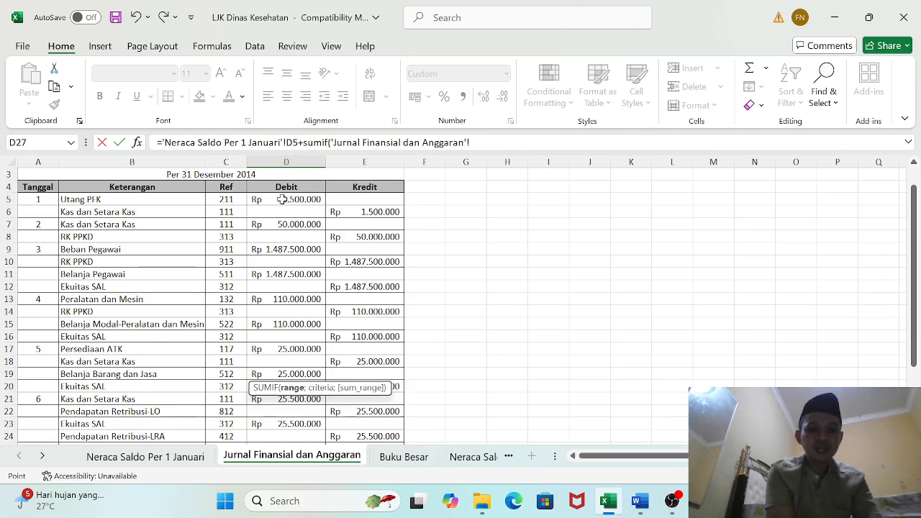
mouse_move(226, 198)
left_mouse_down()
mouse_move(392, 234)
mouse_move(391, 436)
mouse_move(386, 395)
left_mouse_up()
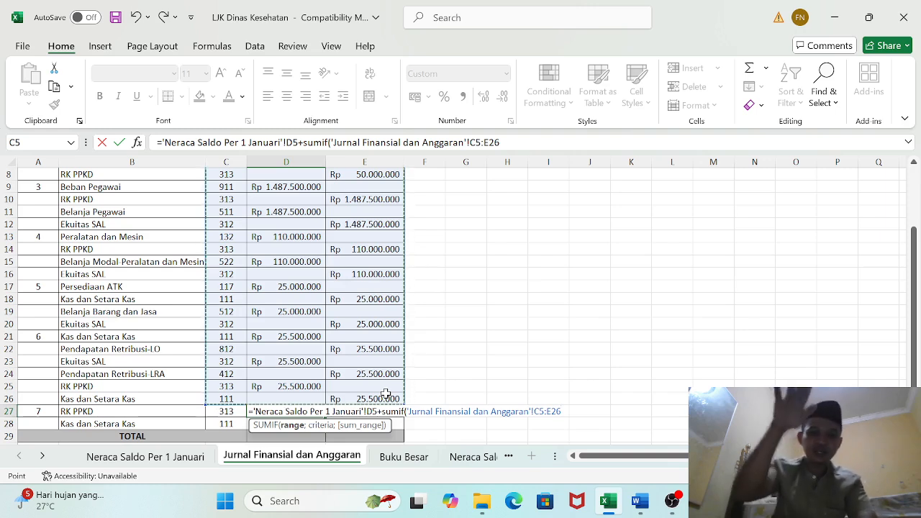
type(";")
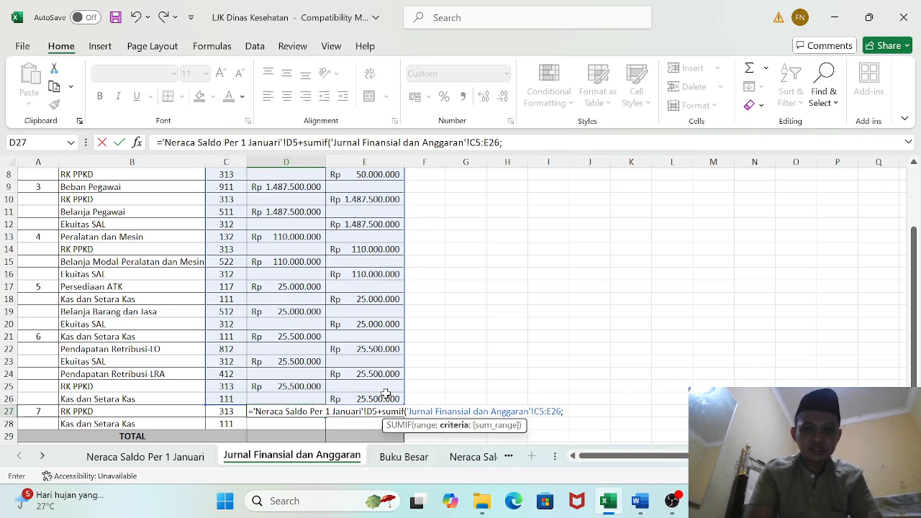
left_click(215, 424)
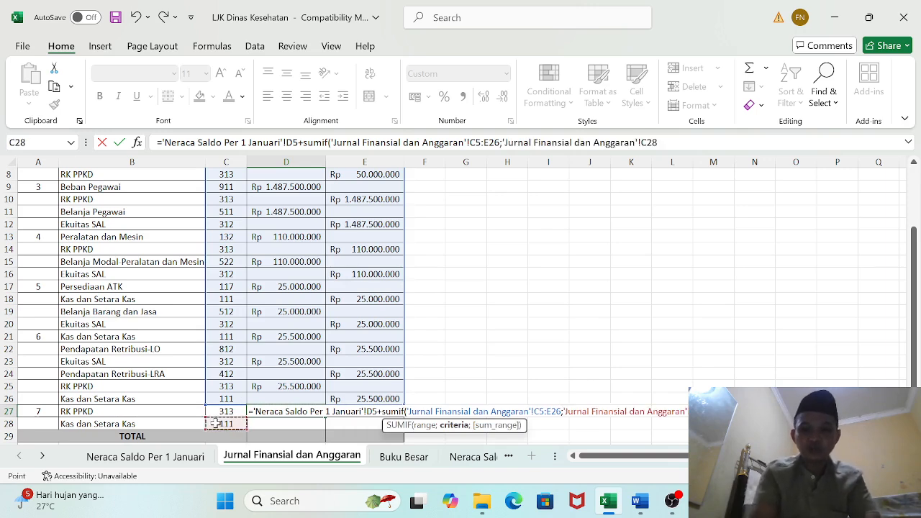
type(";")
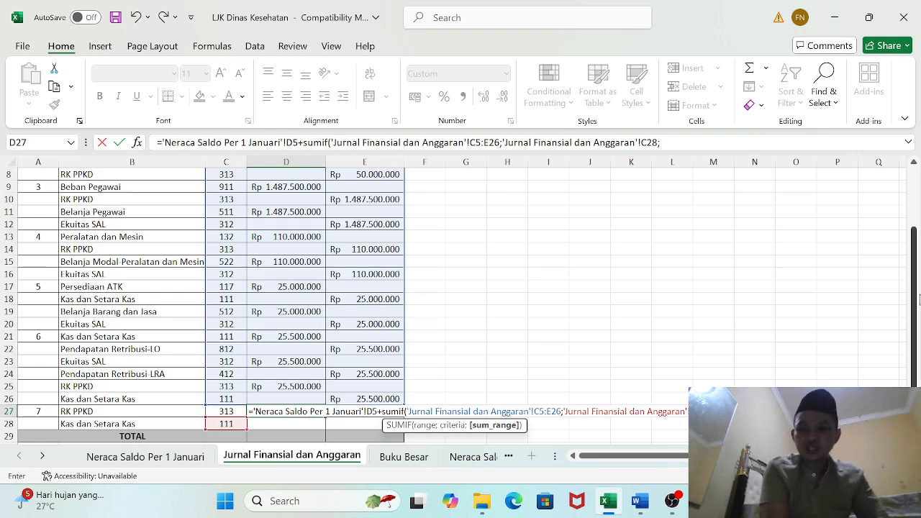
left_click_drag(916, 297, 916, 248)
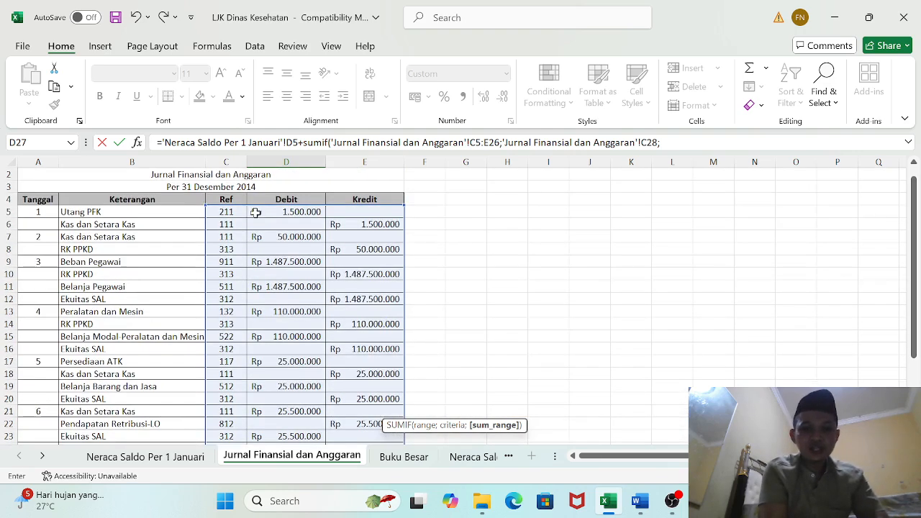
left_click_drag(265, 211, 296, 374)
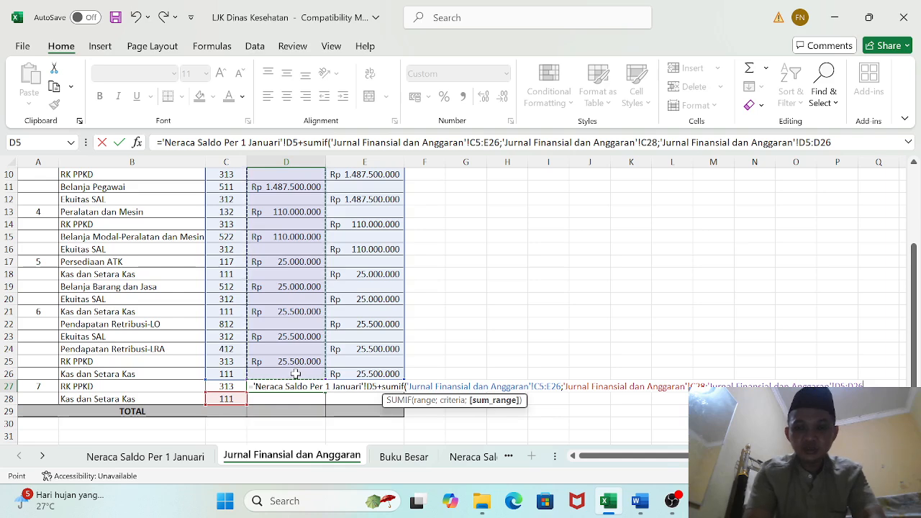
Subtract a SUMIF of the cash credits in D27's formula, using range C5:E26, criterion C28 and sum range E5:E26.
type(")-s")
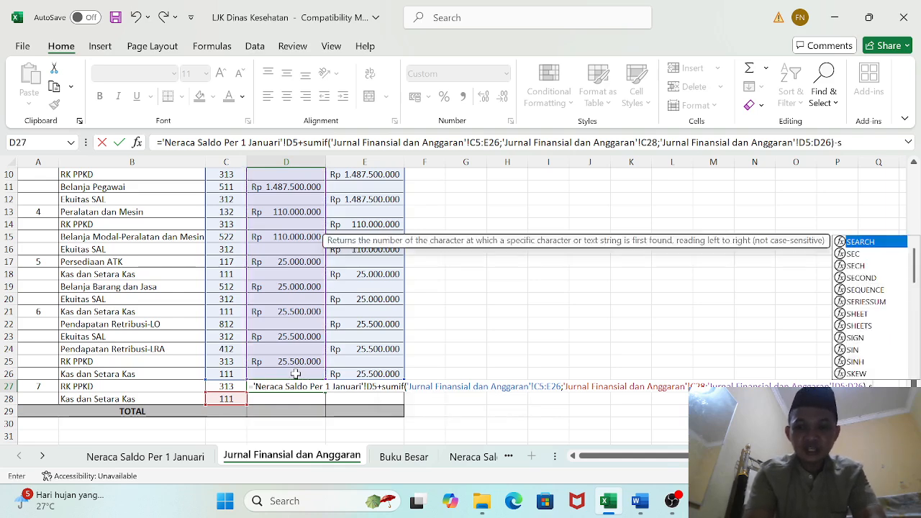
type("umif")
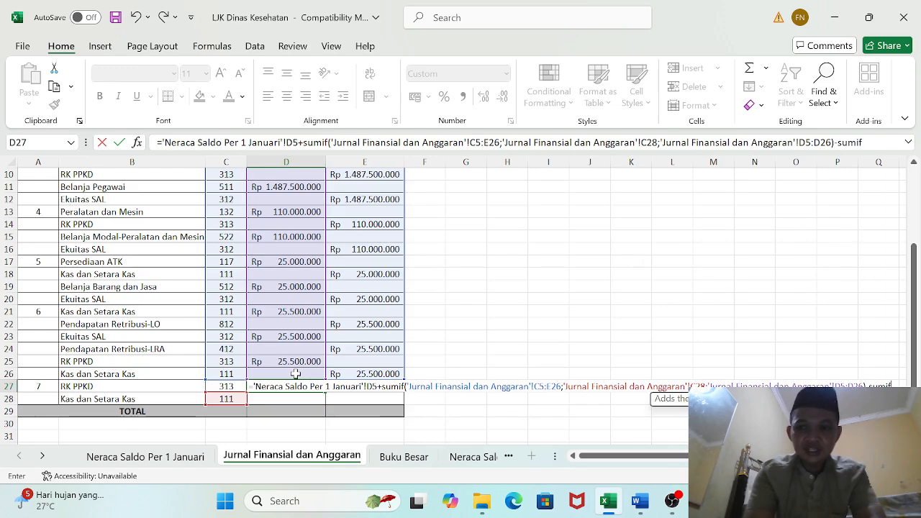
type("(")
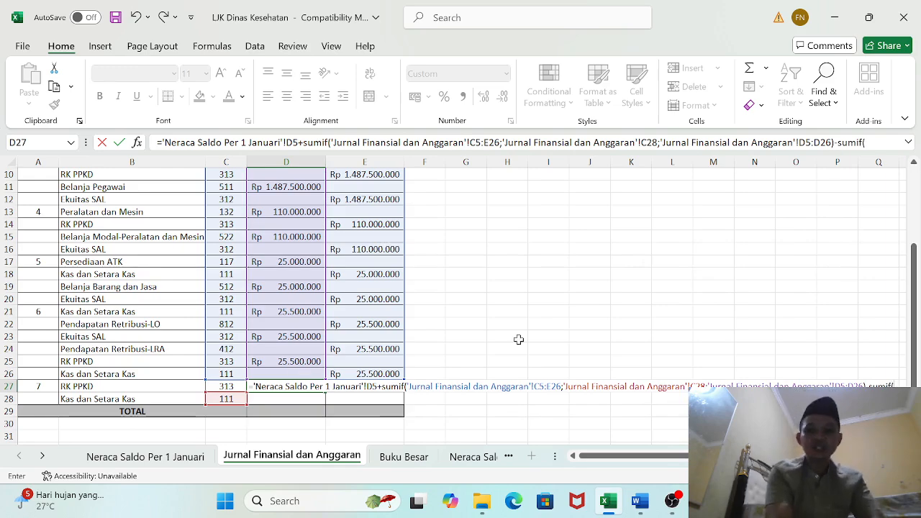
left_click_drag(914, 288, 918, 230)
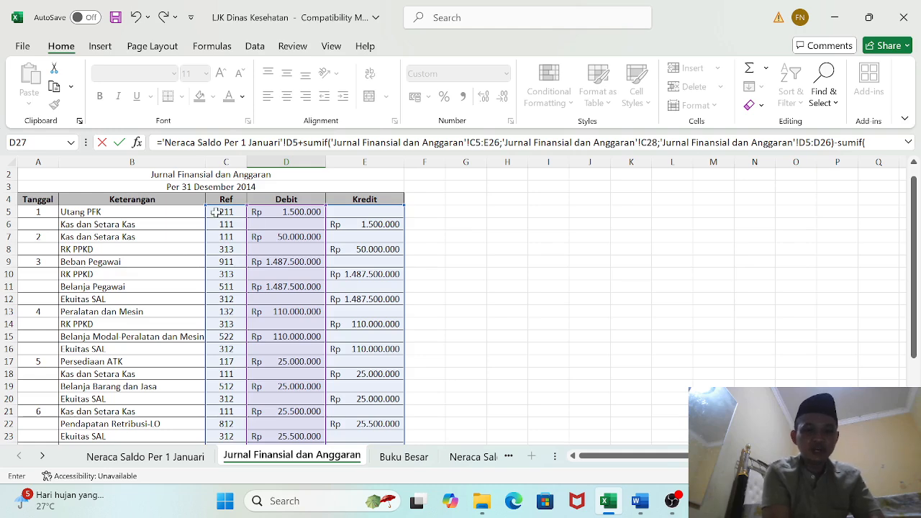
left_click_drag(216, 212, 347, 399)
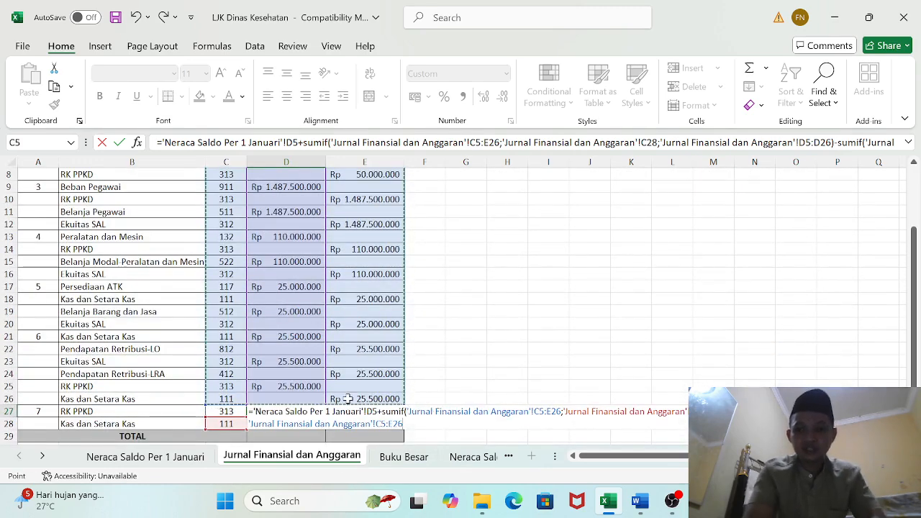
type(";")
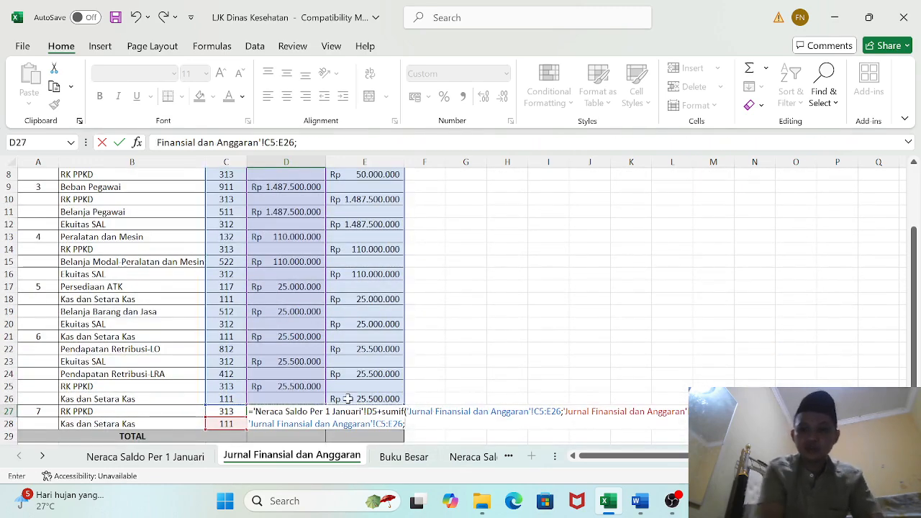
left_click(221, 424)
type(";")
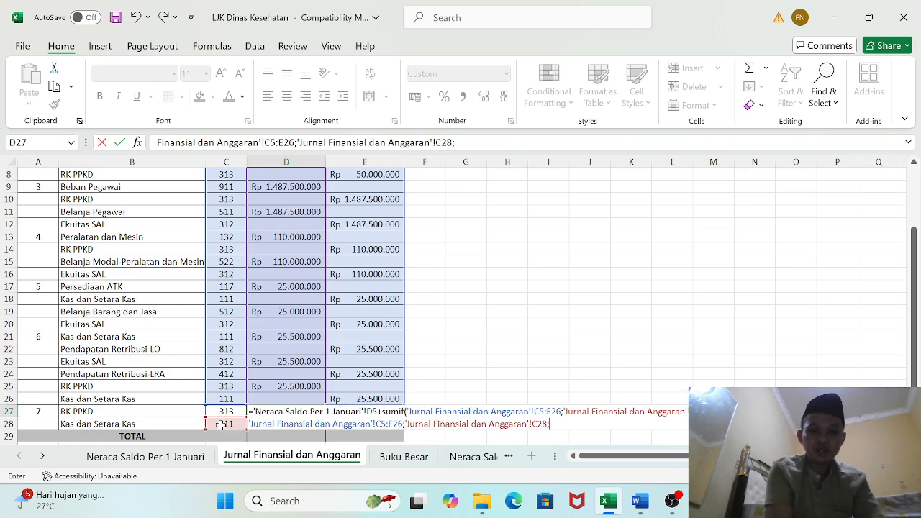
left_click_drag(915, 284, 916, 221)
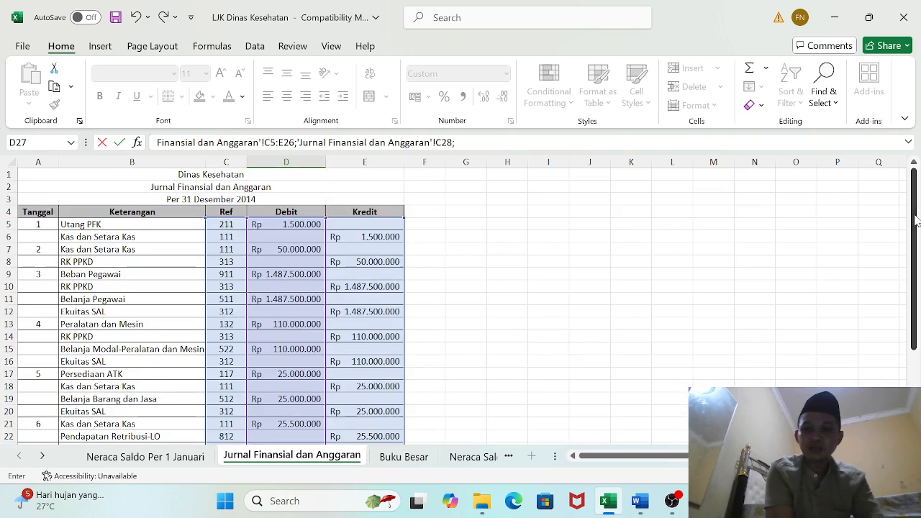
left_click_drag(364, 224, 363, 375)
type(")")
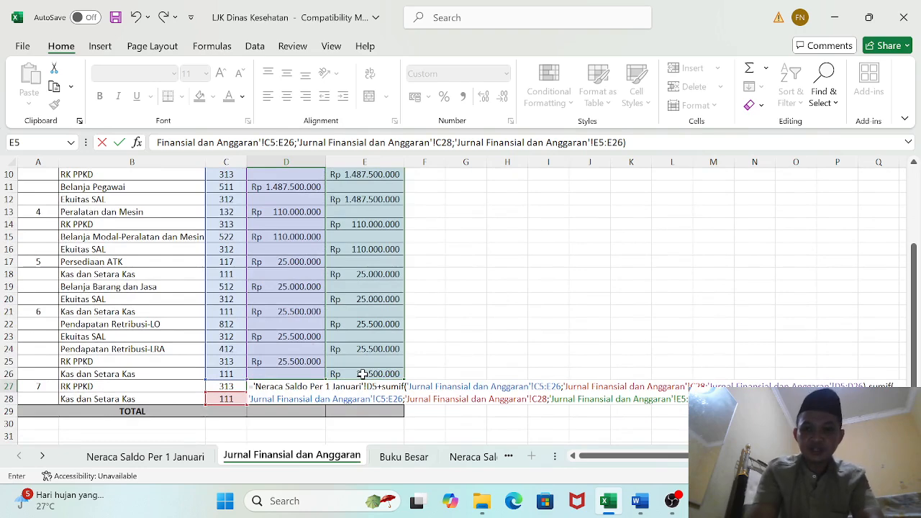
key("Return")
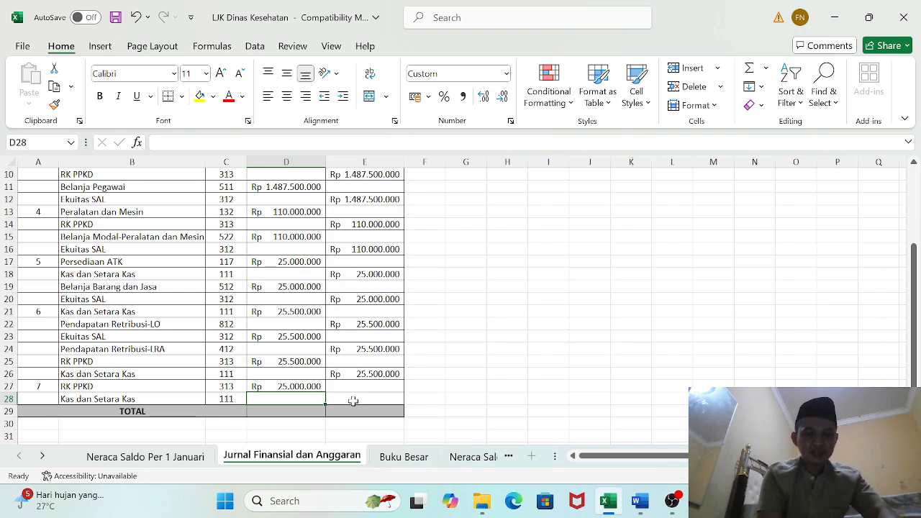
Link transaction 7's Kas dan Setara Kas credit in E28 to the RK PPKD debit with =D27.
left_click(353, 398)
type("=")
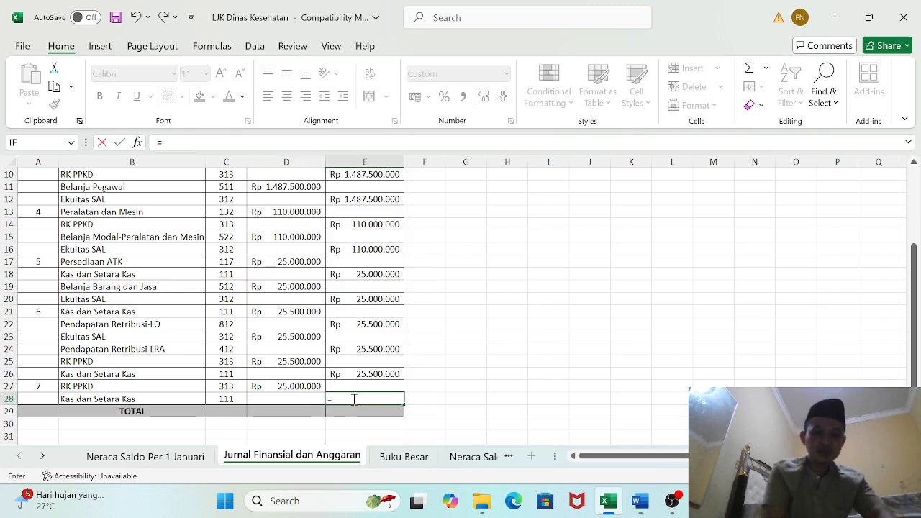
left_click(285, 386)
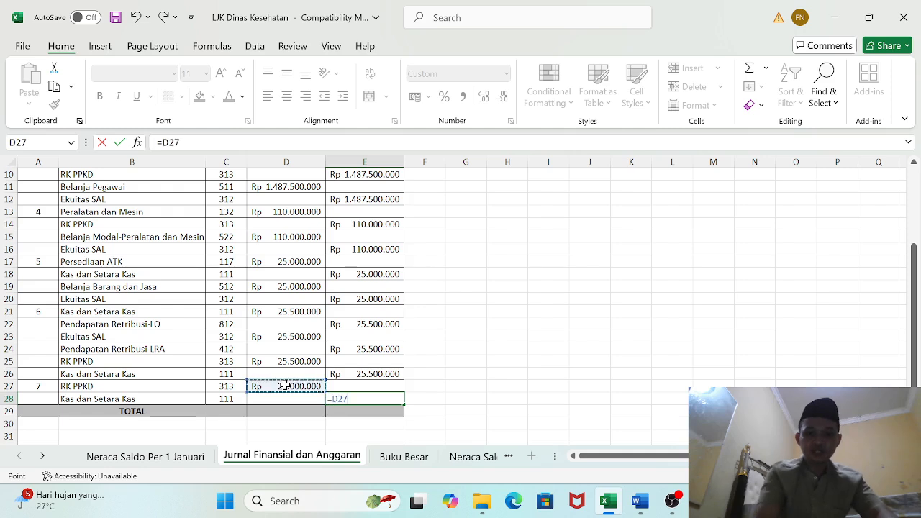
key("Return")
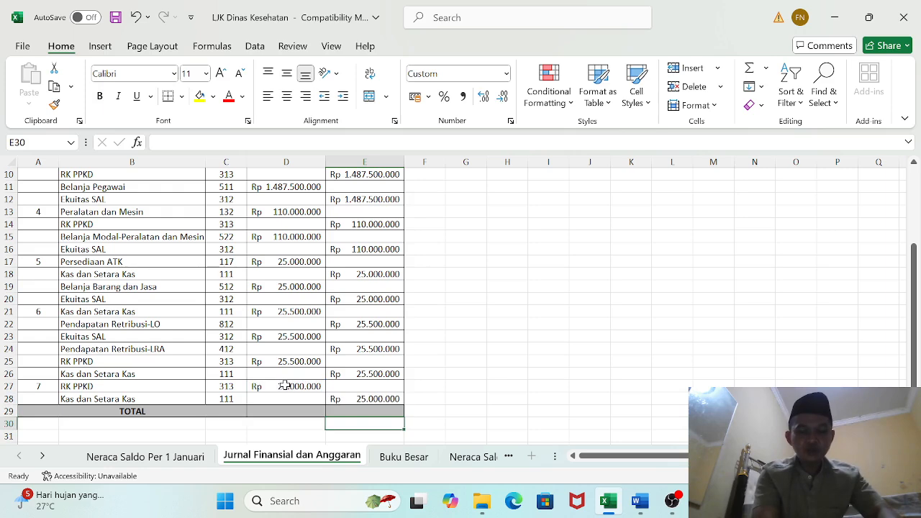
Total the journal's Debit column in D29 with =SUM(D5:D28).
key("Left")
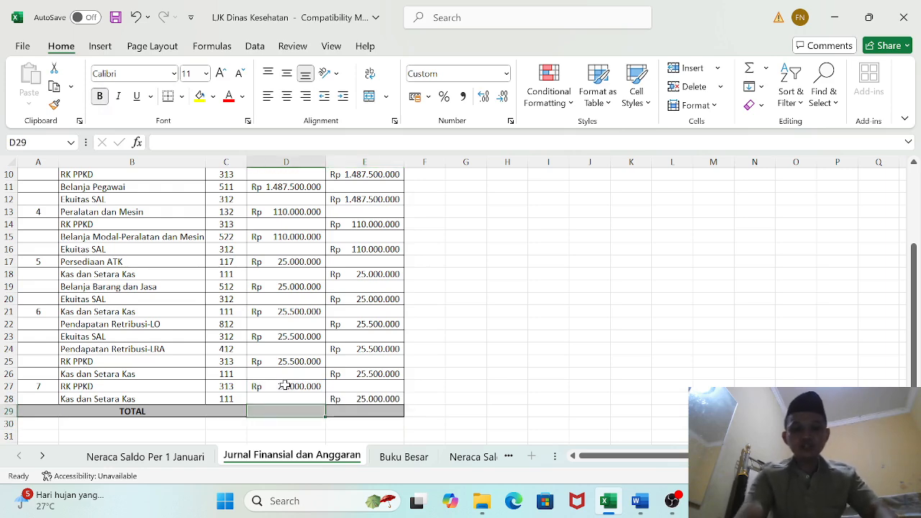
type("=sum(")
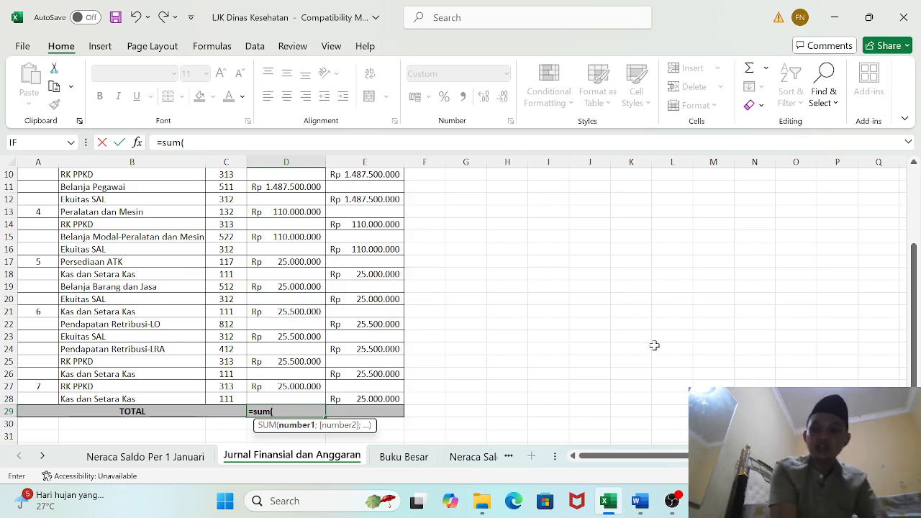
left_click_drag(916, 336, 912, 260)
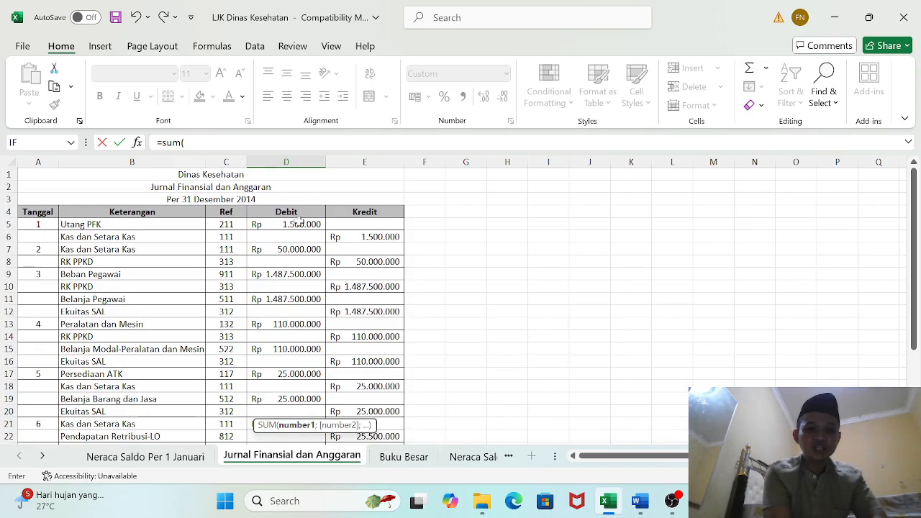
left_click_drag(286, 224, 275, 395)
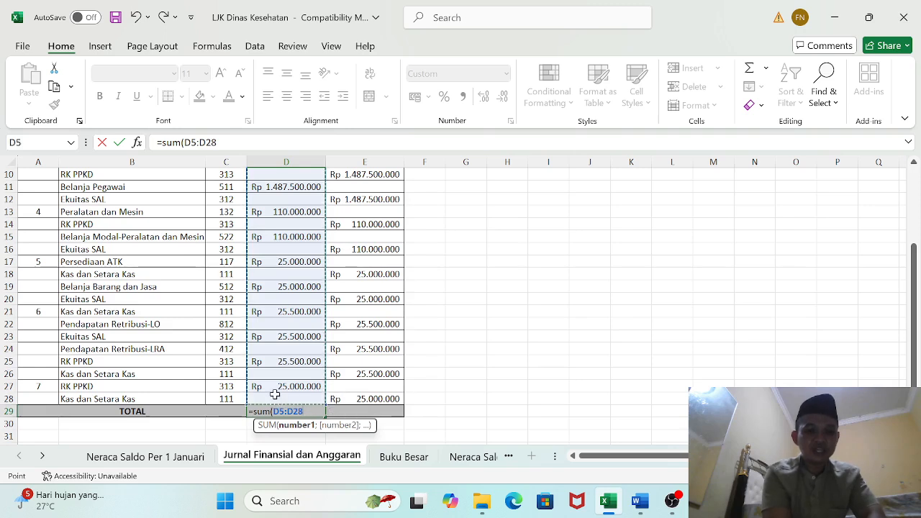
key("Return")
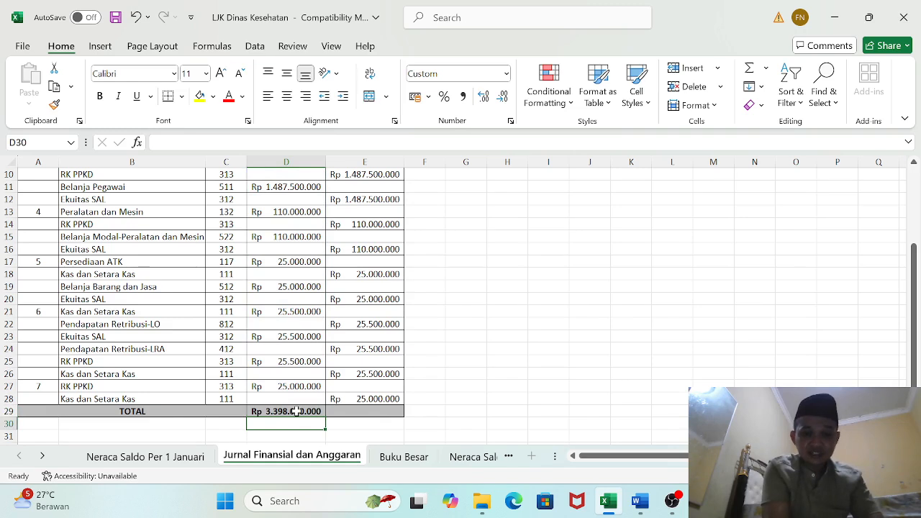
Extend the Debit total formula from D29 to E29 to total the Kredit column.
left_click(296, 411)
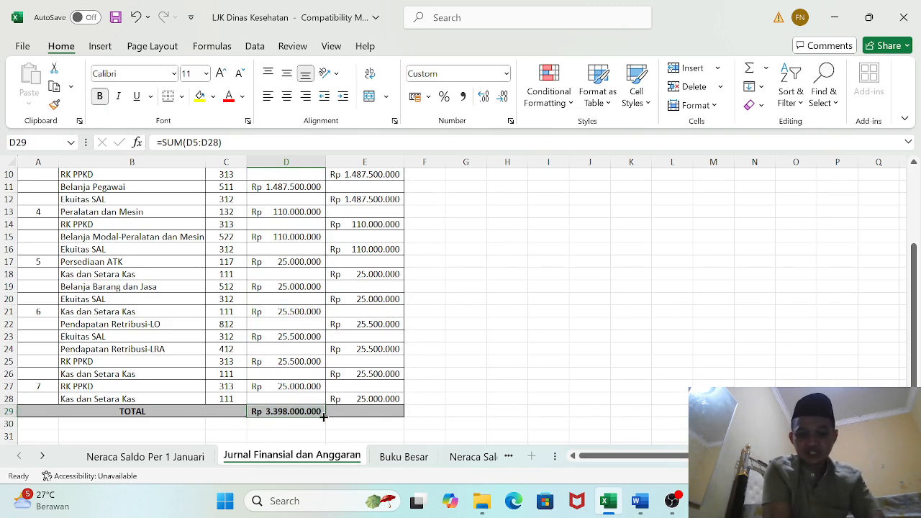
left_click_drag(323, 416, 385, 422)
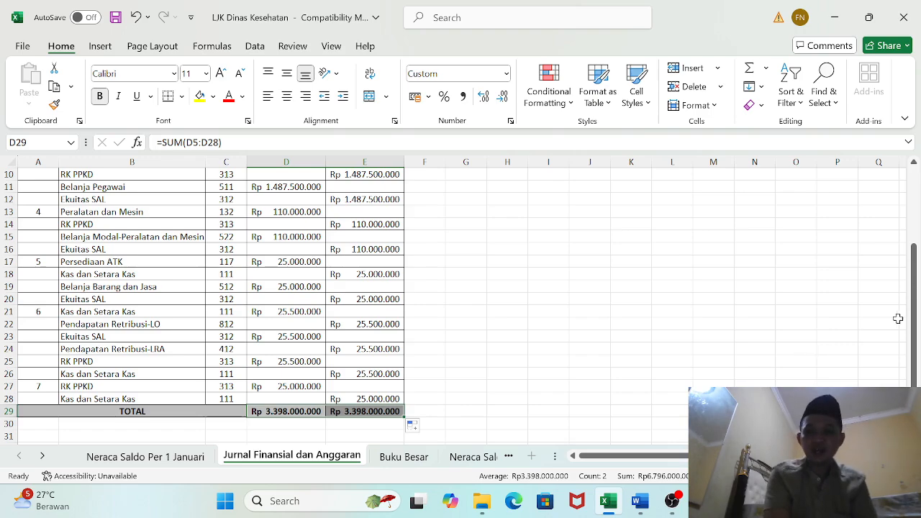
left_click_drag(915, 328, 917, 292)
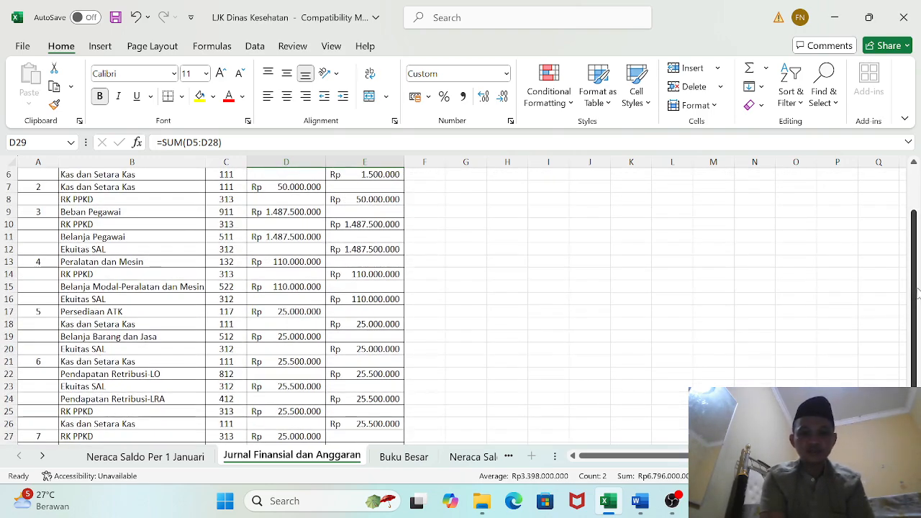
Review the completed Jurnal Finansial dan Anggaran from its heading to the TOTAL row, with a brief look at the Buku Besar sheet.
left_click(788, 476)
left_click(789, 476)
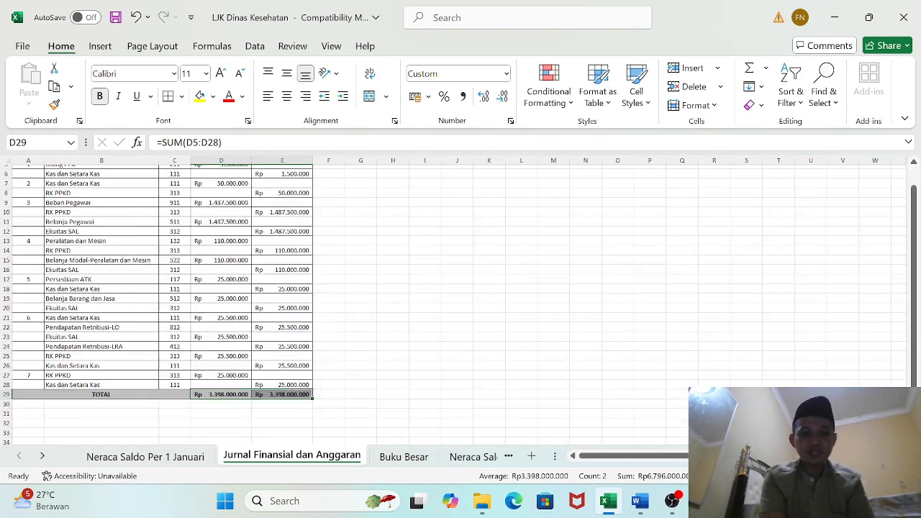
mouse_move(915, 367)
left_mouse_down()
mouse_move(917, 354)
mouse_move(916, 369)
left_mouse_up()
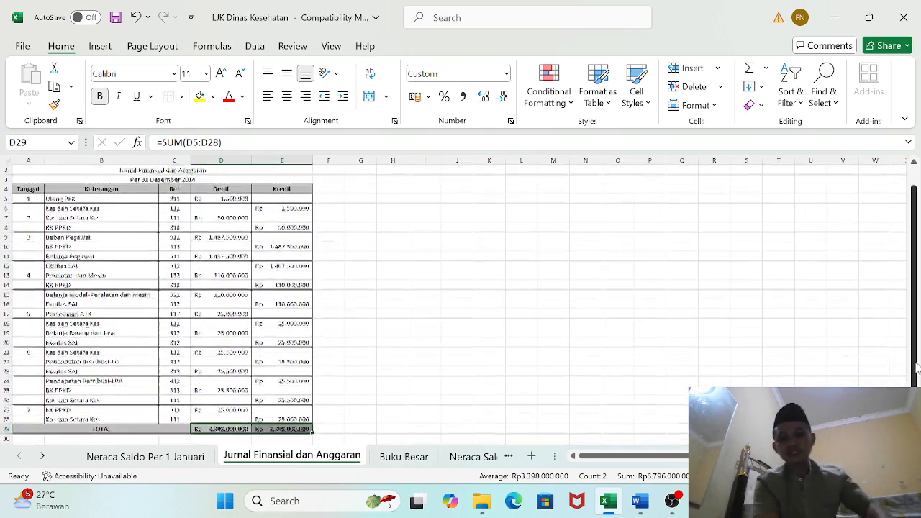
left_click(404, 457)
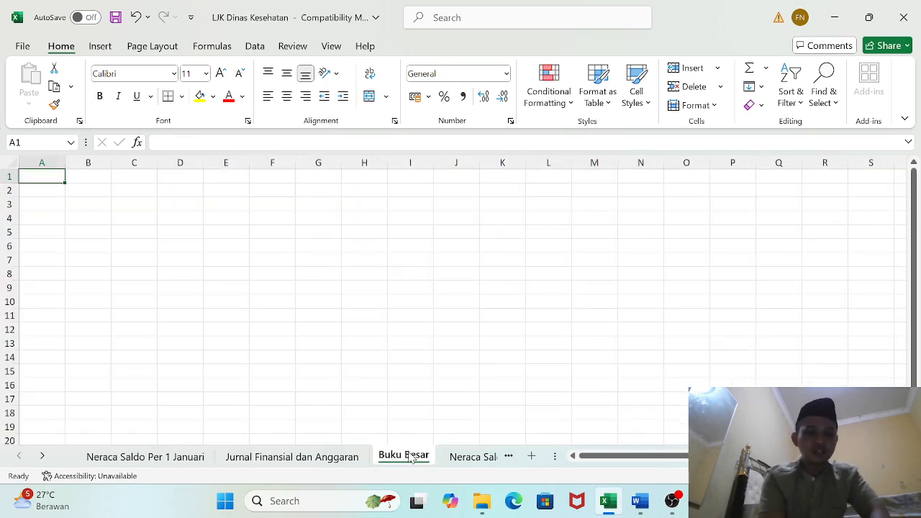
left_click(261, 462)
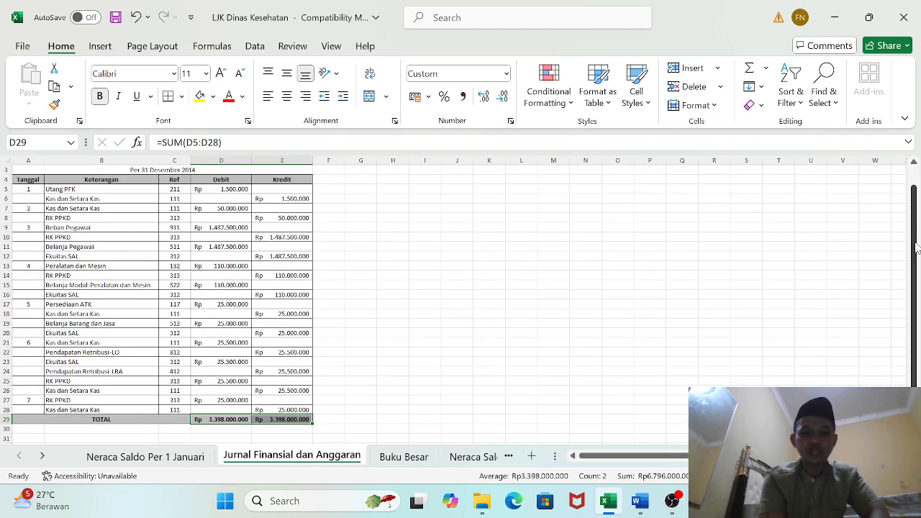
left_click_drag(916, 248, 916, 222)
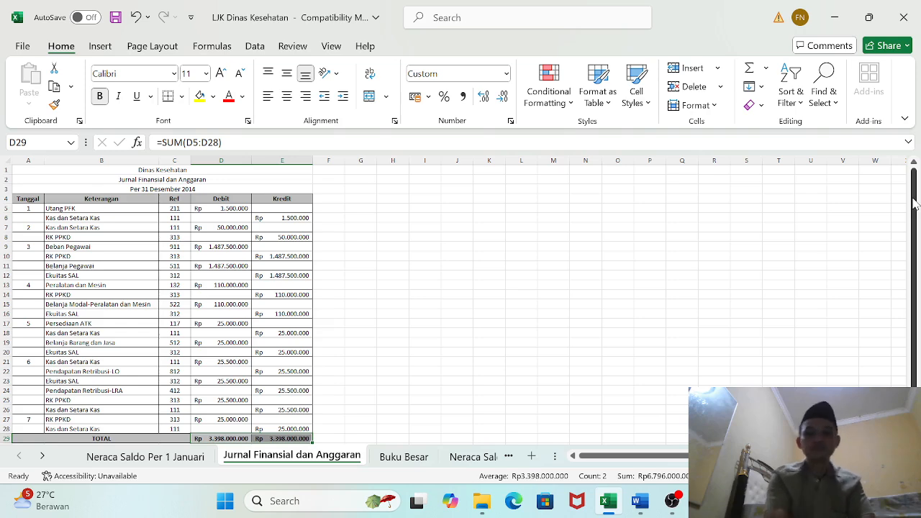
right_click(671, 507)
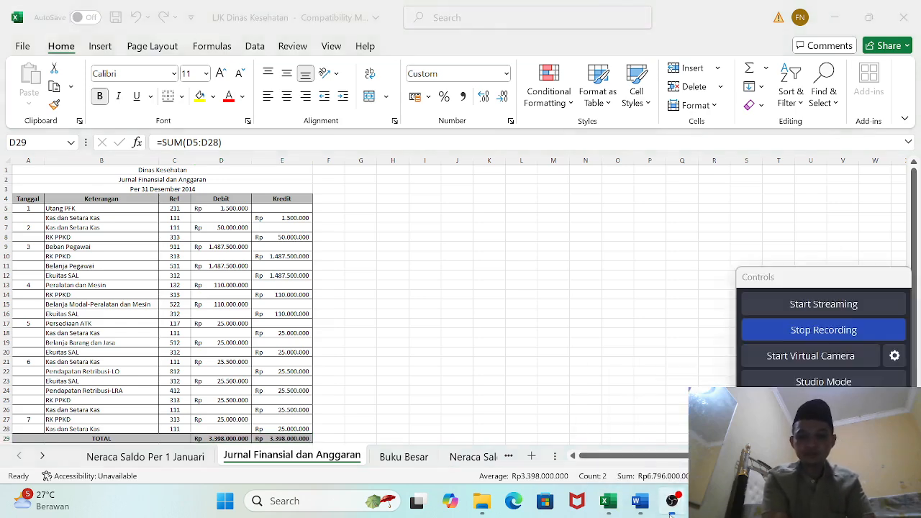